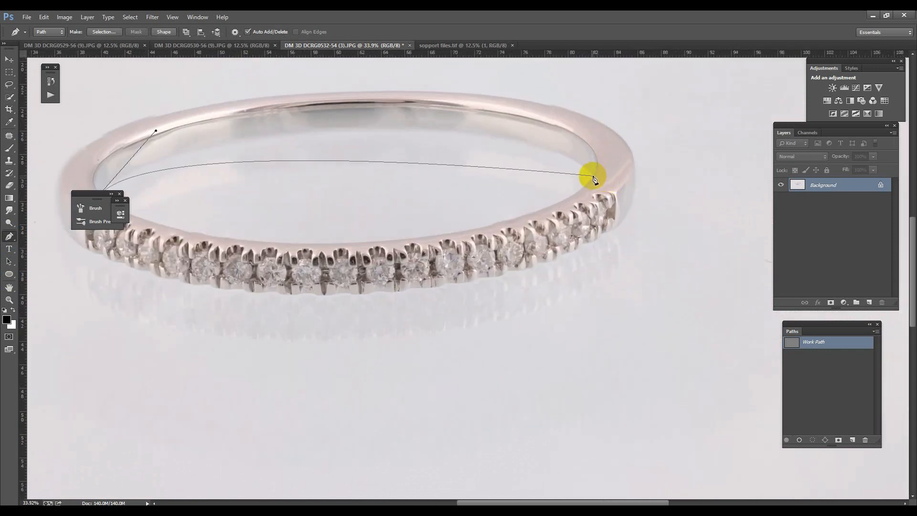
Trace the ring's inner opening with curved Pen tool segments along its upper and lower edges and close the path
drag(593, 177, 576, 212)
drag(486, 92, 513, 100)
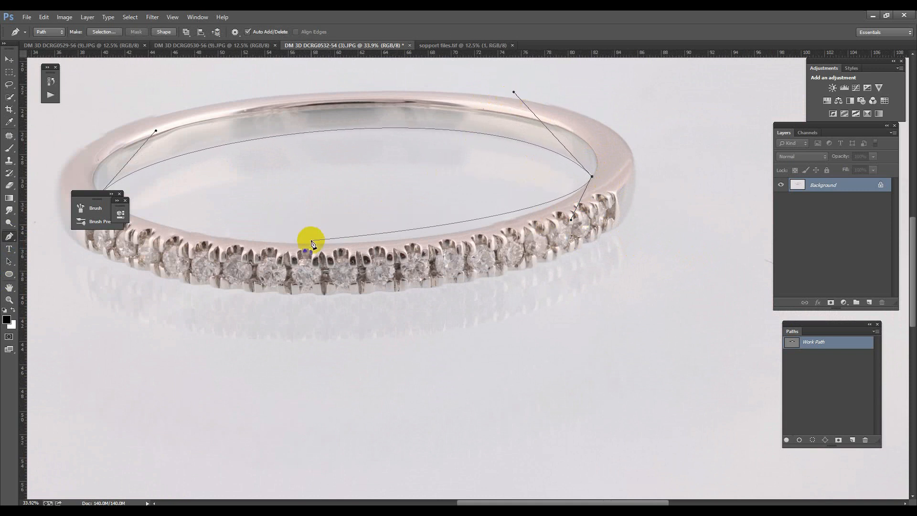
scroll(320, 247, up, 4)
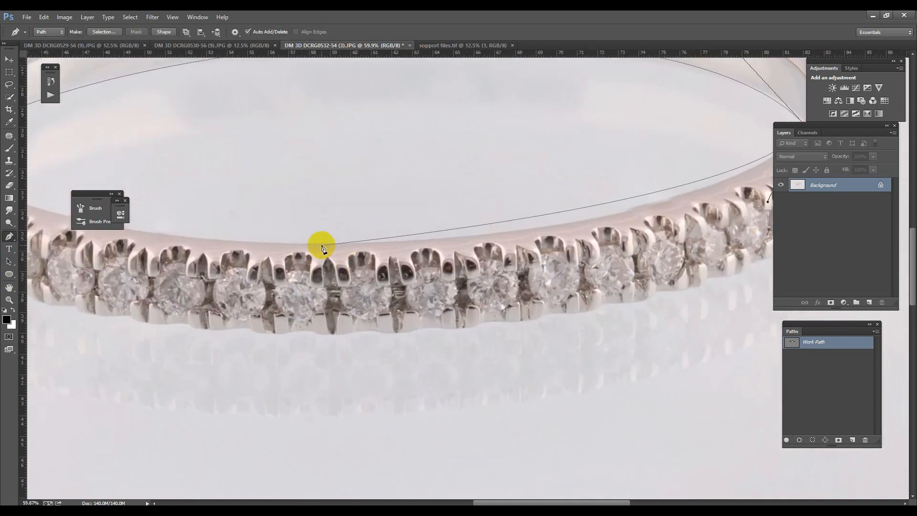
drag(320, 247, 392, 248)
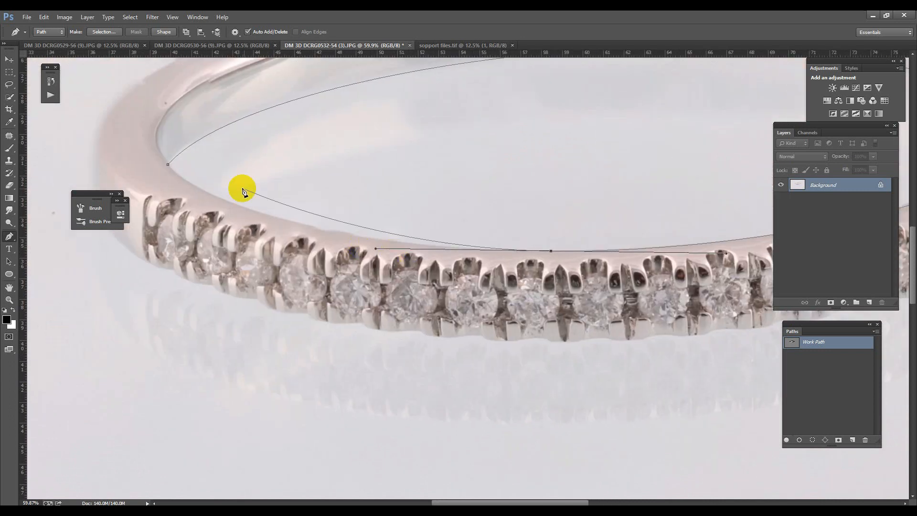
click(168, 164)
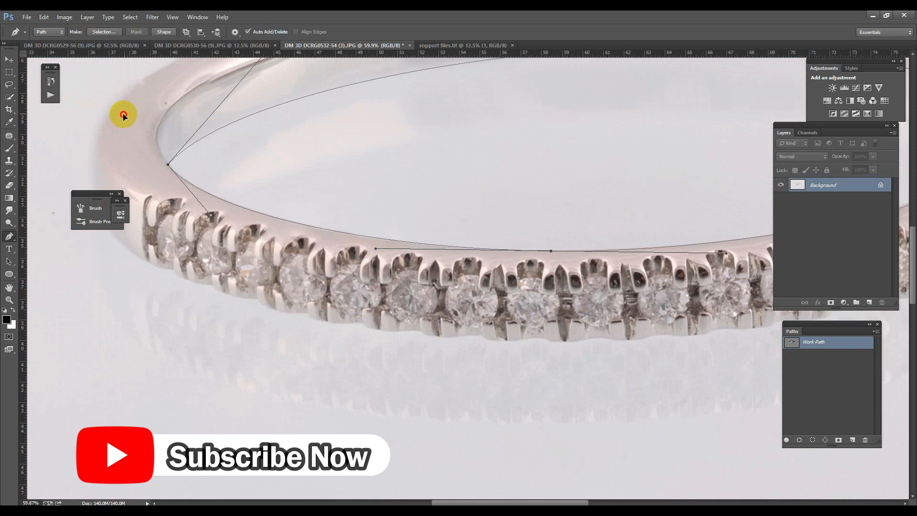
Start the outer outline at the leftmost stone's lower prong and trace it up around the band's left side
scroll(344, 328, up, 3)
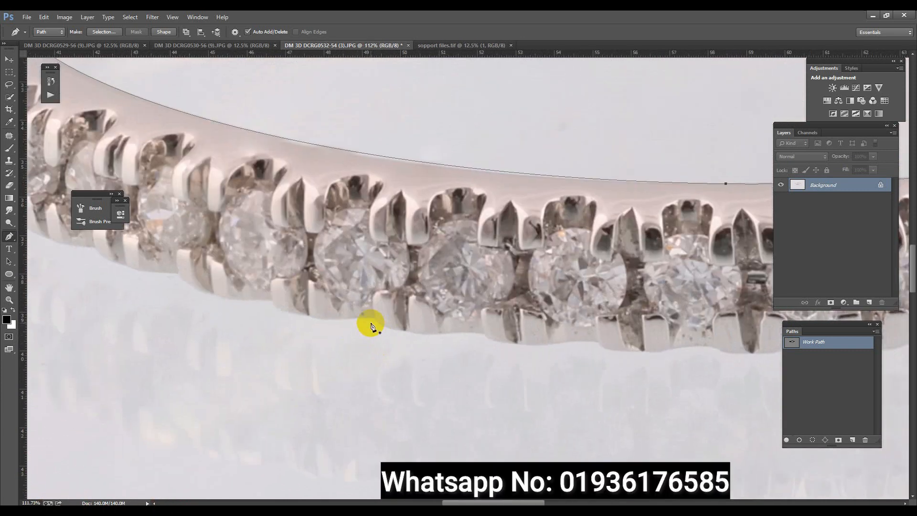
drag(270, 334, 524, 381)
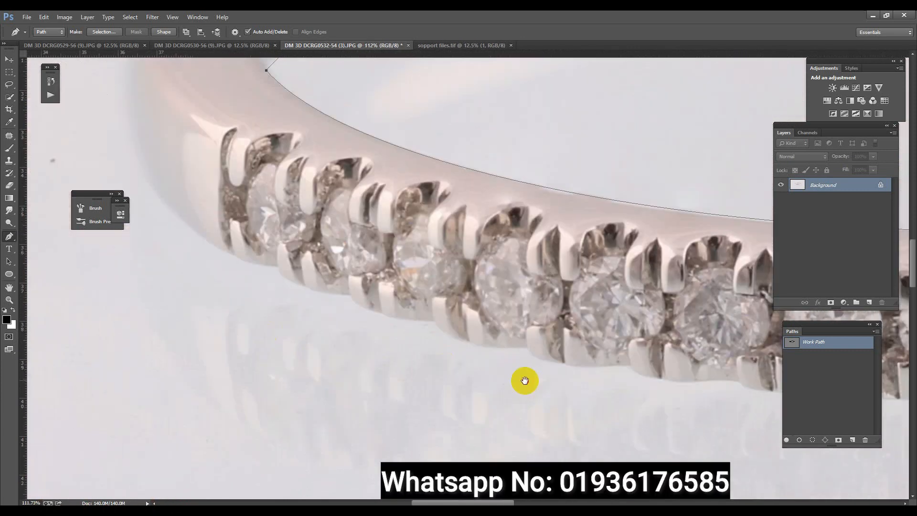
click(276, 266)
drag(229, 254, 213, 244)
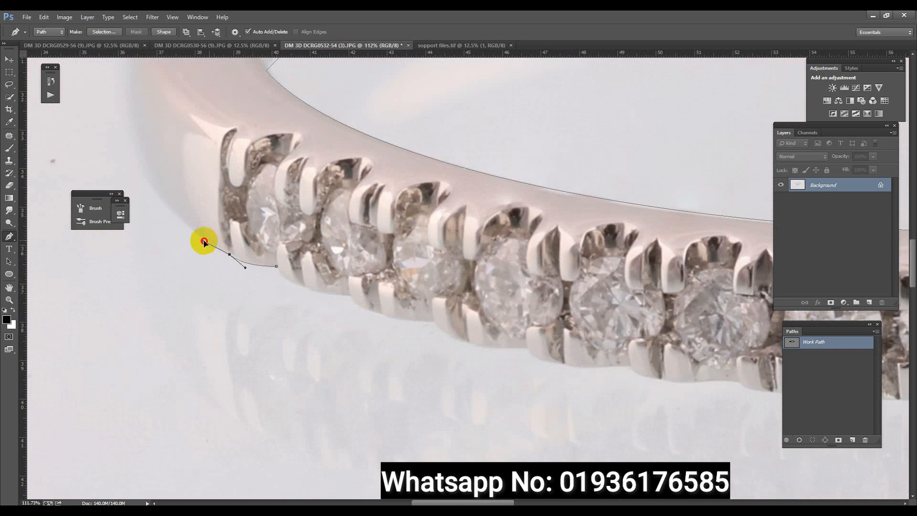
scroll(323, 263, down, 2)
drag(293, 181, 314, 103)
Continue the outer path along the band's top edge to the ring's right shoulder
scroll(324, 199, down, 1)
drag(495, 119, 241, 204)
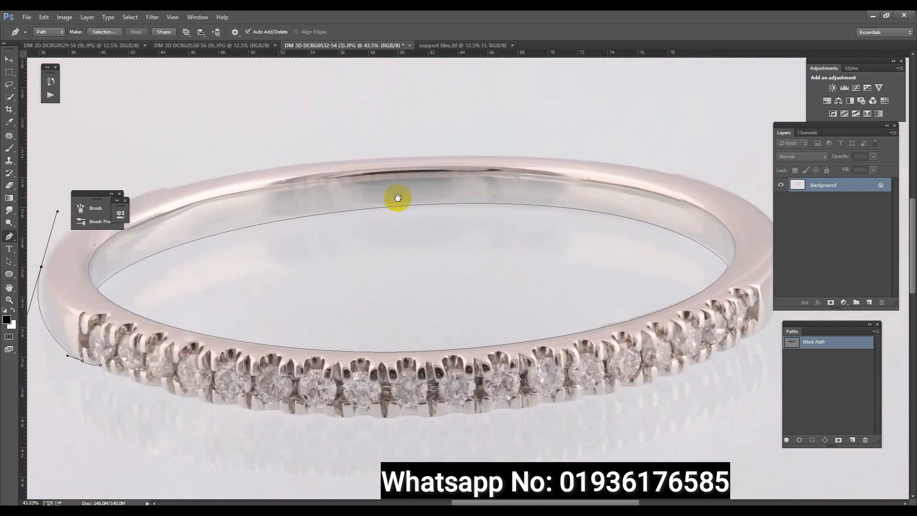
drag(393, 199, 542, 192)
drag(499, 153, 389, 167)
drag(594, 207, 652, 246)
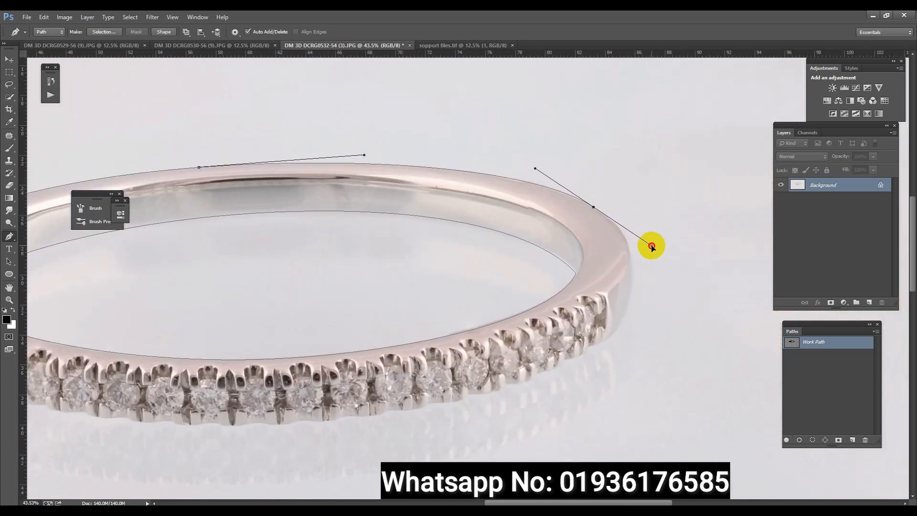
drag(610, 318, 521, 296)
ctrl+click(592, 256)
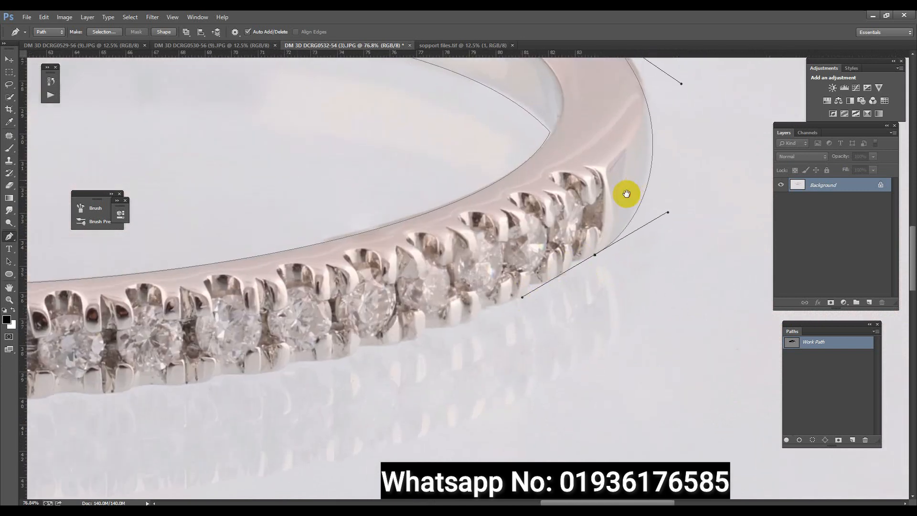
drag(634, 180, 548, 281)
key(ctrl+z)
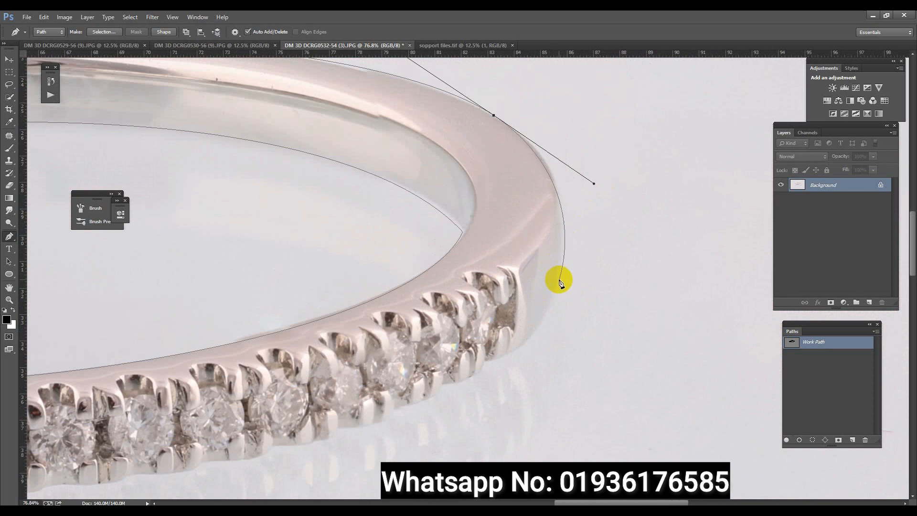
Reshape the right shoulder's curve and continue the path down the right side and under the rightmost stones' prongs
click(581, 177)
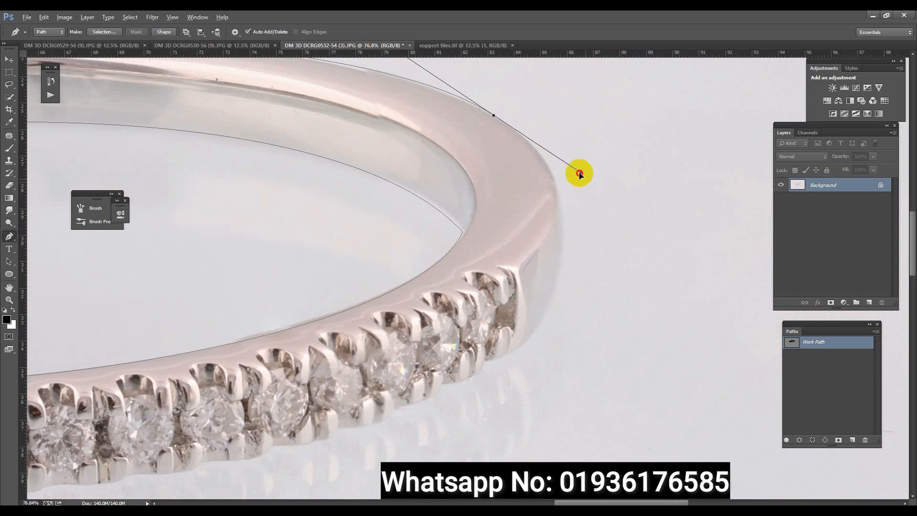
drag(562, 275, 553, 326)
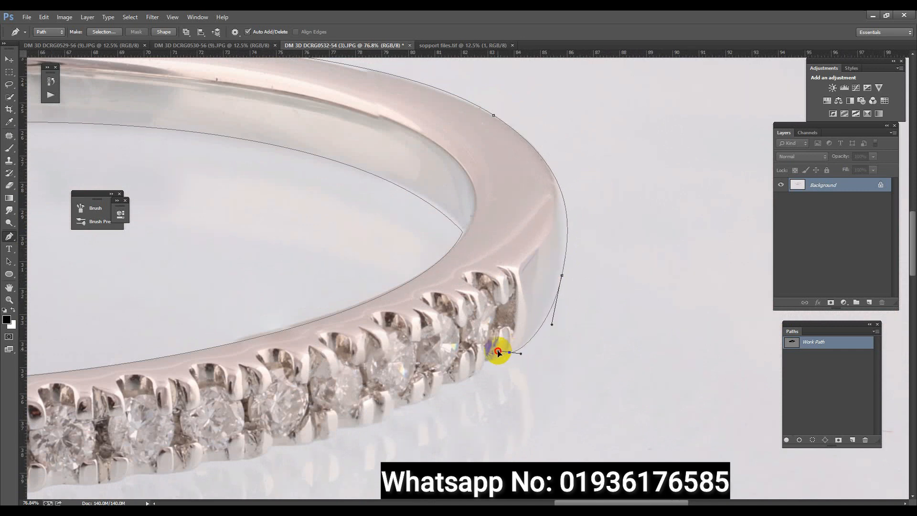
drag(469, 345, 557, 250)
drag(498, 260, 491, 281)
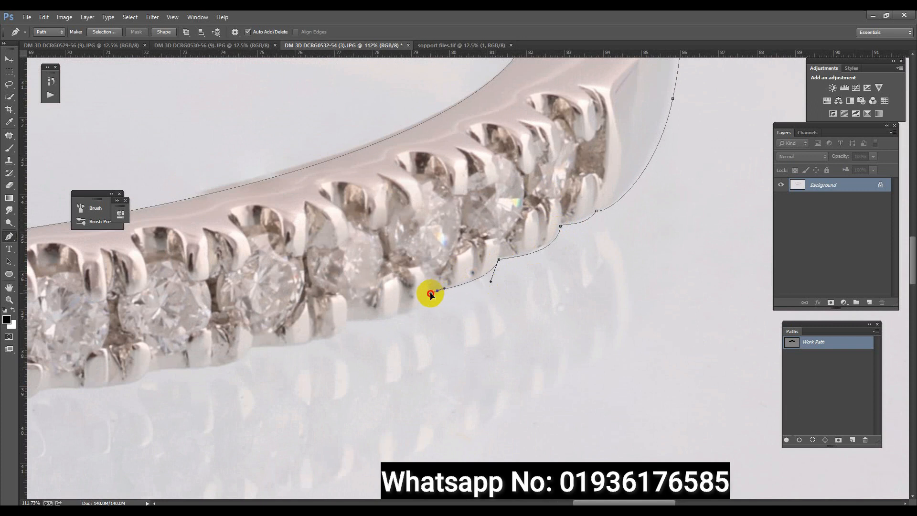
drag(425, 303, 291, 352)
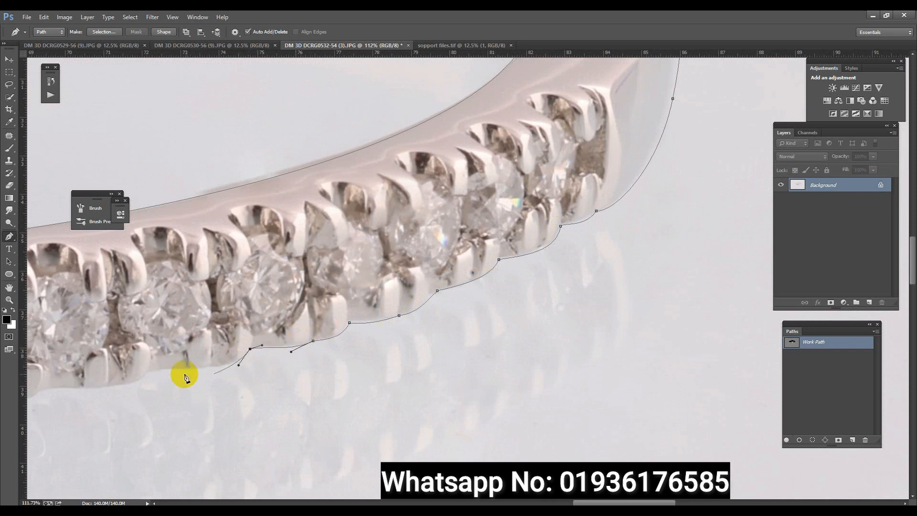
Trace the scalloped lower edge of the prongs from the right-hand stones toward the ring's centre
drag(184, 374, 474, 289)
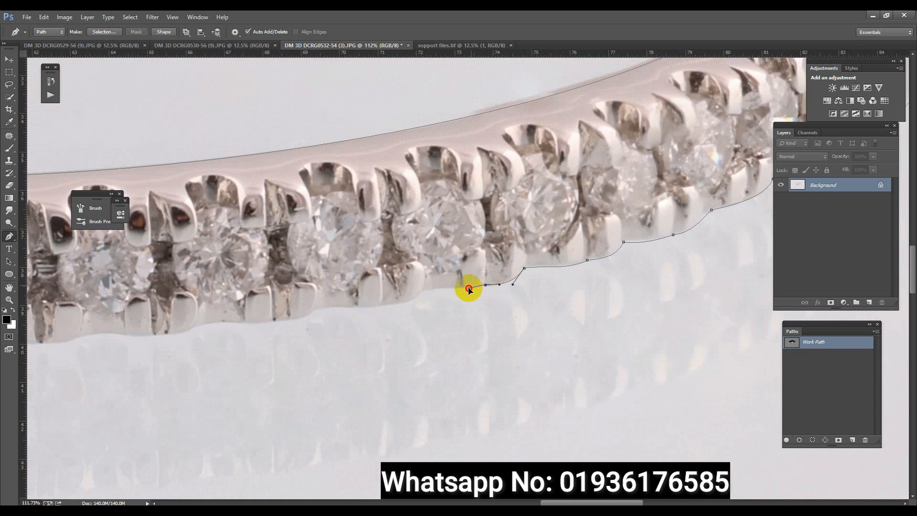
click(466, 291)
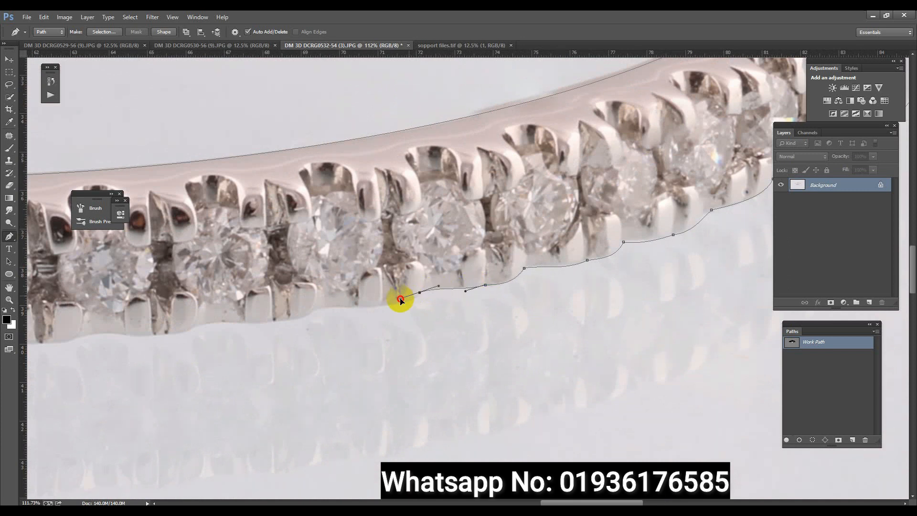
drag(415, 304, 411, 303)
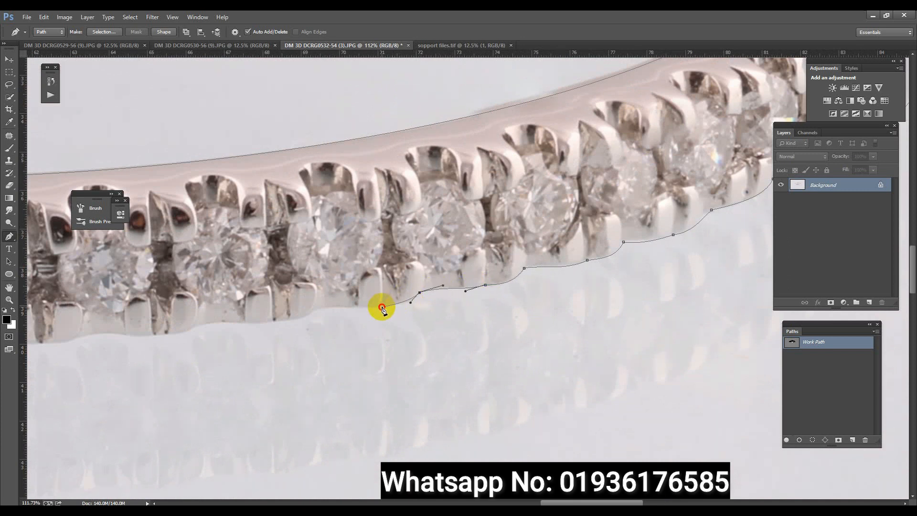
mouse_move(335, 308)
mouse_down()
mouse_move(447, 284)
mouse_move(408, 278)
mouse_move(379, 292)
mouse_move(464, 274)
mouse_up()
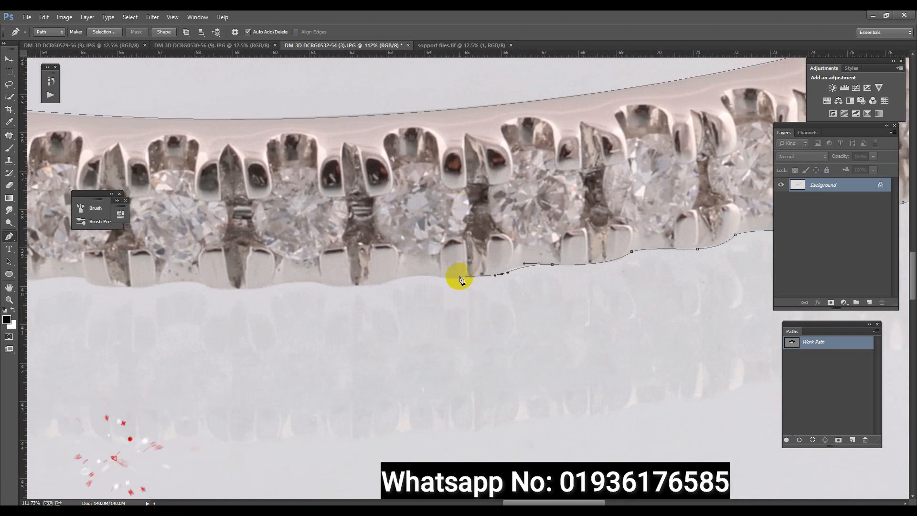
drag(444, 279, 313, 284)
click(323, 286)
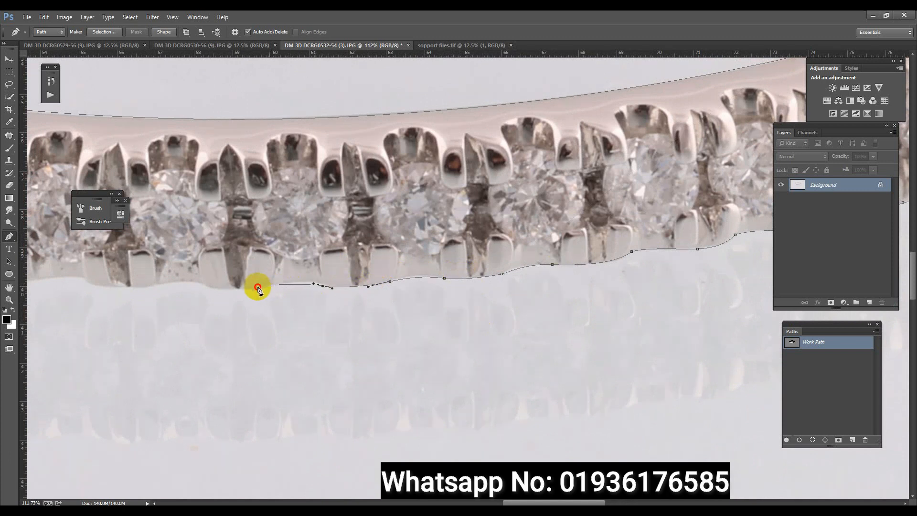
Extend the path beneath the central stones' prongs, nudging an existing anchor to fit the metal edge
drag(251, 289, 492, 324)
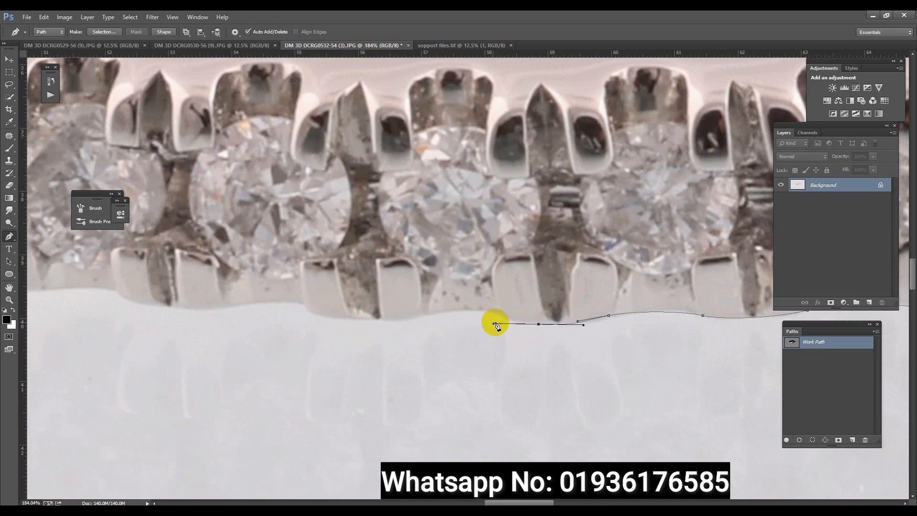
drag(608, 316, 612, 317)
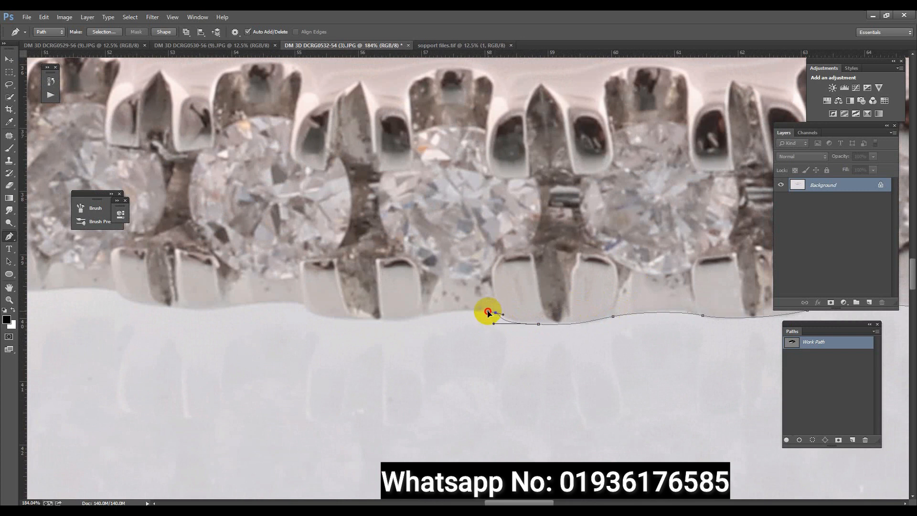
drag(425, 314, 329, 324)
click(296, 300)
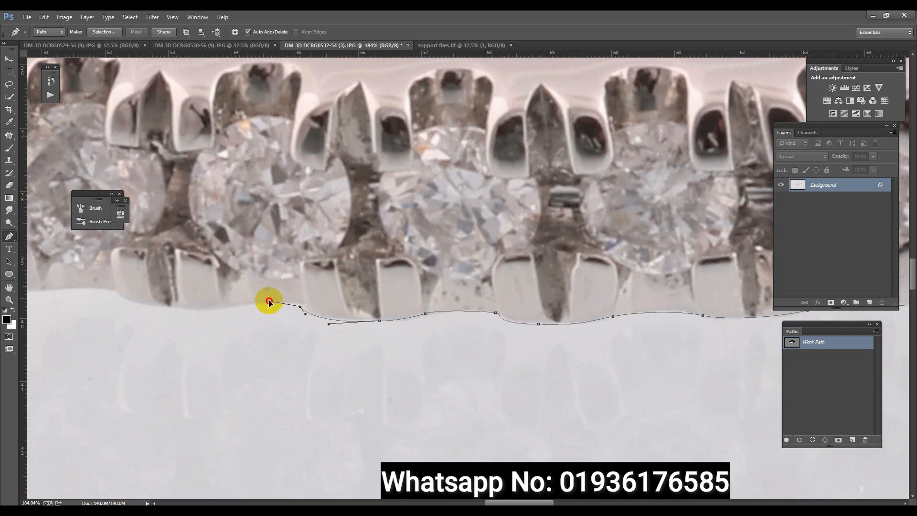
Continue the path along the prong bottoms left of the centre, redoing the misplaced curve
drag(213, 309, 407, 299)
key(ctrl+z)
click(387, 306)
click(359, 291)
drag(303, 265, 264, 268)
drag(223, 275, 487, 280)
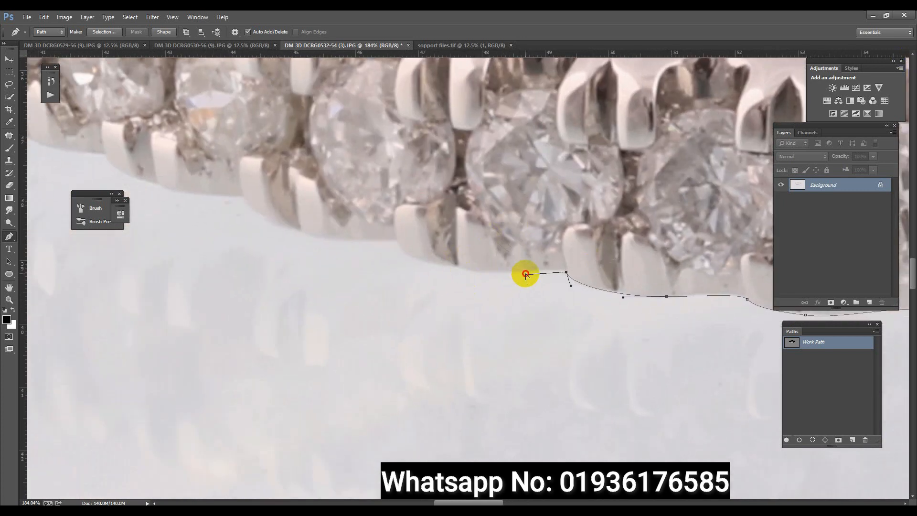
Trace the prong edges of the remaining left-hand stones and close the outer path at its starting anchor
drag(455, 269, 406, 259)
drag(392, 228, 261, 224)
drag(241, 192, 266, 209)
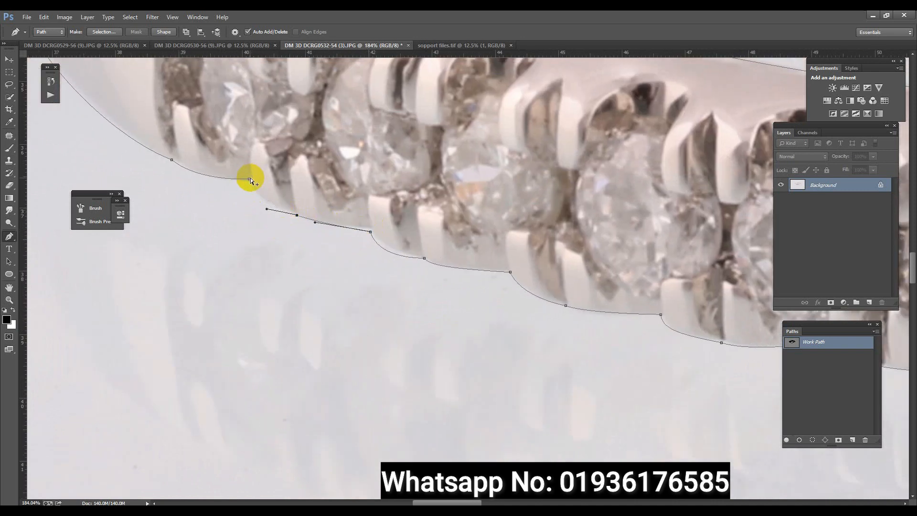
Fine-tune the curve handles on the outer path around the ring's upper right shoulder
scroll(320, 213, down, 6)
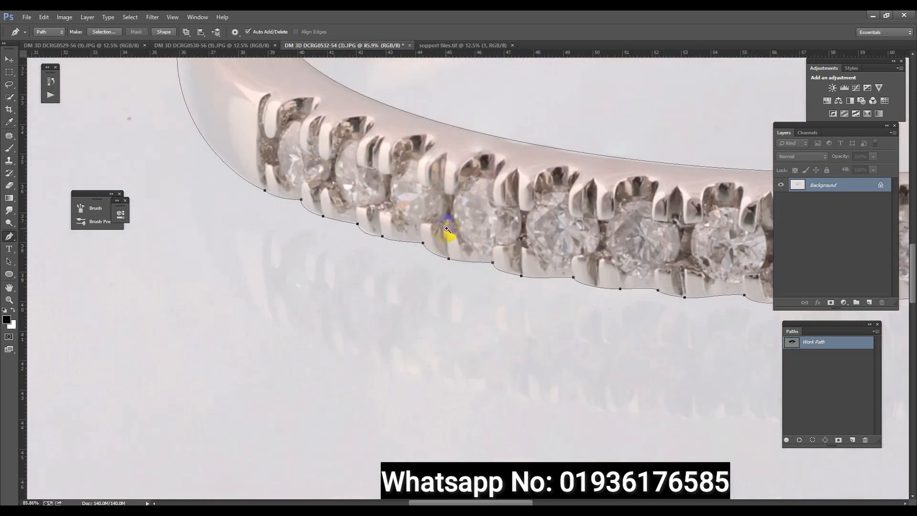
scroll(430, 217, down, 8)
scroll(602, 219, up, 2)
drag(624, 220, 543, 242)
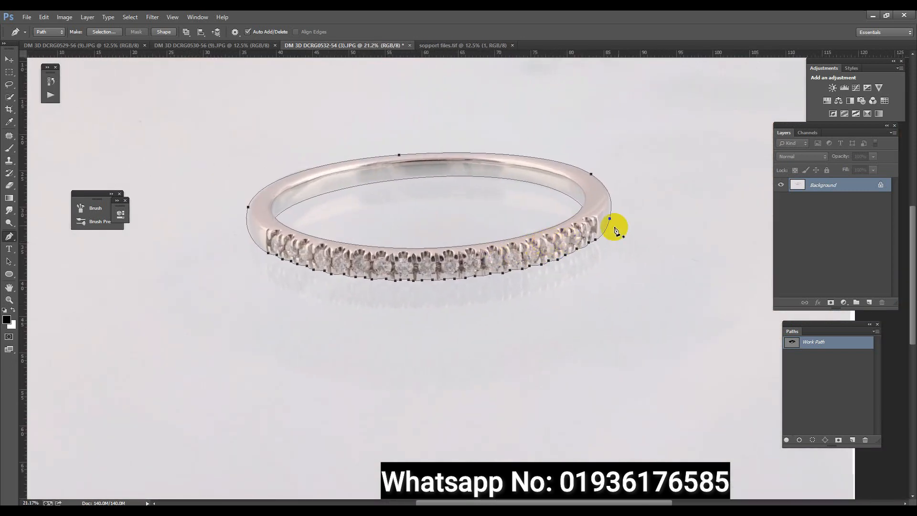
scroll(618, 213, up, 4)
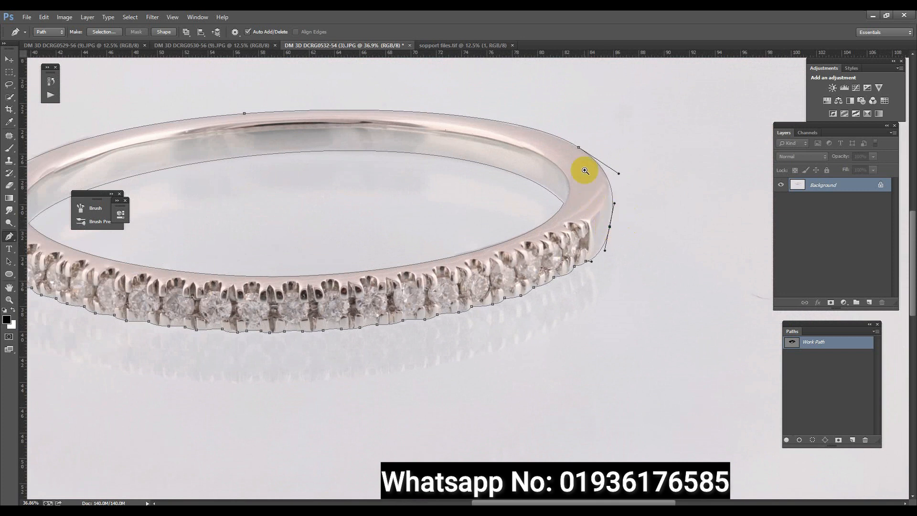
drag(529, 115, 524, 114)
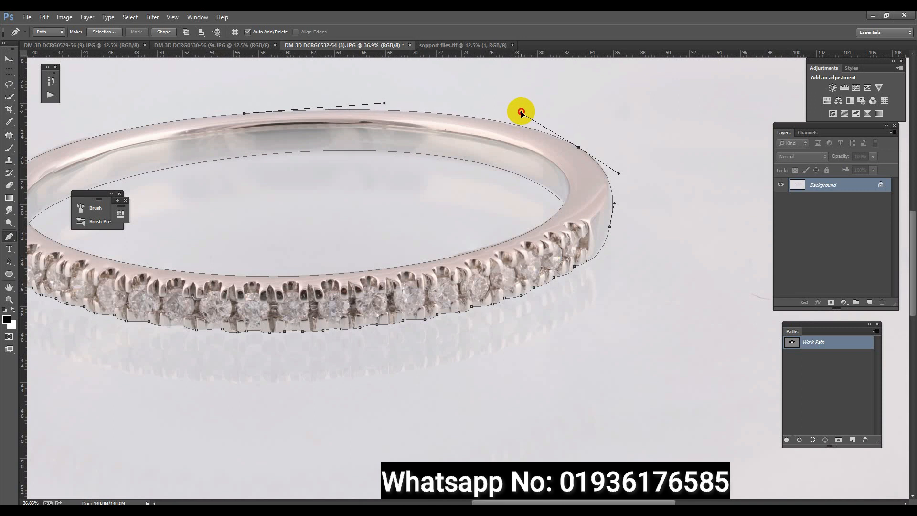
Save the work path as Path 1 and convert it into a selection of the ring
scroll(556, 164, down, 3)
scroll(528, 135, up, 2)
double_click(814, 341)
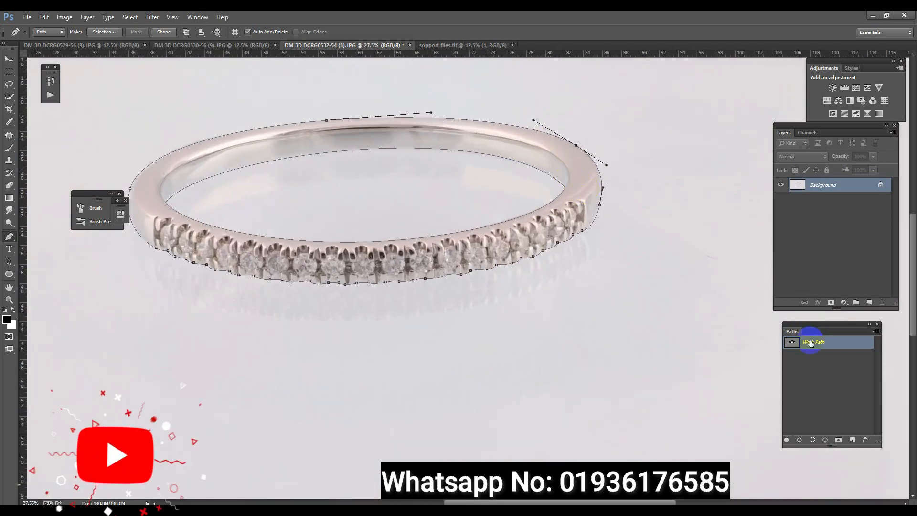
click(512, 182)
key(ctrl+Return)
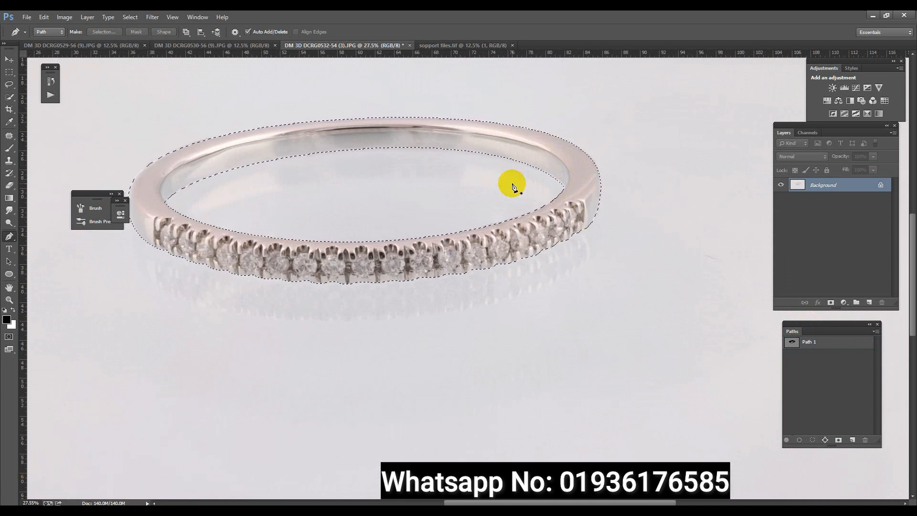
Feather the ring selection with a radius of 0.05 pixels
key(shift+F6)
click(512, 184)
key(shift+F6)
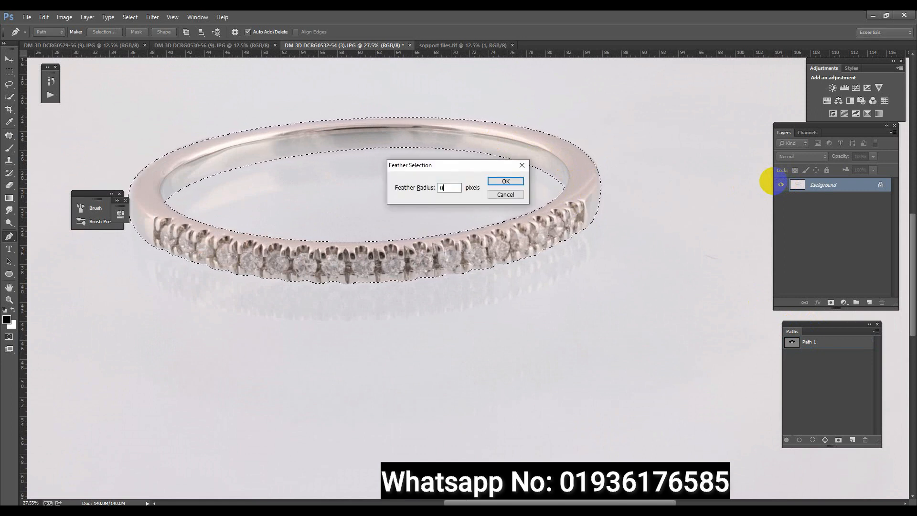
text(0.05)
key(Return)
Copy the selected ring onto two stacked new layers and fill the lower one, Layer 1, with white
key(ctrl+j)
key(ctrl+j)
click(847, 202)
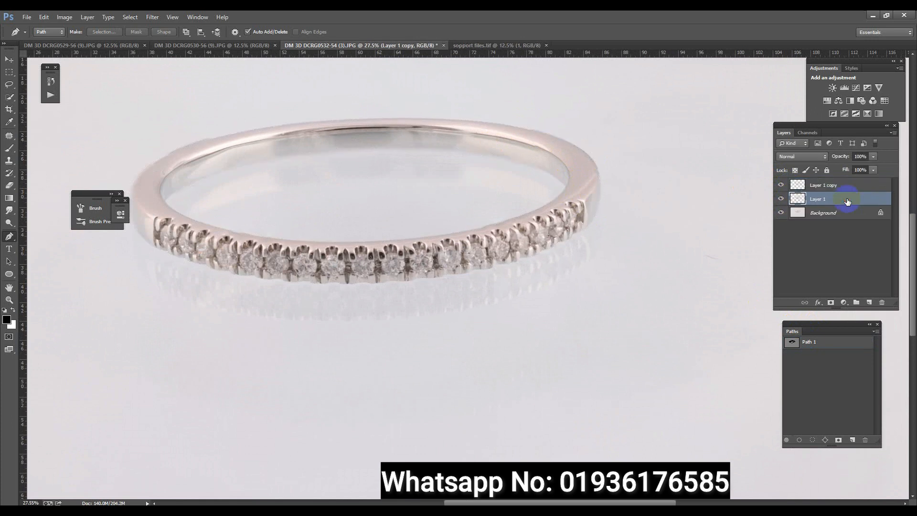
key(ctrl+BackSpace)
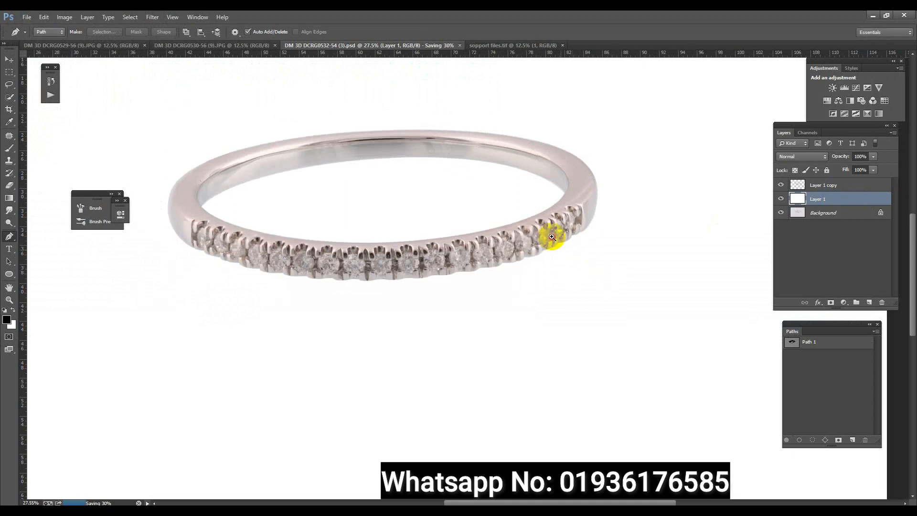
click(552, 238)
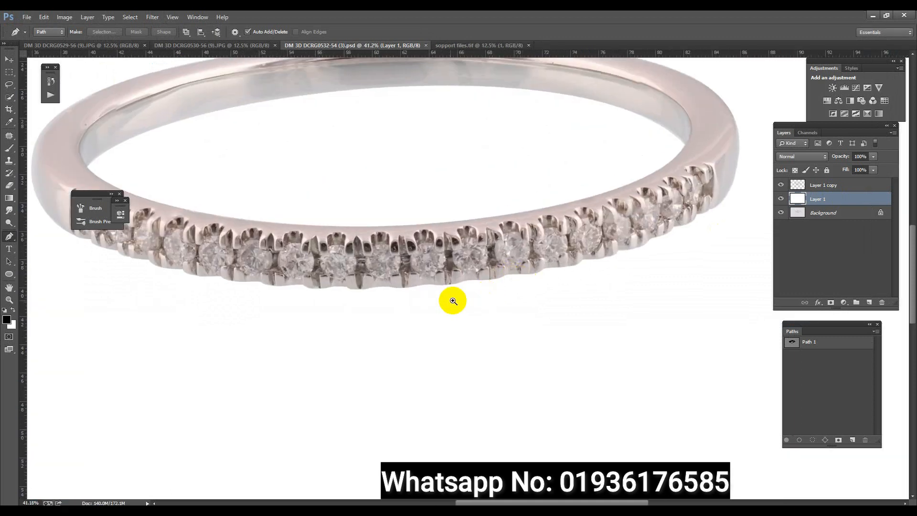
scroll(488, 299, up, 1)
key(ctrl+v)
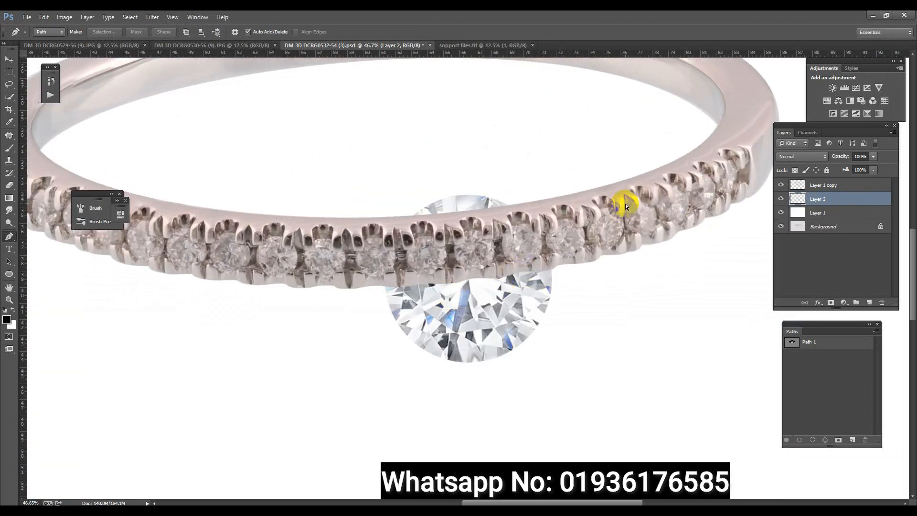
key(ctrl+z)
Switch to sopport files.tif, pick the round brilliant diamond on Layer 17 and load its outline as a selection for copying
click(481, 45)
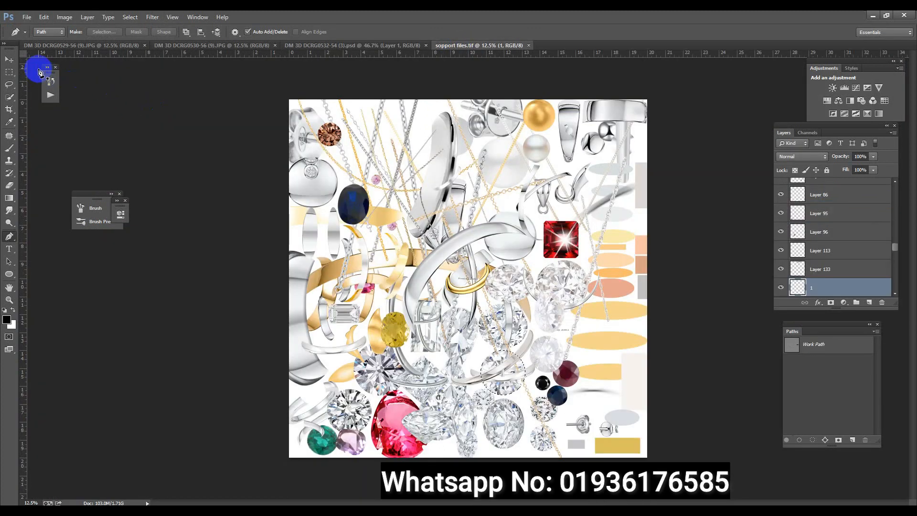
click(9, 59)
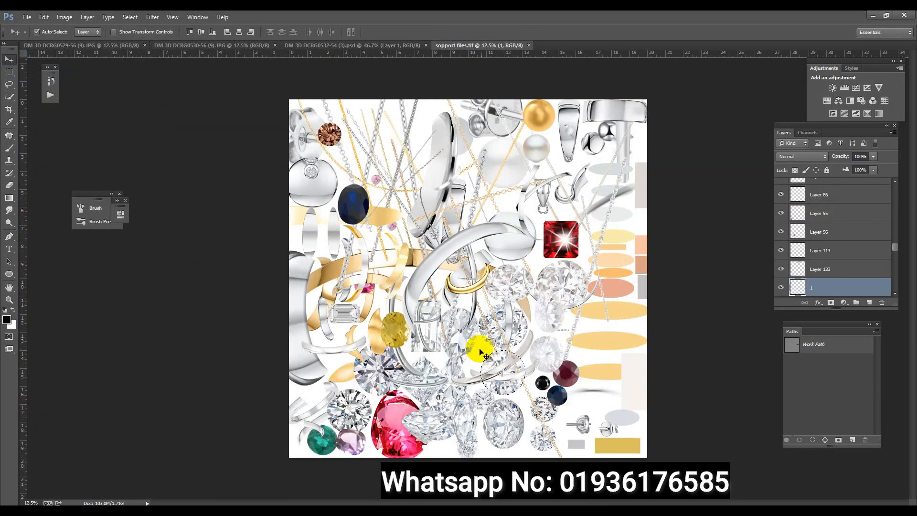
click(502, 312)
click(778, 200)
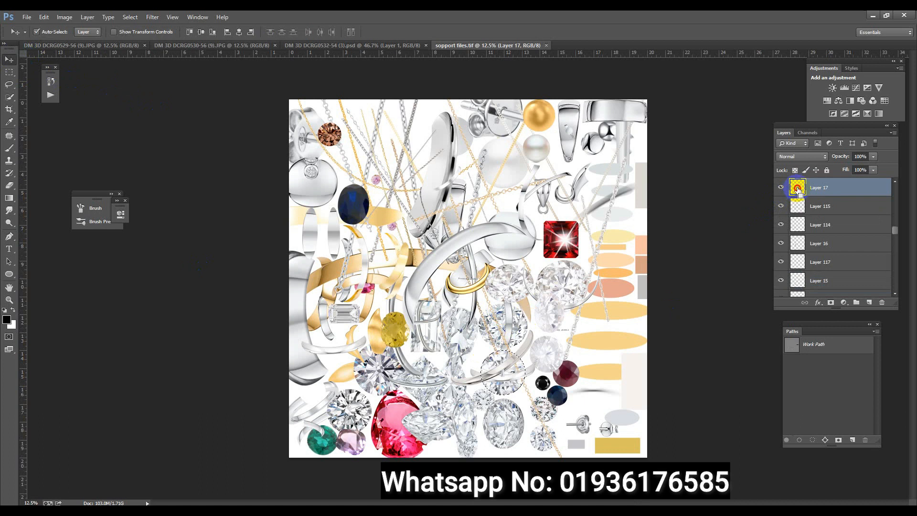
Paste the diamond into the ring document DM 3D DCRG0532-54 (3).psd and place its layer above Layer 1 copy
click(356, 45)
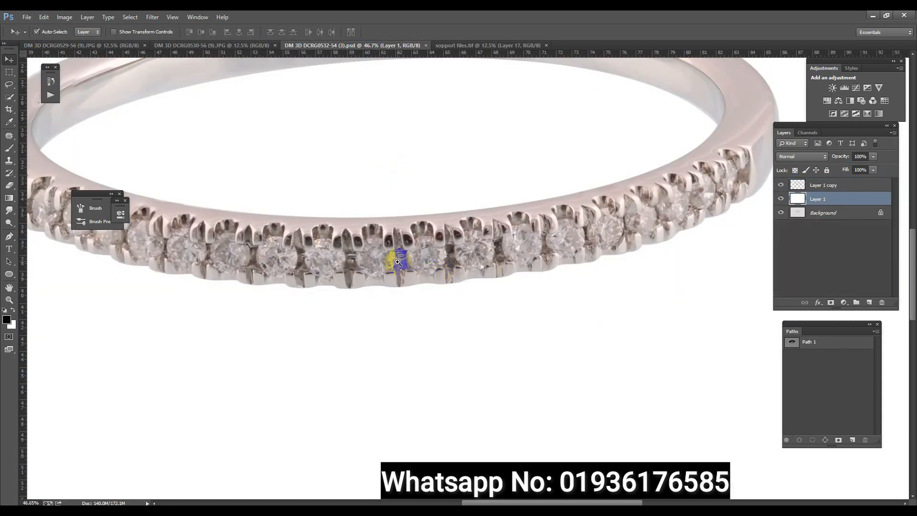
drag(425, 276, 425, 277)
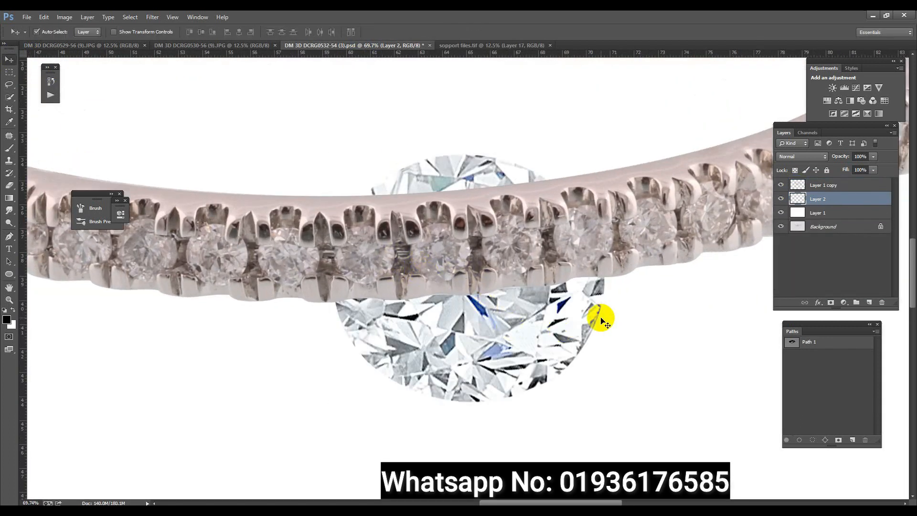
drag(828, 202, 824, 182)
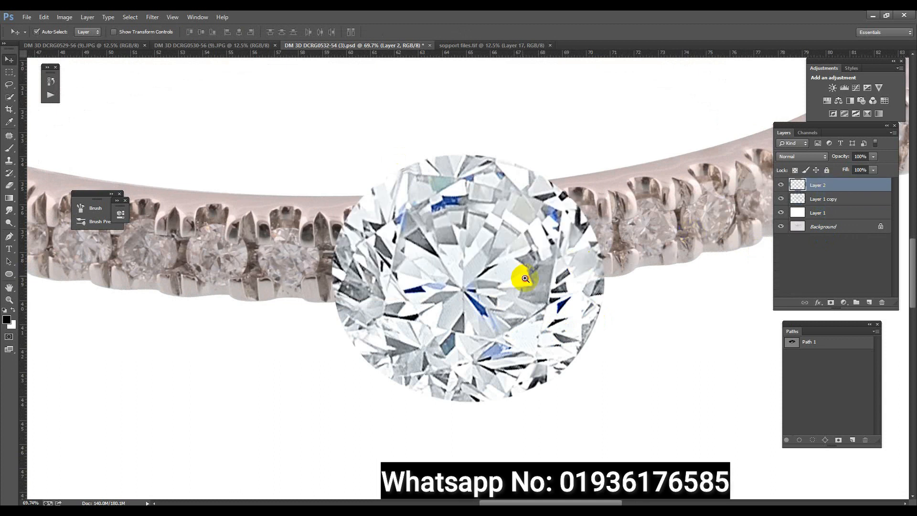
Scale the pasted diamond to 23.69%, rotate it 167.84° and fit it over a stone near the band's centre
scroll(550, 287, up, 2)
key(ctrl+t)
drag(667, 267, 260, 330)
drag(480, 350, 379, 310)
drag(563, 365, 400, 270)
drag(346, 264, 434, 274)
scroll(422, 277, up, 3)
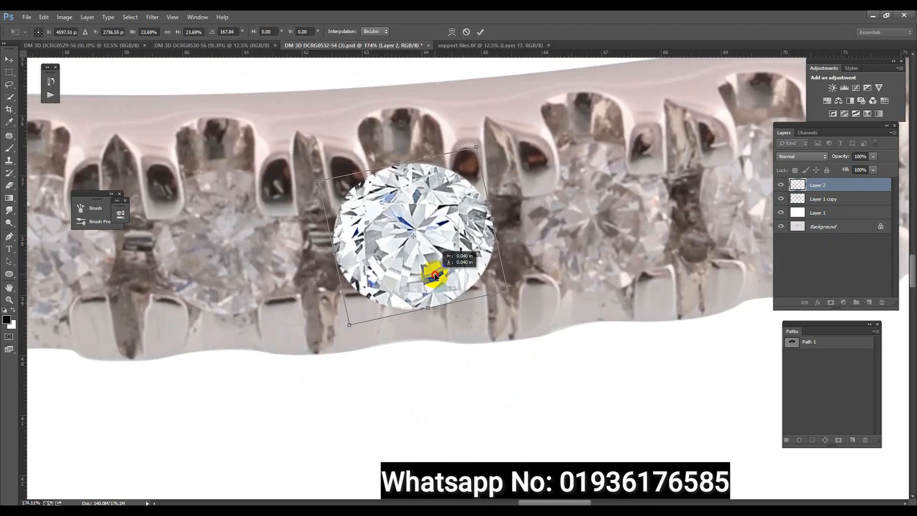
drag(503, 288, 507, 287)
key(Return)
Duplicate the diamond onto the neighbouring stone toward the ring's right end and stretch its height to 104.02%
drag(419, 271, 530, 284)
key(ctrl+t)
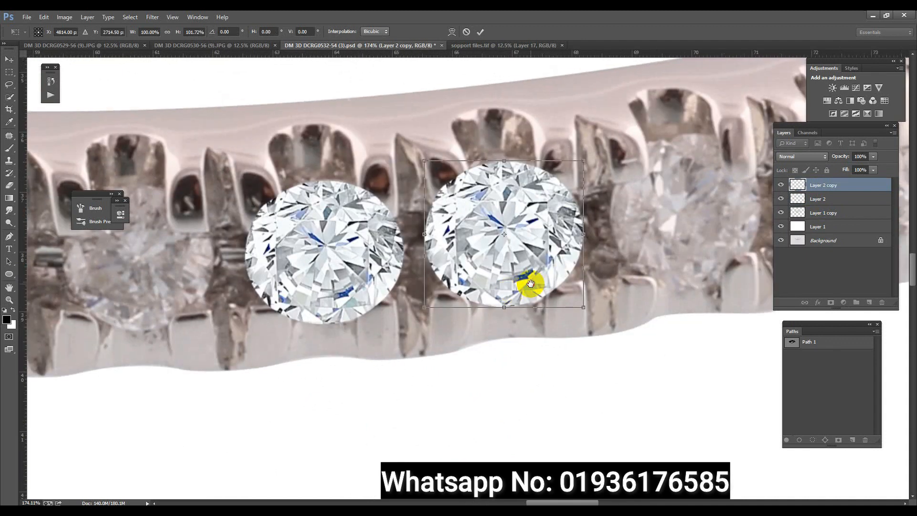
drag(506, 161, 507, 159)
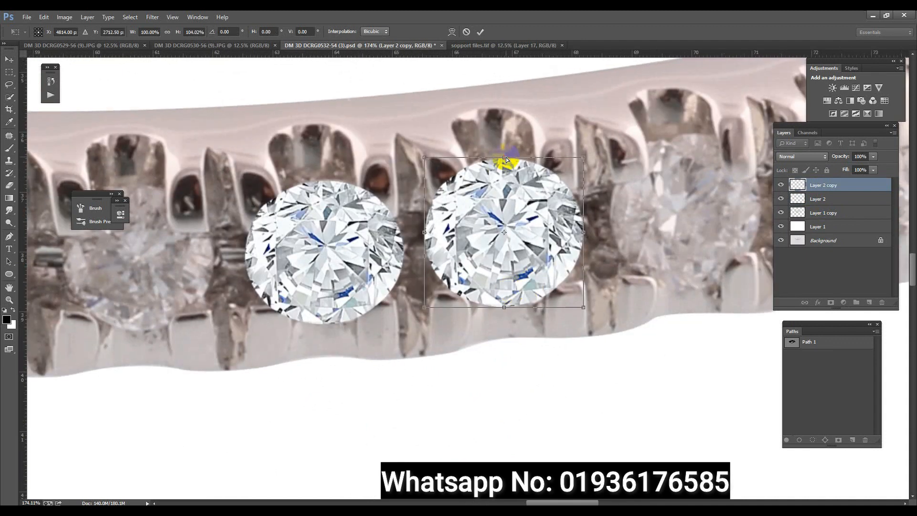
key(Return)
Stretch the first placed diamond slightly upward to fill its setting
click(322, 258)
key(ctrl+t)
drag(324, 180, 323, 177)
key(Return)
Duplicate the diamond onto the third stone toward the right end, rotating it -18.54° and reshaping it to the setting
drag(564, 239, 506, 292)
key(ctrl+t)
drag(572, 274, 583, 235)
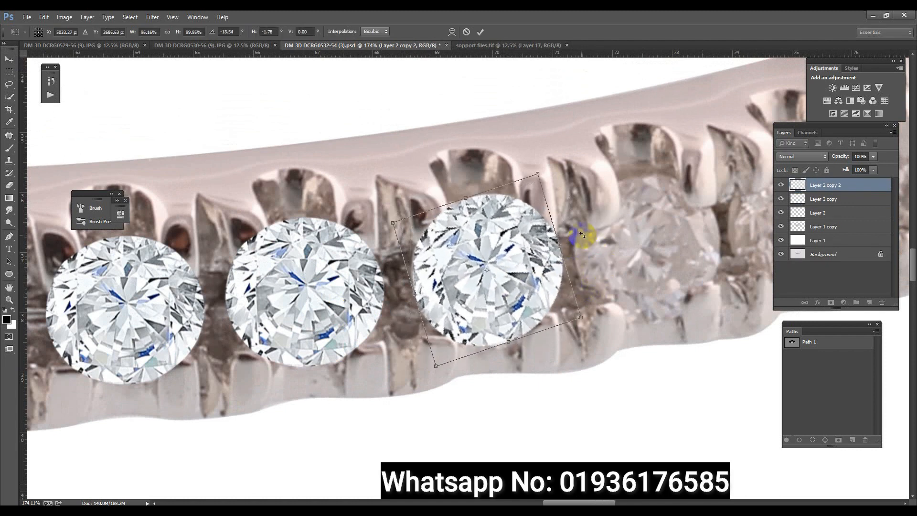
double_click(420, 287)
Duplicate the diamond onto the fourth stone toward the right end, rotating it -4.57° and setting its width to 96.91%
drag(420, 286, 594, 268)
key(ctrl+j)
key(ctrl+t)
drag(727, 266, 724, 242)
drag(643, 333, 651, 317)
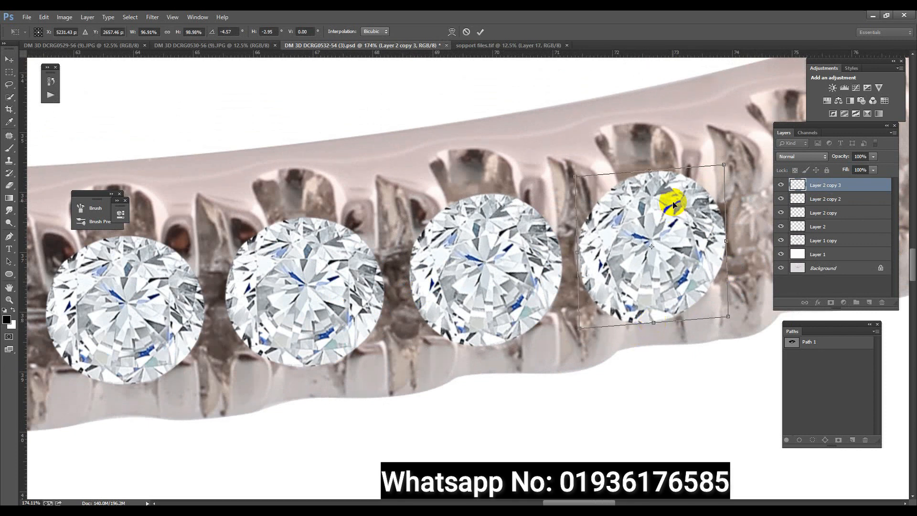
drag(651, 175, 487, 294)
key(Return)
Rotate and reshape the diamond copy on the fifth stone until it fits the setting
key(ctrl+t)
drag(608, 284, 586, 262)
drag(466, 233, 462, 242)
drag(563, 281, 554, 271)
drag(522, 370, 522, 378)
key(Return)
Duplicate the diamond onto the sixth stone, rotating it -25.96° and scaling it to 91.61% width and 91.46% height
drag(605, 297, 293, 376)
drag(208, 394, 343, 358)
key(ctrl+t)
drag(444, 336, 364, 311)
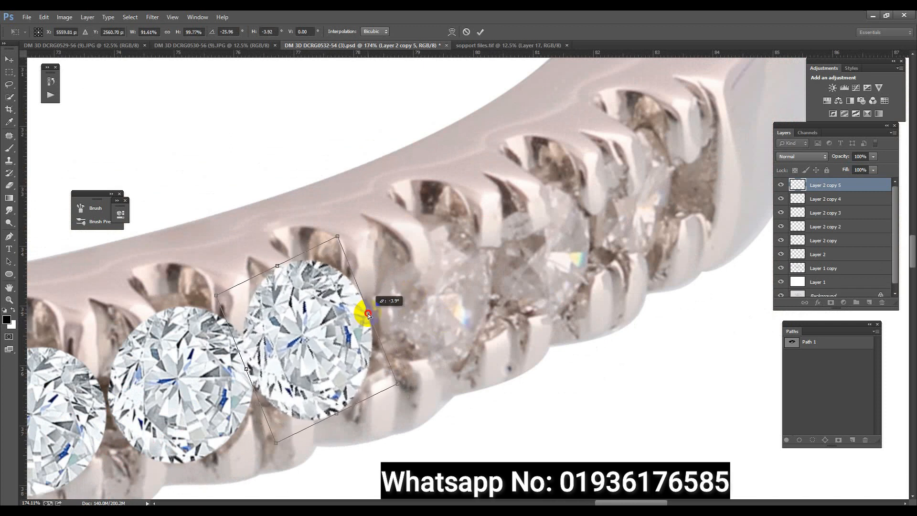
drag(277, 268, 280, 277)
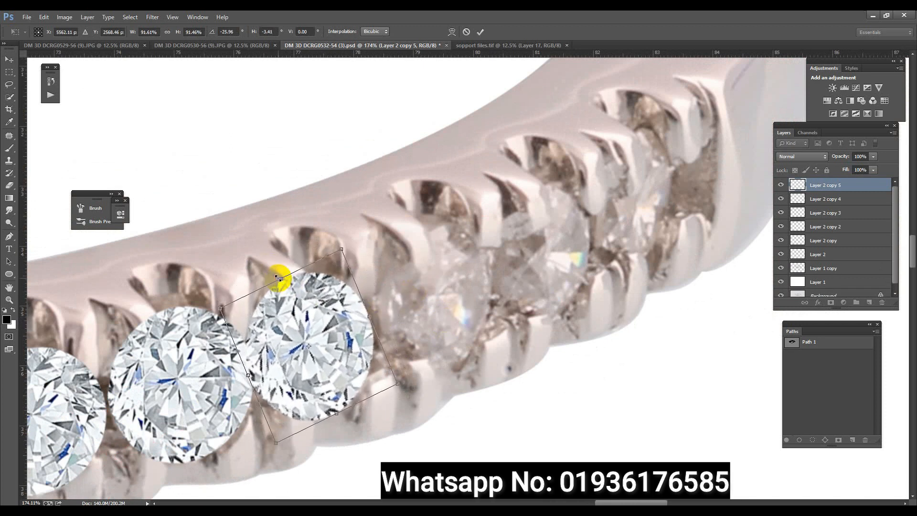
key(Return)
Duplicate the diamond onto the last stone at the ring's right end and reshape it to fit the setting
drag(285, 317, 625, 178)
key(ctrl+t)
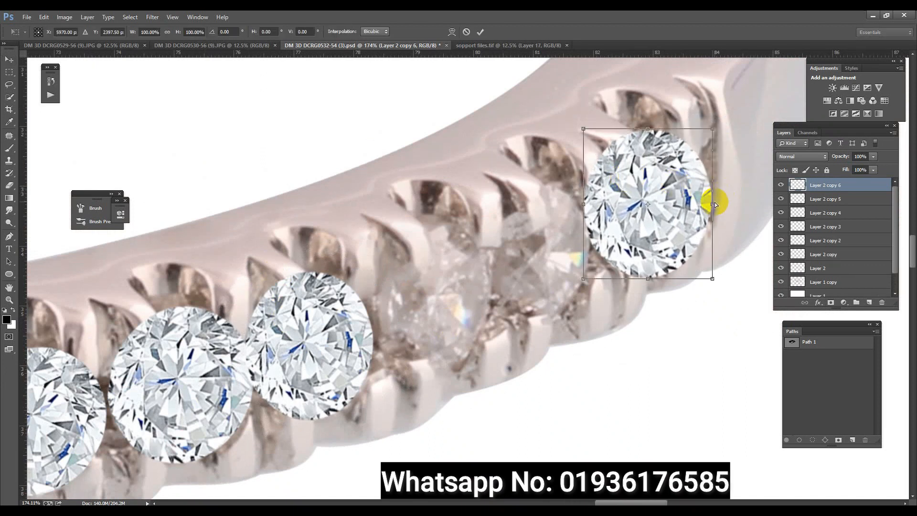
drag(715, 204, 697, 193)
key(Return)
Duplicate the diamond onto the two remaining stones near the right end, narrowing the outer copy to 87.11% and skewing it -4.69°
drag(362, 332, 602, 243)
key(ctrl+t)
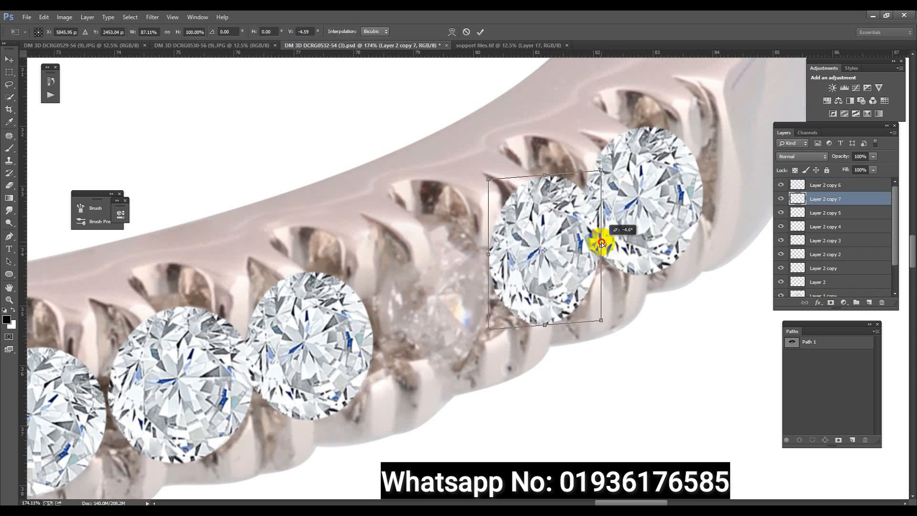
key(Return)
drag(334, 337, 446, 287)
Duplicate diamonds onto the next stones left of the band's centre, stretching the outermost copy to 102.66% height with a 1.67° skew
key(ctrl+0)
drag(559, 232, 544, 233)
drag(383, 323, 566, 320)
drag(549, 323, 374, 329)
drag(375, 330, 421, 311)
key(ctrl+t)
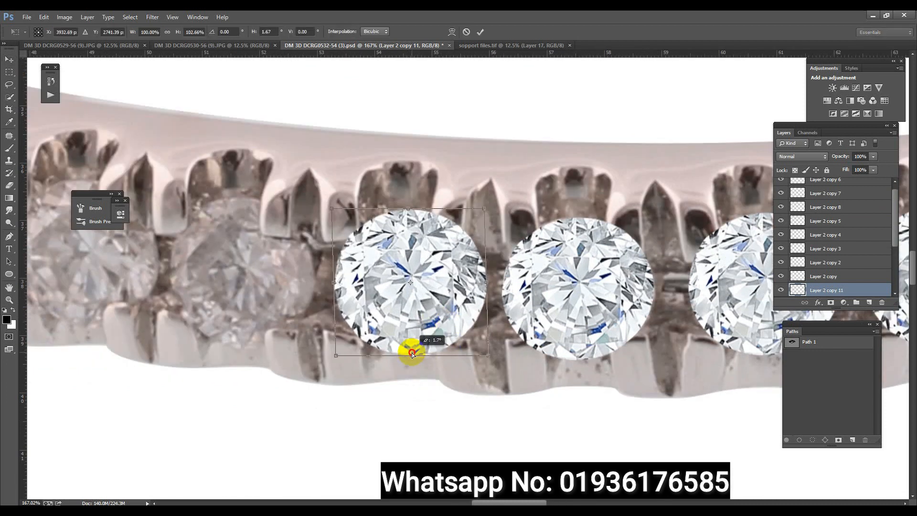
key(Return)
Duplicate the diamond onto the next stone toward the ring's left end and transform it to fit the setting
drag(438, 328, 268, 313)
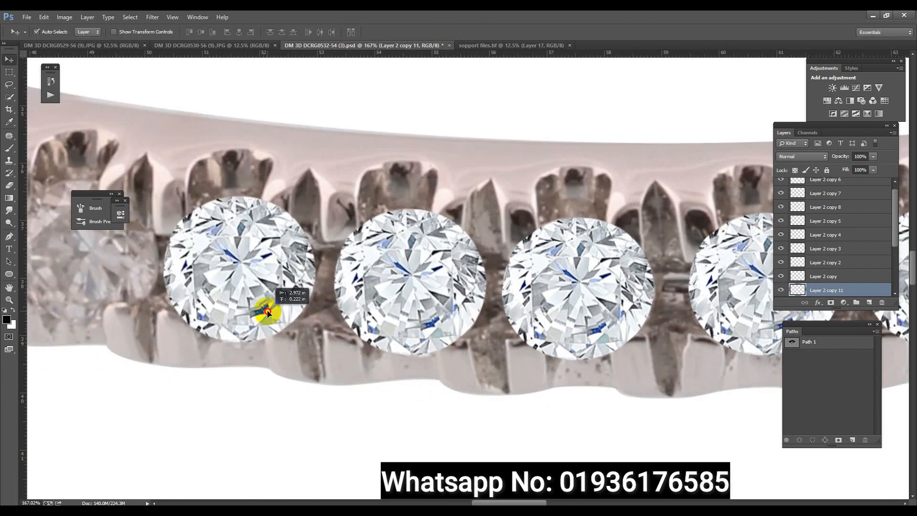
key(ctrl+t)
drag(358, 282, 574, 353)
key(Return)
Place another diamond copy on the following stone toward the left end and rotate it to follow the band's curve
drag(514, 316, 329, 297)
key(ctrl+t)
drag(365, 258, 404, 308)
key(Return)
Rotate the Layer 2 copy 14 diamond 16.99° and fit it into its setting on the left side
key(ctrl+t)
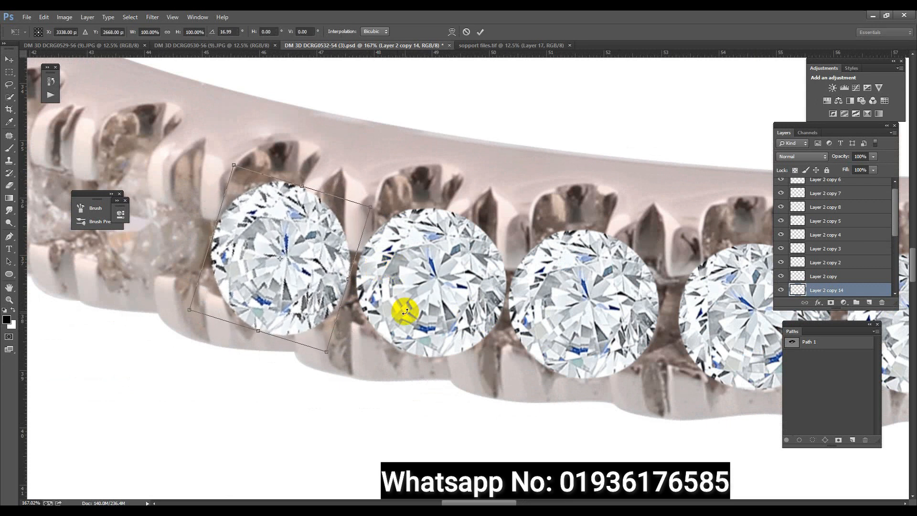
drag(258, 328, 286, 235)
key(Return)
Narrow the diamond on the leftmost stone with Free Transform to fit its setting
key(t)
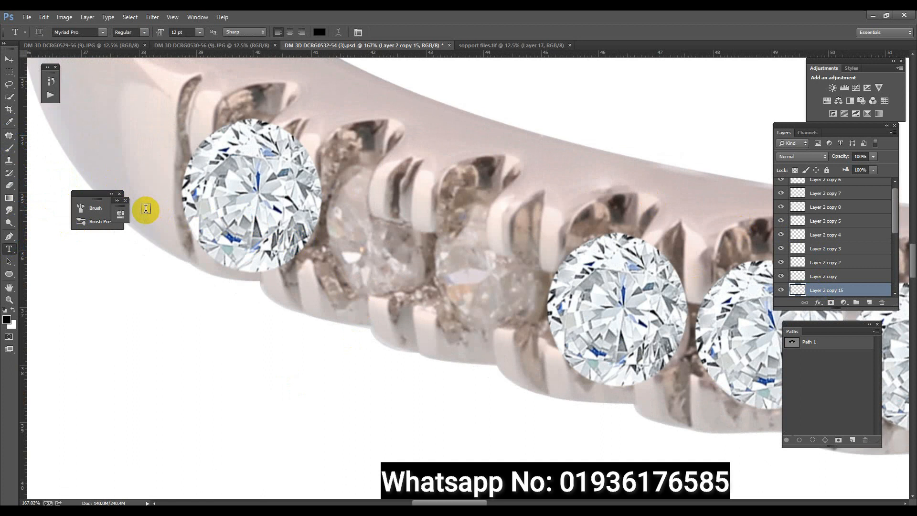
key(v)
key(ctrl+t)
drag(182, 195, 203, 191)
Duplicate the leftmost diamond onto the second stone from the left end and reshape it to fit the setting
drag(326, 198, 409, 258)
key(Return)
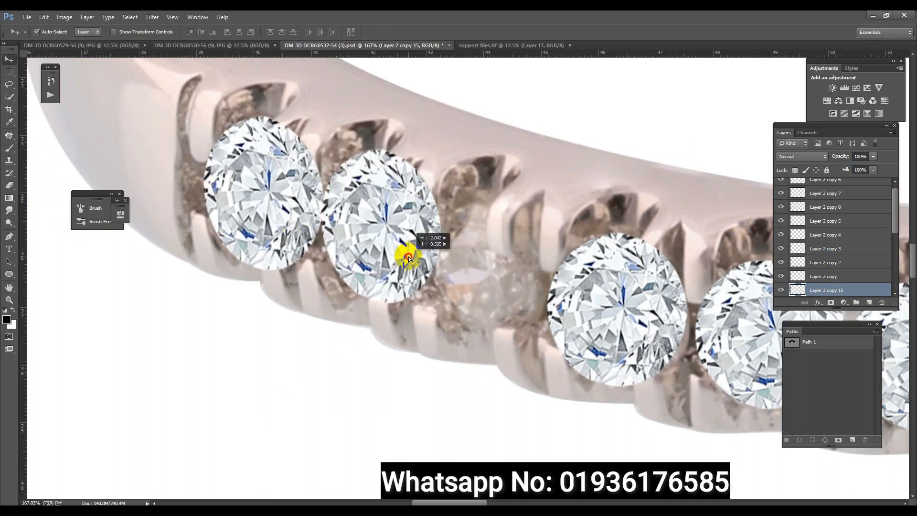
key(ctrl+t)
mouse_move(437, 228)
mouse_down()
mouse_move(423, 235)
mouse_move(431, 243)
mouse_up()
key(Return)
Duplicate a diamond onto the last uncovered stone, third from the left end, and narrow it to fit
drag(646, 340, 523, 272)
key(ctrl+t)
drag(572, 258, 547, 269)
scroll(492, 307, down, 7)
key(Return)
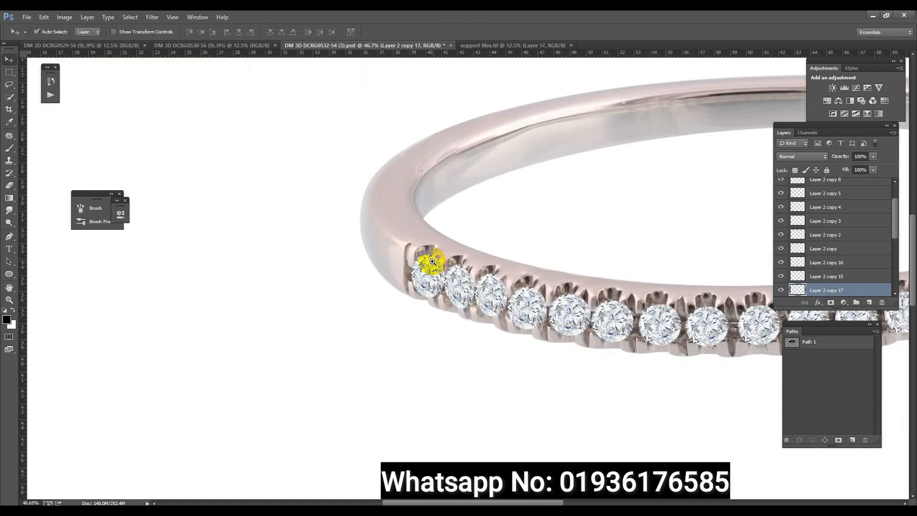
Merge all diamond layers from Layer 2 copy 6 down to Layer 2 into a single layer
scroll(435, 262, down, 10)
scroll(481, 262, up, 5)
scroll(851, 232, up, 2)
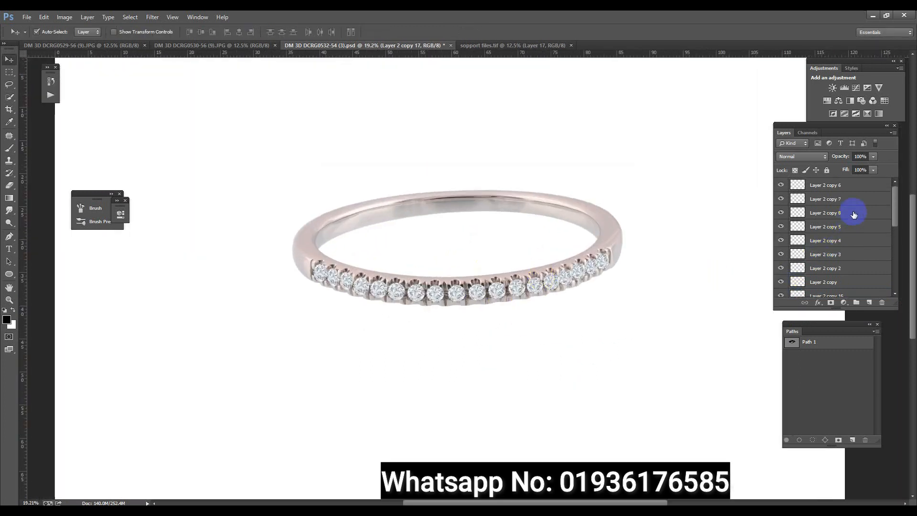
shift+click(857, 190)
scroll(854, 200, down, 3)
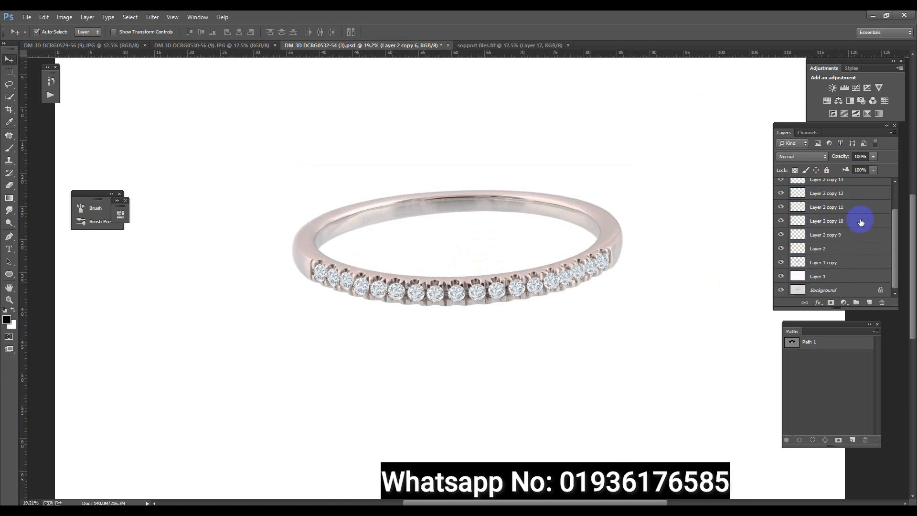
shift+click(846, 249)
key(ctrl+e)
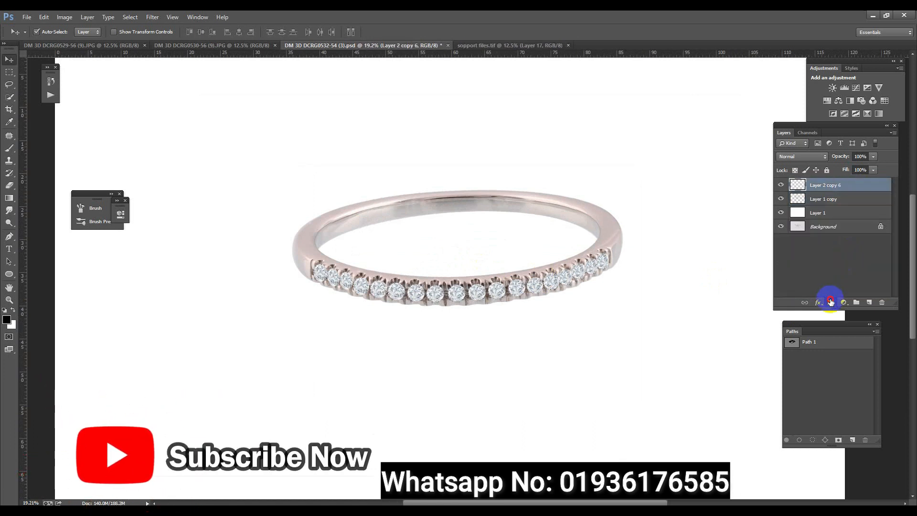
Add a black layer mask that hides the merged diamonds and load the ring's outline as a selection
click(830, 302)
scroll(615, 260, up, 5)
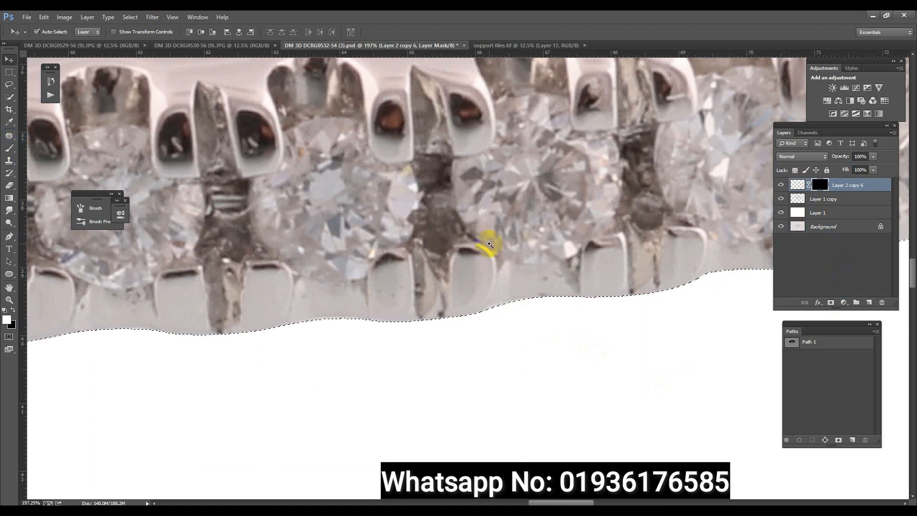
scroll(490, 244, down, 3)
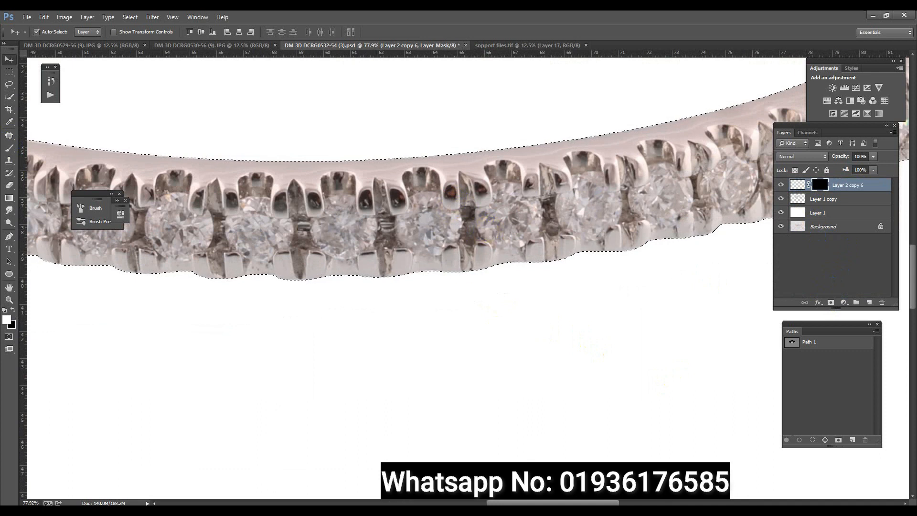
Choose the Brush tool, adjust its tip settings and set its opacity to 100%
click(9, 148)
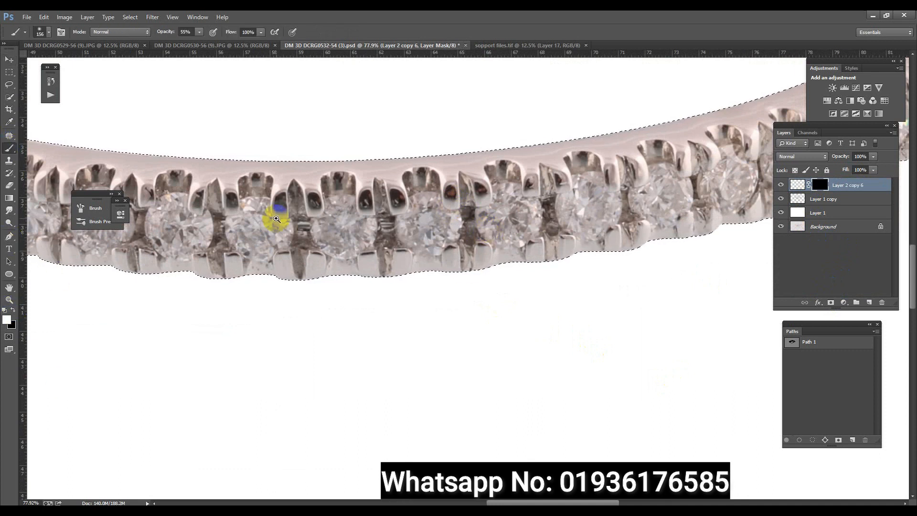
scroll(277, 219, up, 3)
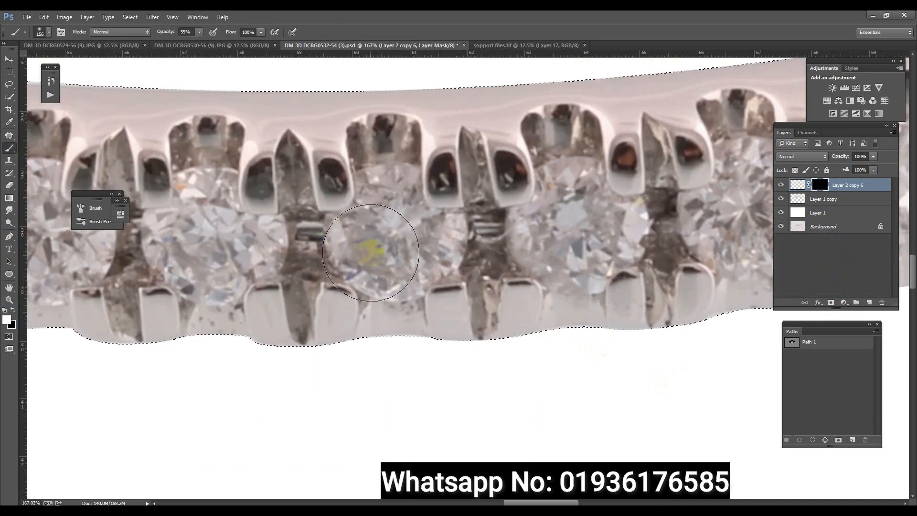
right_click(395, 229)
click(492, 274)
drag(161, 34, 297, 60)
Paint white on the mask between the prongs to reveal the three diamonds around the band's centre
mouse_move(396, 237)
mouse_down()
mouse_move(363, 231)
mouse_move(392, 261)
mouse_move(368, 246)
mouse_move(389, 191)
mouse_move(383, 198)
mouse_move(430, 235)
mouse_move(420, 256)
mouse_move(369, 250)
mouse_move(540, 234)
mouse_move(577, 192)
mouse_move(564, 191)
mouse_move(610, 225)
mouse_move(588, 256)
mouse_move(561, 259)
mouse_move(549, 249)
mouse_move(361, 227)
mouse_move(528, 291)
mouse_move(509, 283)
mouse_up()
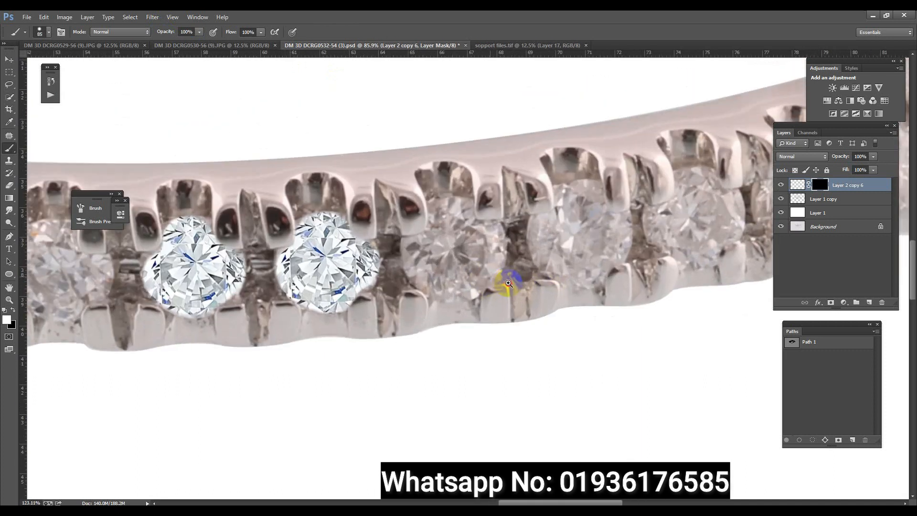
alt+right_click(440, 271)
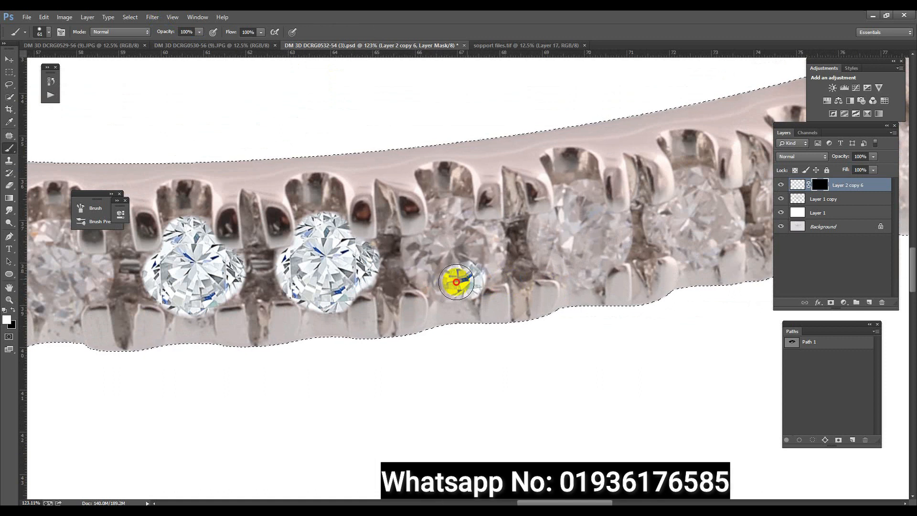
mouse_move(421, 253)
mouse_down()
mouse_move(446, 215)
mouse_move(487, 242)
mouse_move(474, 271)
mouse_move(461, 249)
mouse_move(424, 265)
mouse_up()
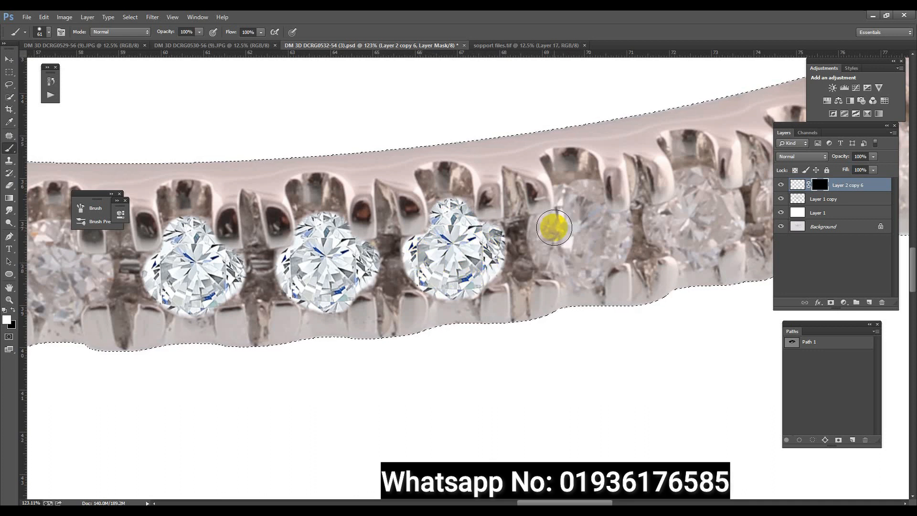
Paint white on the mask to reveal the next four diamonds toward the ring's right end, keeping the metal prongs uncovered
mouse_move(546, 232)
mouse_down()
mouse_move(562, 261)
mouse_move(579, 267)
mouse_move(598, 250)
mouse_up()
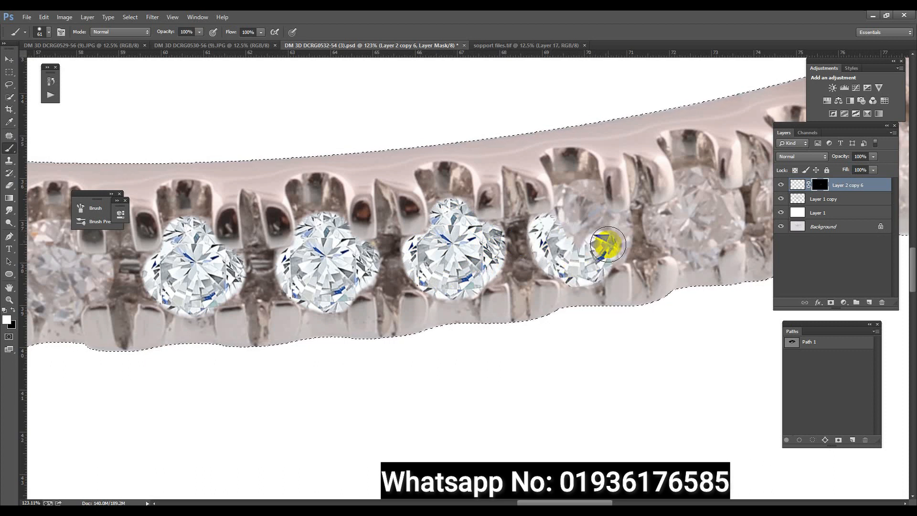
mouse_move(598, 227)
mouse_down()
mouse_move(587, 206)
mouse_move(575, 250)
mouse_up()
mouse_move(672, 230)
mouse_down()
mouse_move(669, 240)
mouse_move(659, 221)
mouse_move(693, 190)
mouse_move(726, 207)
mouse_move(696, 252)
mouse_move(696, 219)
mouse_up()
mouse_move(752, 224)
mouse_down()
mouse_move(579, 258)
mouse_move(609, 243)
mouse_move(631, 209)
mouse_move(647, 235)
mouse_move(631, 262)
mouse_move(642, 229)
mouse_move(530, 287)
mouse_move(502, 290)
mouse_up()
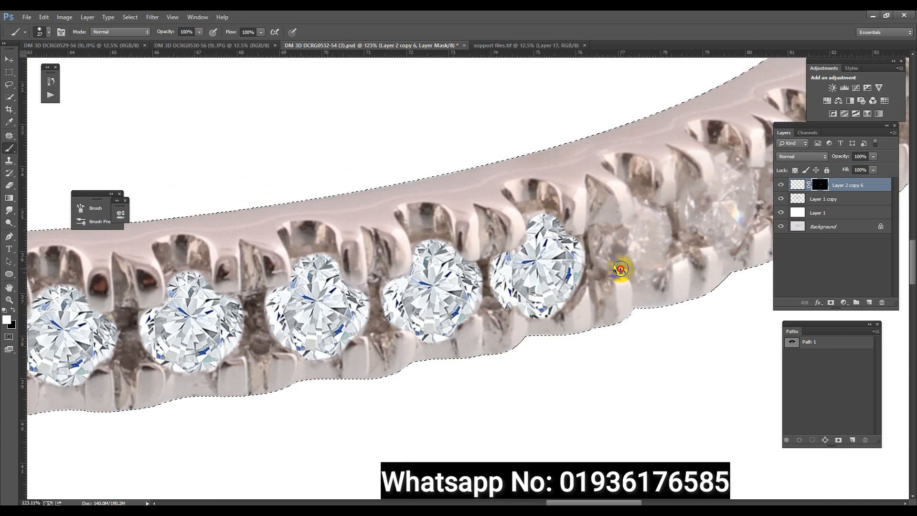
mouse_move(607, 229)
mouse_down()
mouse_move(629, 250)
mouse_move(612, 250)
mouse_move(610, 229)
mouse_move(639, 262)
mouse_move(654, 245)
mouse_up()
mouse_move(652, 228)
mouse_down()
mouse_move(610, 241)
mouse_move(610, 254)
mouse_up()
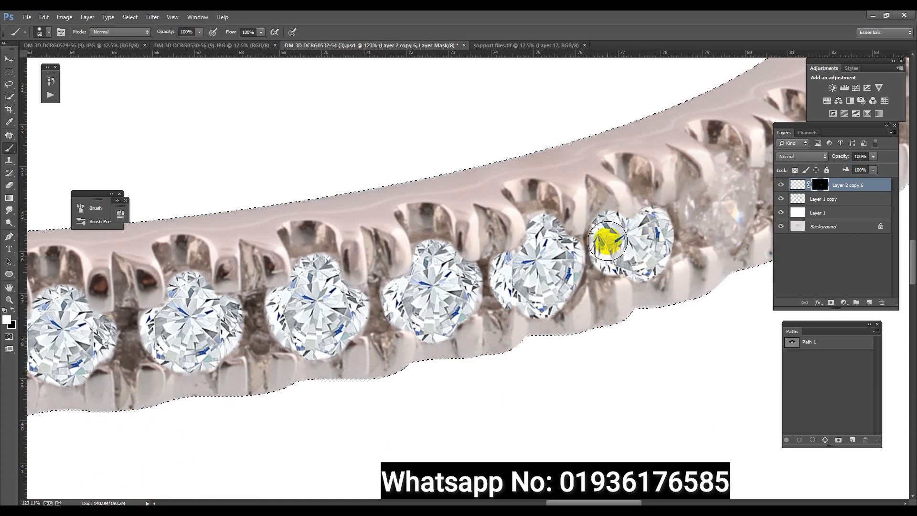
Paint white on the mask to reveal the last three diamonds at the ring's right end and refine the neighbouring stones' edges
mouse_move(705, 210)
mouse_down()
mouse_move(605, 261)
mouse_move(598, 285)
mouse_move(592, 265)
mouse_move(623, 270)
mouse_move(631, 245)
mouse_move(623, 286)
mouse_up()
alt+right_click(629, 265)
alt+right_click(630, 242)
drag(626, 227, 622, 222)
mouse_move(670, 240)
mouse_down()
mouse_move(674, 217)
mouse_move(681, 228)
mouse_move(706, 226)
mouse_move(704, 202)
mouse_move(703, 255)
mouse_move(674, 257)
mouse_move(695, 230)
mouse_move(690, 222)
mouse_move(706, 224)
mouse_move(618, 285)
mouse_move(653, 275)
mouse_move(680, 244)
mouse_move(661, 283)
mouse_up()
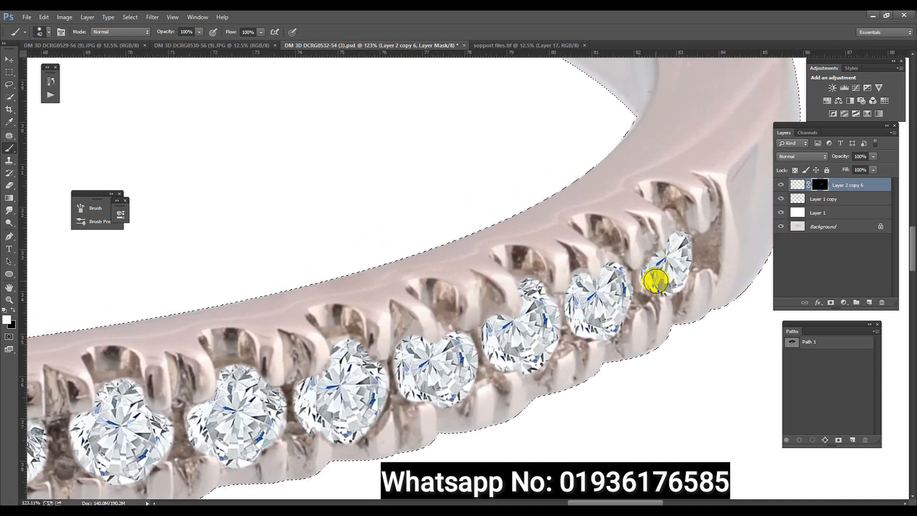
alt+right_click(668, 261)
mouse_move(656, 252)
mouse_down()
mouse_move(674, 250)
mouse_move(674, 215)
mouse_move(686, 253)
mouse_move(679, 271)
mouse_move(663, 291)
mouse_move(647, 291)
mouse_move(651, 268)
mouse_up()
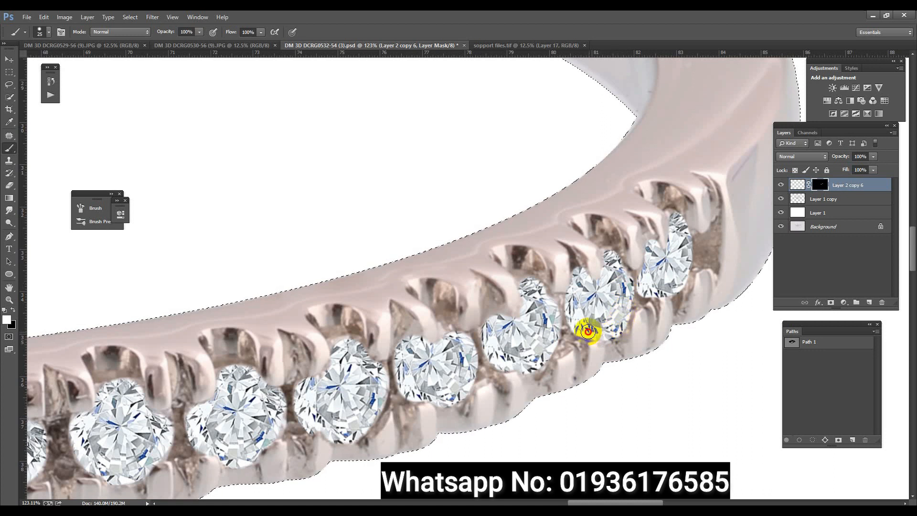
mouse_move(532, 288)
mouse_down()
mouse_move(551, 315)
mouse_move(534, 352)
mouse_move(496, 370)
mouse_move(485, 329)
mouse_move(466, 385)
mouse_move(446, 402)
mouse_move(405, 397)
mouse_move(397, 366)
mouse_up()
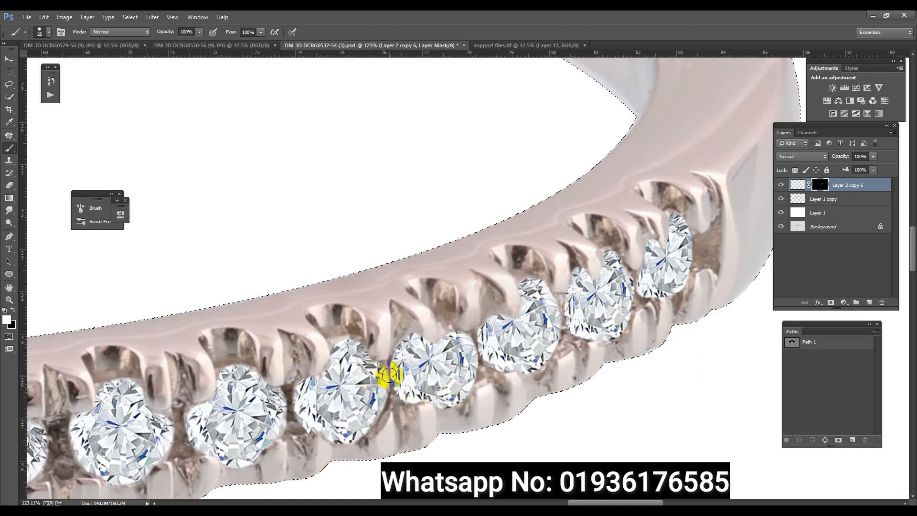
drag(465, 318, 366, 293)
drag(355, 335, 454, 362)
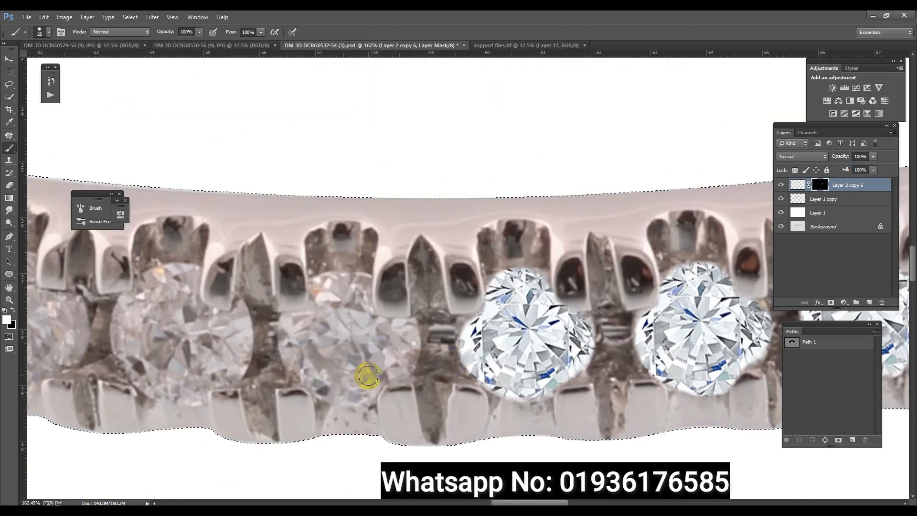
Paint white on the mask to reveal the next two diamonds left of the band's centre, keeping the prongs uncovered
mouse_move(328, 394)
mouse_down()
mouse_move(286, 356)
mouse_move(286, 324)
mouse_move(332, 287)
mouse_up()
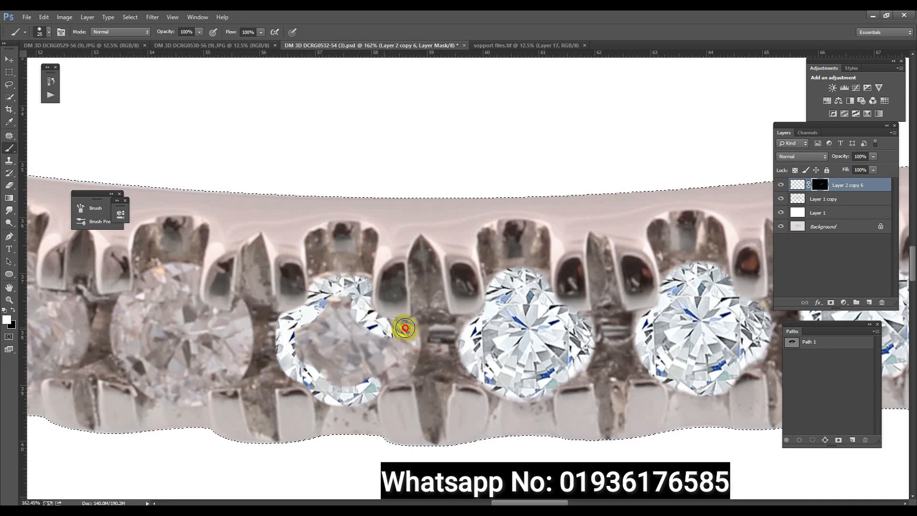
mouse_move(402, 371)
mouse_down()
mouse_move(367, 379)
mouse_move(384, 374)
mouse_move(383, 356)
mouse_move(333, 344)
mouse_move(337, 321)
mouse_move(330, 347)
mouse_move(317, 346)
mouse_move(348, 375)
mouse_move(305, 352)
mouse_up()
mouse_move(213, 348)
mouse_down()
mouse_move(171, 373)
mouse_move(164, 357)
mouse_move(312, 366)
mouse_move(294, 353)
mouse_move(321, 306)
mouse_move(287, 335)
mouse_move(302, 373)
mouse_move(289, 355)
mouse_move(335, 352)
mouse_move(322, 349)
mouse_move(348, 326)
mouse_move(378, 335)
mouse_up()
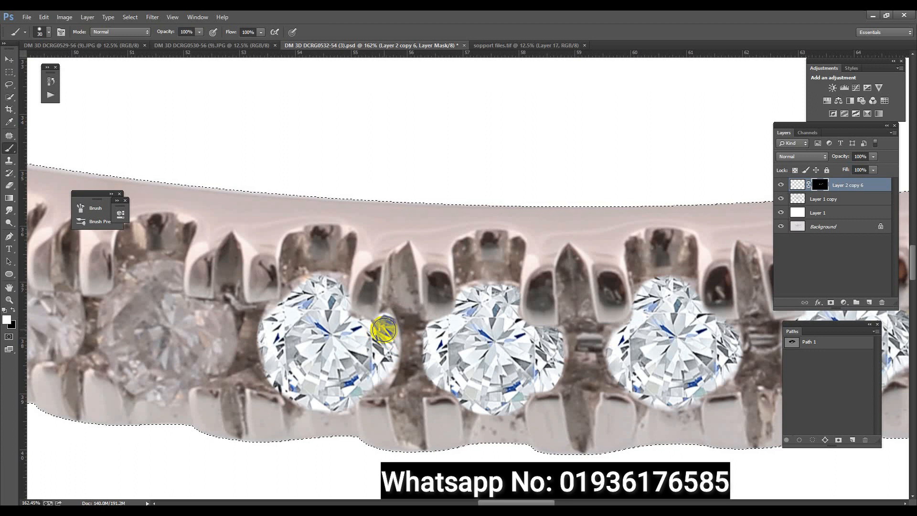
mouse_move(384, 366)
mouse_down()
mouse_move(364, 389)
mouse_move(302, 395)
mouse_move(211, 367)
mouse_move(553, 352)
mouse_up()
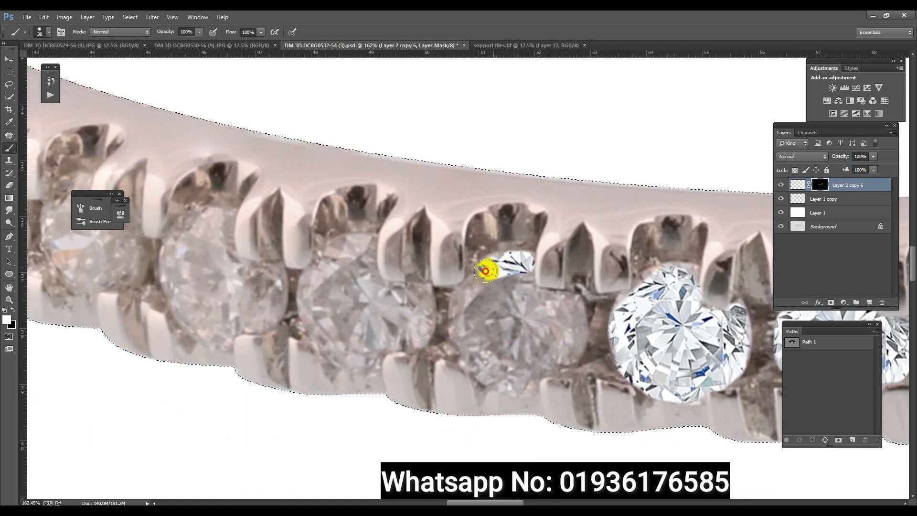
Enlarge the brush as needed and paint white on the mask to reveal the following three diamonds toward the ring's left end
mouse_move(515, 262)
mouse_down()
mouse_move(487, 265)
mouse_move(461, 296)
mouse_move(468, 351)
mouse_move(483, 359)
mouse_move(471, 306)
mouse_move(496, 362)
mouse_move(524, 371)
mouse_move(507, 361)
mouse_move(554, 348)
mouse_move(569, 335)
mouse_move(567, 319)
mouse_move(527, 305)
mouse_move(504, 279)
mouse_move(511, 275)
mouse_move(509, 326)
mouse_move(480, 306)
mouse_move(487, 281)
mouse_move(406, 308)
mouse_move(413, 302)
mouse_move(407, 327)
mouse_move(372, 331)
mouse_move(361, 353)
mouse_move(325, 334)
mouse_move(321, 305)
mouse_move(323, 284)
mouse_move(356, 255)
mouse_move(368, 294)
mouse_move(408, 301)
mouse_move(334, 321)
mouse_move(287, 307)
mouse_move(266, 303)
mouse_up()
key(bracketright)
key(bracketright)
key(bracketright)
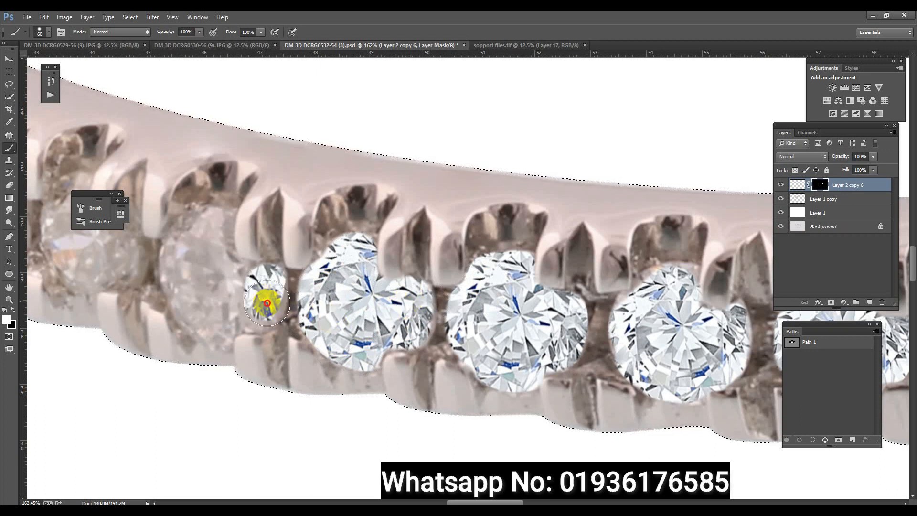
mouse_move(198, 318)
mouse_down()
mouse_move(448, 297)
mouse_move(435, 305)
mouse_move(419, 286)
mouse_move(416, 236)
mouse_move(431, 195)
mouse_move(400, 242)
mouse_move(410, 273)
mouse_move(423, 294)
mouse_move(462, 266)
mouse_move(438, 260)
mouse_move(429, 220)
mouse_move(403, 255)
mouse_move(427, 299)
mouse_move(404, 278)
mouse_move(398, 249)
mouse_move(340, 237)
mouse_move(340, 247)
mouse_move(299, 261)
mouse_move(288, 208)
mouse_move(371, 277)
mouse_move(366, 259)
mouse_move(395, 270)
mouse_move(373, 268)
mouse_move(358, 251)
mouse_move(355, 210)
mouse_move(346, 218)
mouse_move(334, 237)
mouse_move(348, 310)
mouse_move(331, 271)
mouse_move(350, 211)
mouse_move(334, 221)
mouse_up()
Resize the brush and paint white on the mask to reveal the last two diamonds at the ring's left end
alt+right_click(369, 262)
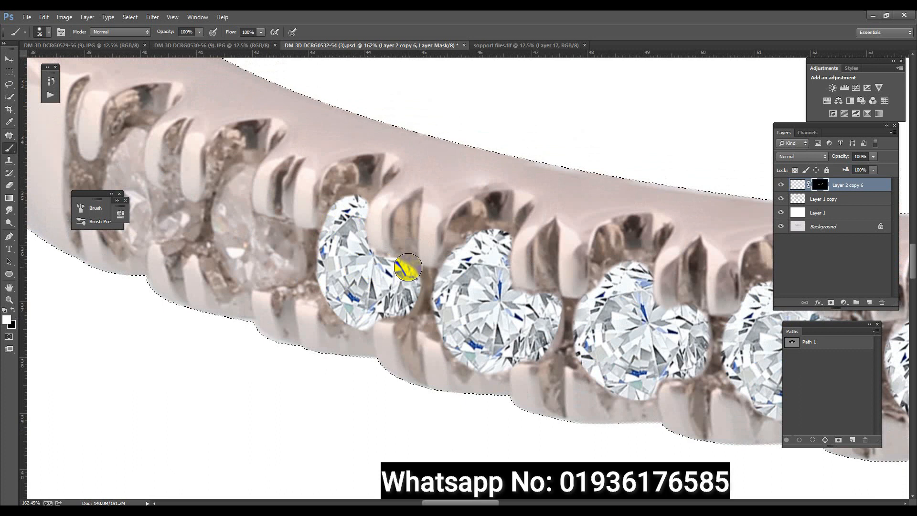
mouse_move(406, 271)
mouse_down()
mouse_move(385, 310)
mouse_move(376, 309)
mouse_move(398, 303)
mouse_move(356, 313)
mouse_move(338, 296)
mouse_move(526, 285)
mouse_move(466, 248)
mouse_move(462, 204)
mouse_move(449, 240)
mouse_move(457, 275)
mouse_move(474, 303)
mouse_move(511, 299)
mouse_move(516, 285)
mouse_move(514, 305)
mouse_move(482, 300)
mouse_move(454, 249)
mouse_move(469, 298)
mouse_up()
mouse_move(405, 245)
mouse_down()
mouse_move(354, 258)
mouse_move(342, 194)
mouse_move(355, 166)
mouse_move(354, 212)
mouse_move(381, 232)
mouse_move(390, 227)
mouse_move(362, 251)
mouse_move(364, 265)
mouse_move(339, 224)
mouse_move(345, 171)
mouse_up()
mouse_move(339, 205)
mouse_down()
mouse_move(353, 267)
mouse_move(335, 191)
mouse_move(343, 251)
mouse_up()
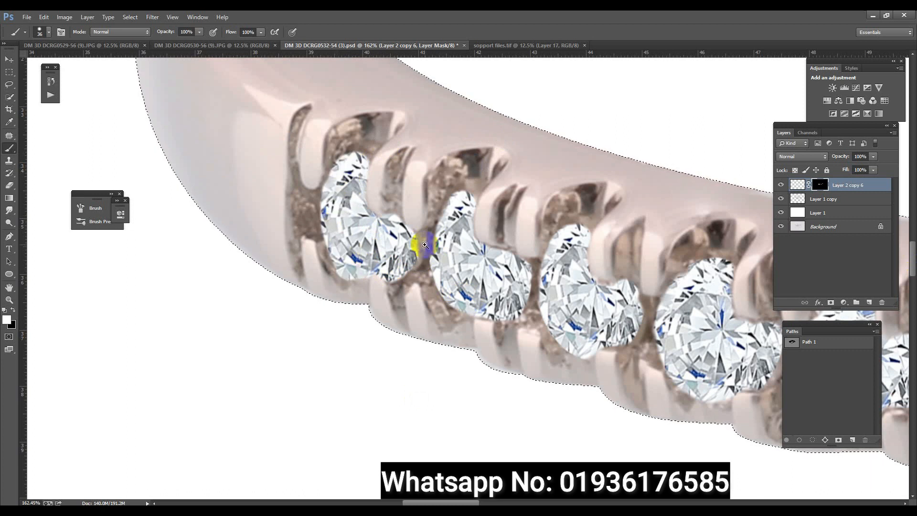
drag(424, 245, 377, 154)
drag(577, 274, 593, 281)
drag(608, 247, 550, 276)
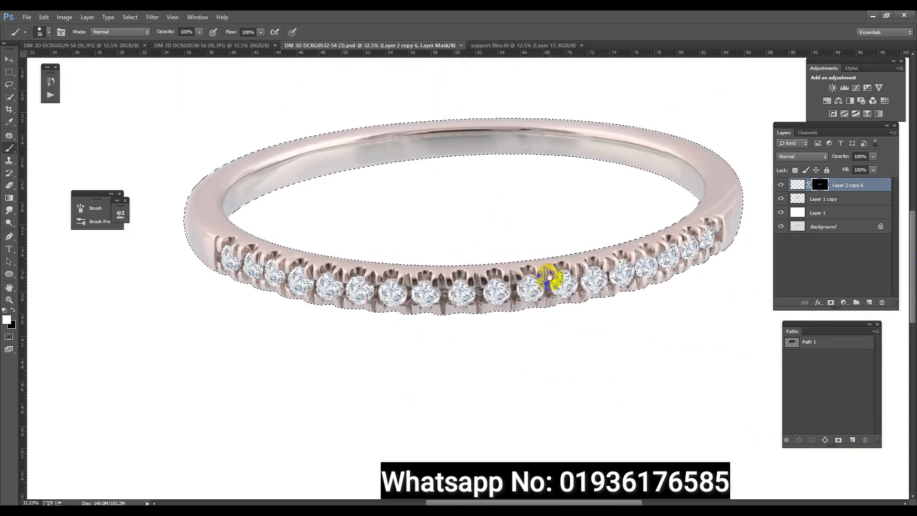
Switch to support files.tif and copy the curved polished-metal inner band piece on Layer 151
click(520, 48)
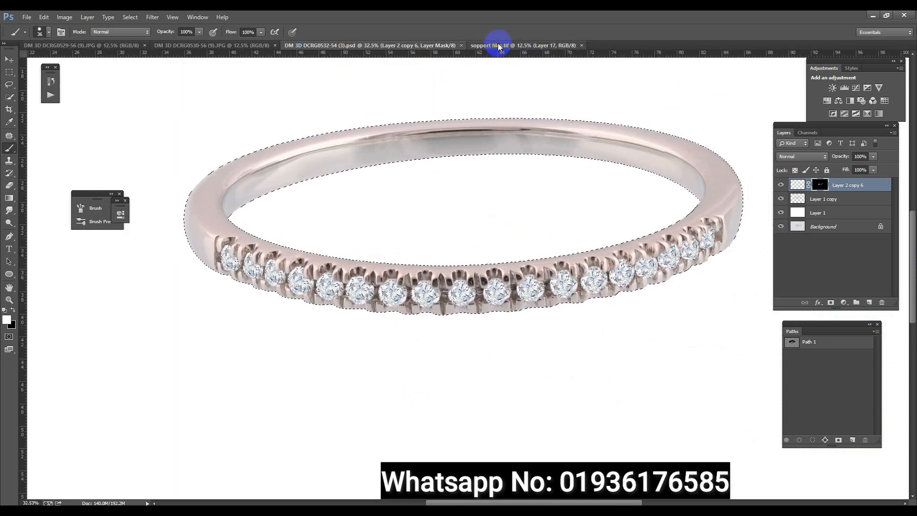
click(498, 47)
click(10, 62)
click(445, 312)
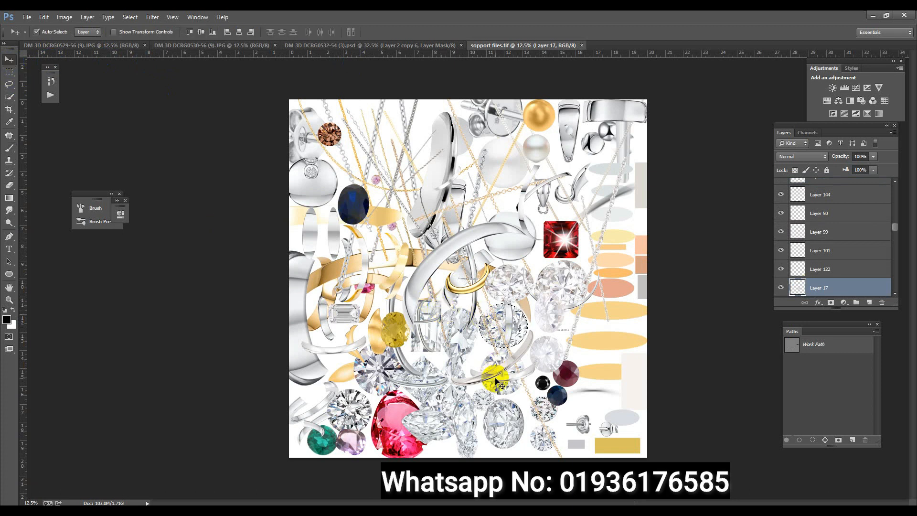
click(636, 361)
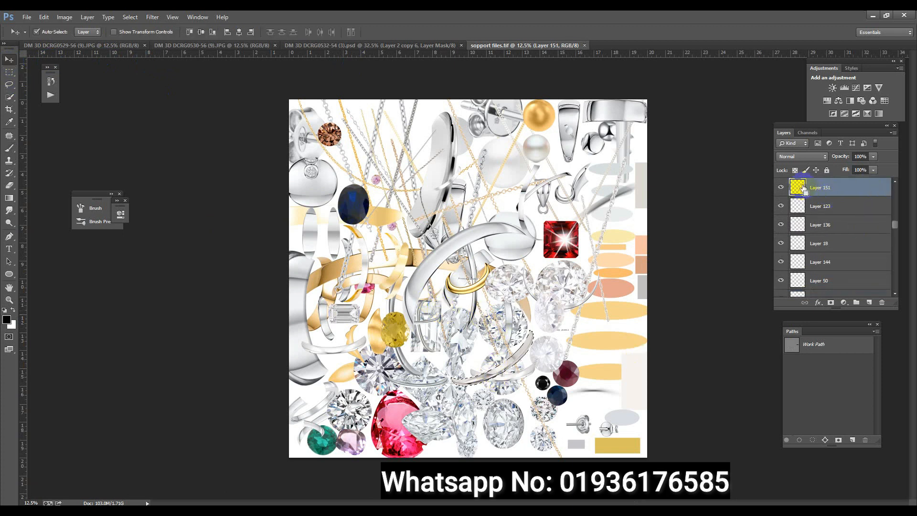
Paste the polished-metal piece above Layer 1 copy in the ring document and move it over the ring's inner band
click(401, 44)
drag(512, 252, 565, 260)
click(781, 228)
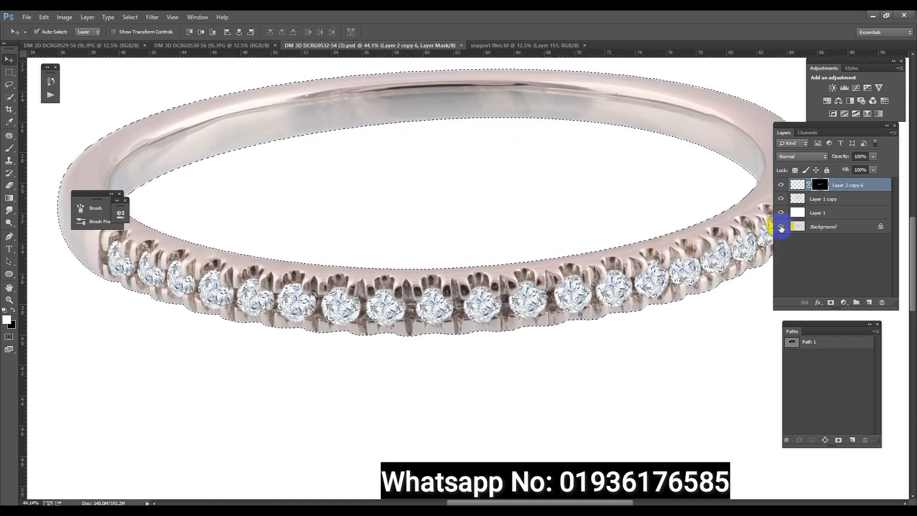
click(818, 200)
key(ctrl+v)
key(ctrl+t)
drag(641, 179, 318, 147)
key(Return)
Scale the pasted metal piece to about 202% width and 142% height so it spans the ring's inner band
key(ctrl+t)
drag(480, 190, 471, 130)
drag(591, 170, 662, 188)
drag(620, 148, 614, 169)
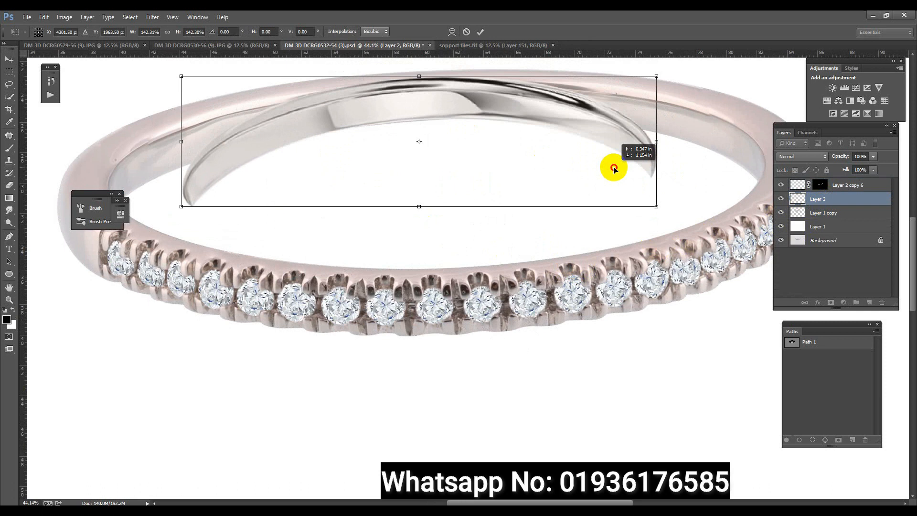
drag(656, 141, 756, 134)
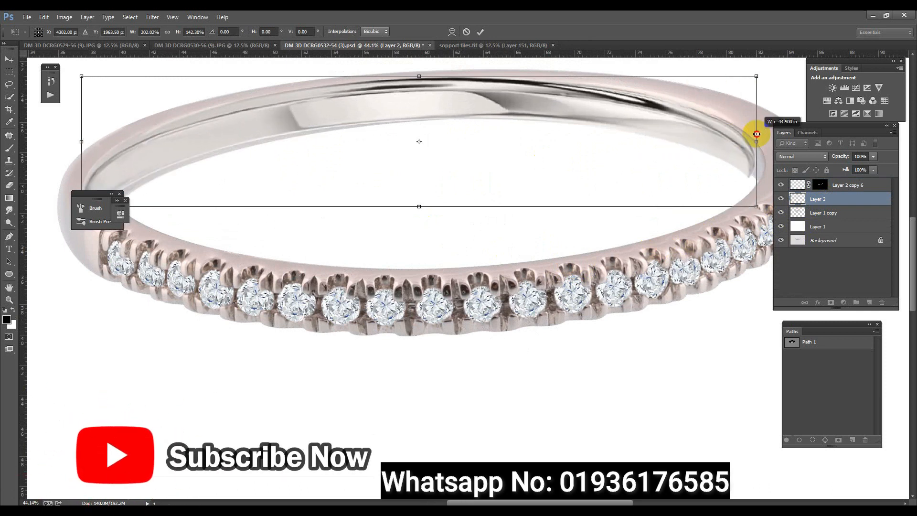
drag(671, 142, 619, 158)
key(Return)
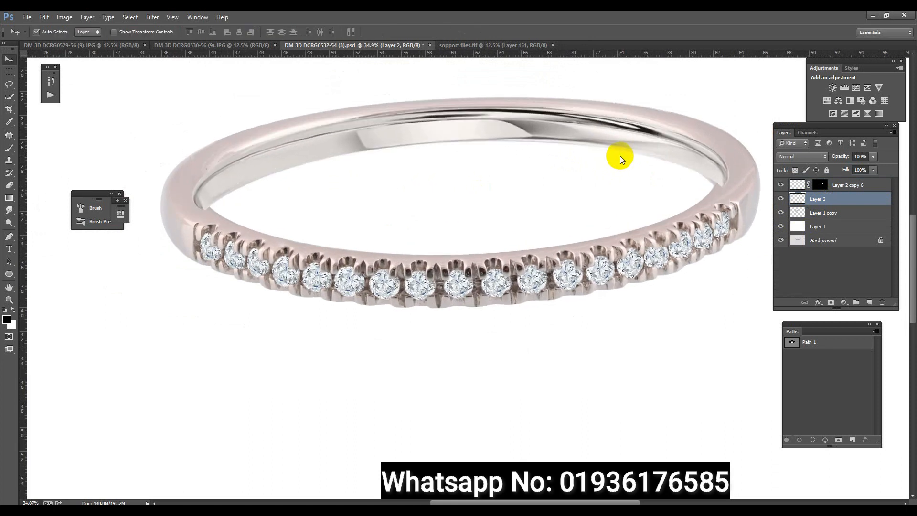
Warp the right end of the metal piece to follow the ring's inner curve
key(ctrl+t)
right_click(671, 149)
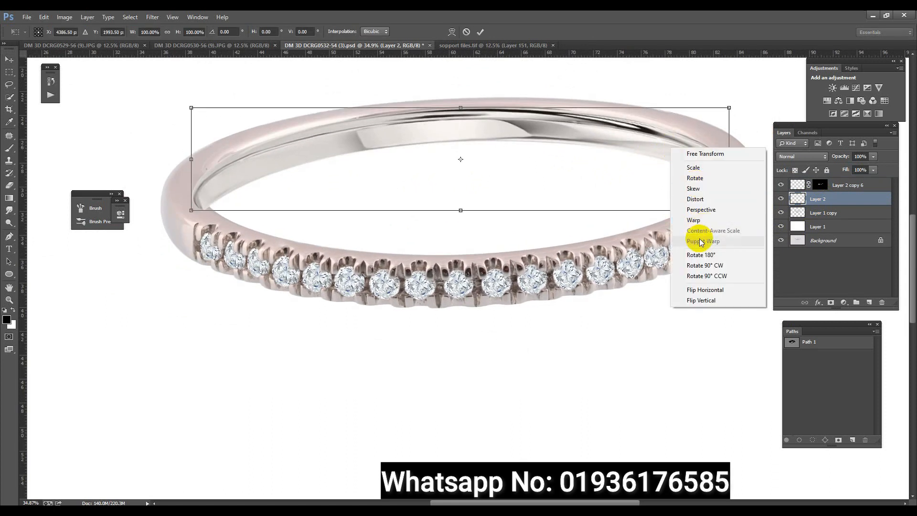
click(695, 220)
scroll(734, 205, up, 3)
drag(730, 213, 695, 212)
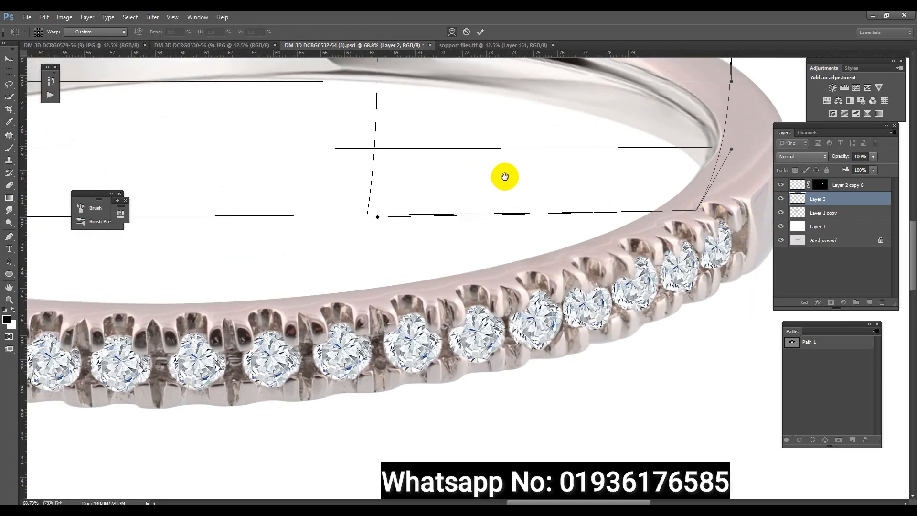
drag(499, 175, 561, 205)
drag(567, 169, 496, 192)
drag(665, 249, 665, 258)
drag(327, 150, 505, 181)
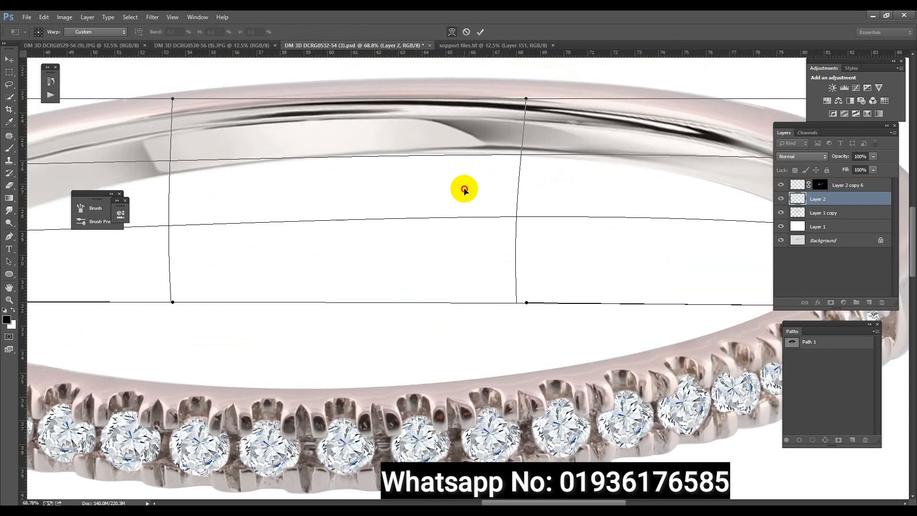
Warp the lower-left corner of the metal piece onto the left end of the ring's inner band
drag(287, 194, 579, 170)
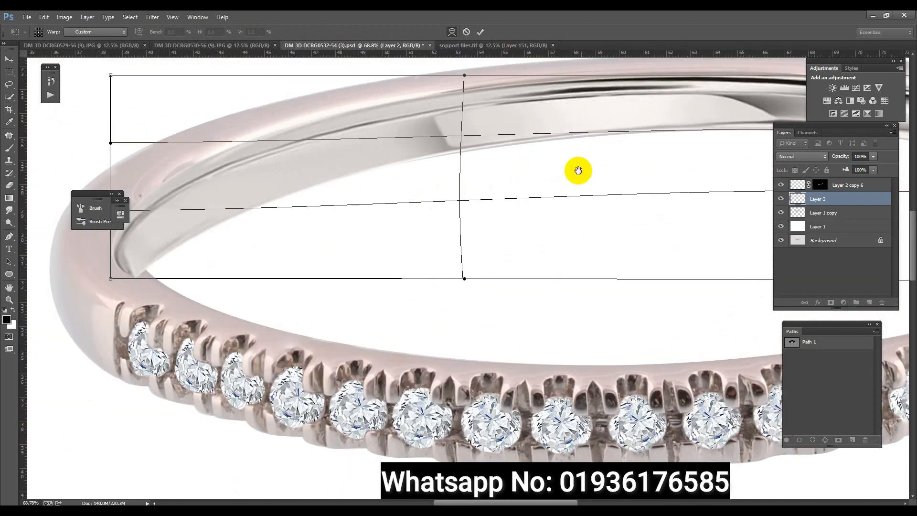
drag(331, 225, 323, 226)
drag(197, 247, 194, 245)
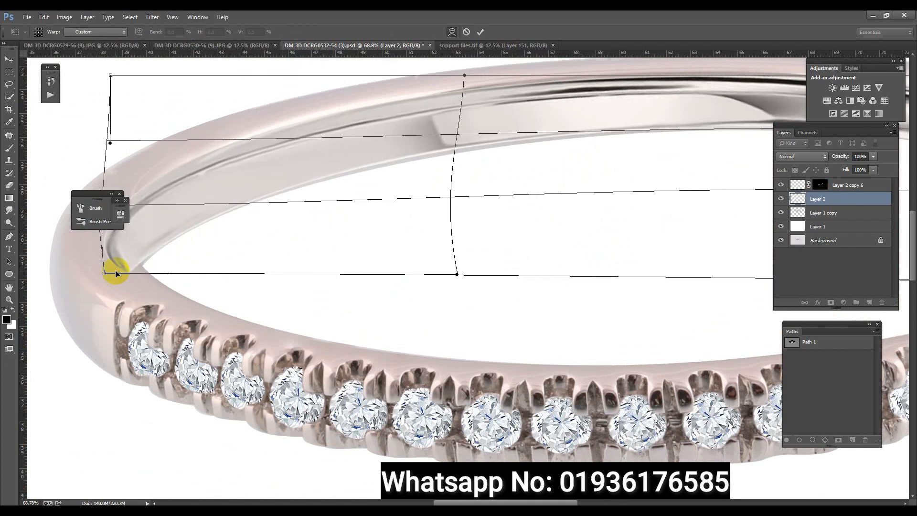
drag(105, 274, 115, 270)
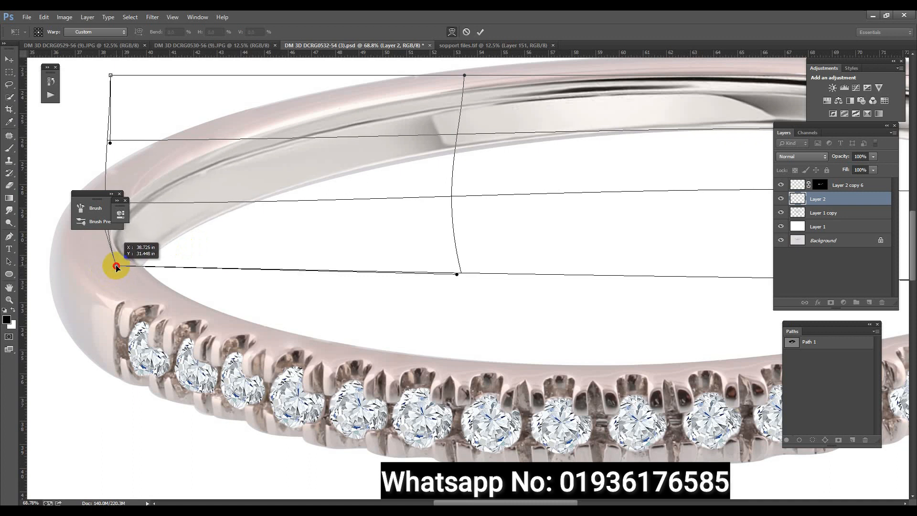
drag(444, 173, 305, 245)
drag(391, 221, 571, 195)
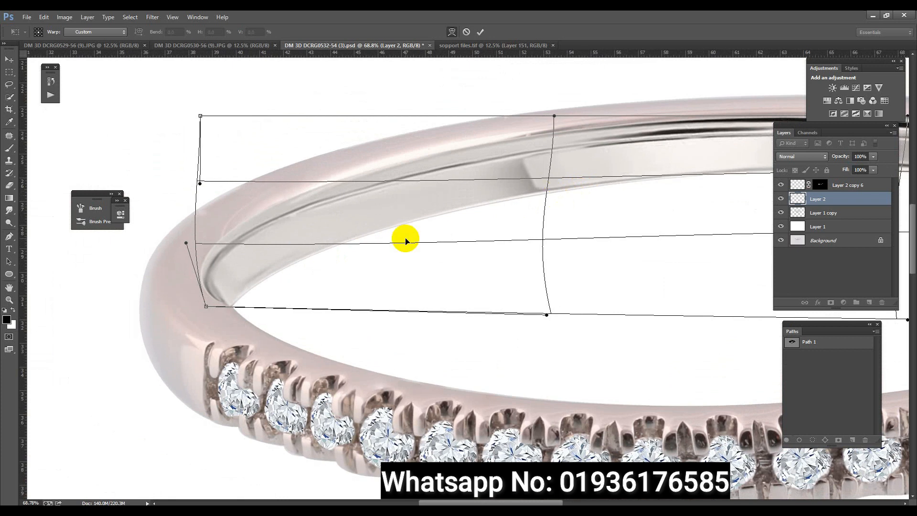
Refine the left-side curve of the warp to match the ring's inner edge and apply the transformation
drag(187, 245, 224, 216)
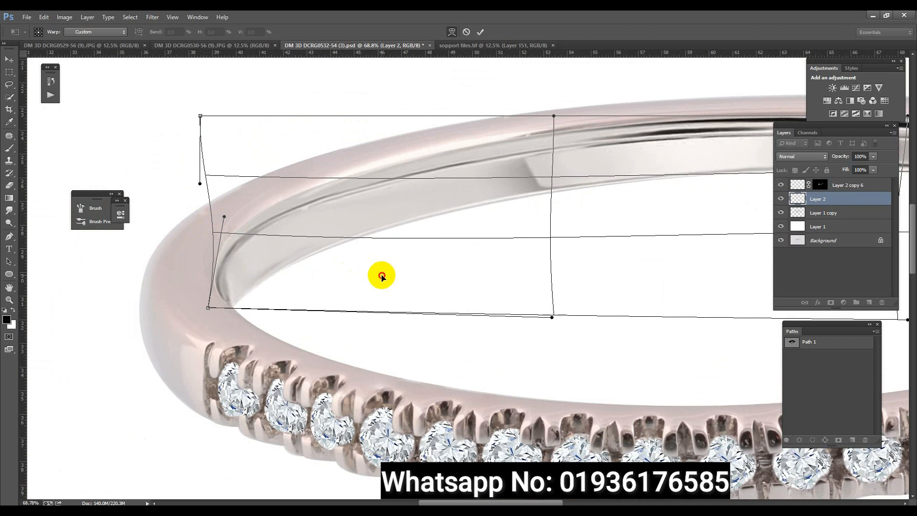
drag(276, 287, 224, 262)
drag(341, 264, 367, 272)
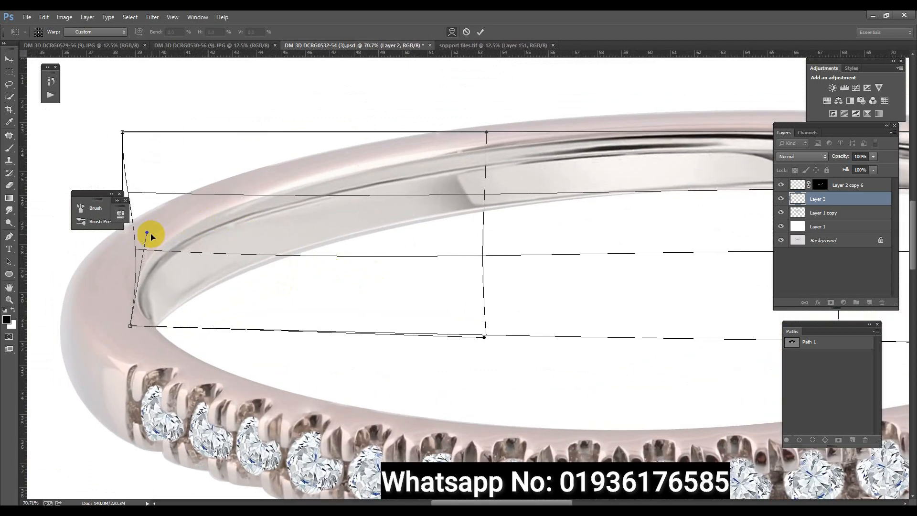
drag(299, 272, 301, 273)
drag(462, 221, 155, 248)
mouse_move(609, 220)
mouse_down()
mouse_move(473, 205)
mouse_move(432, 221)
mouse_up()
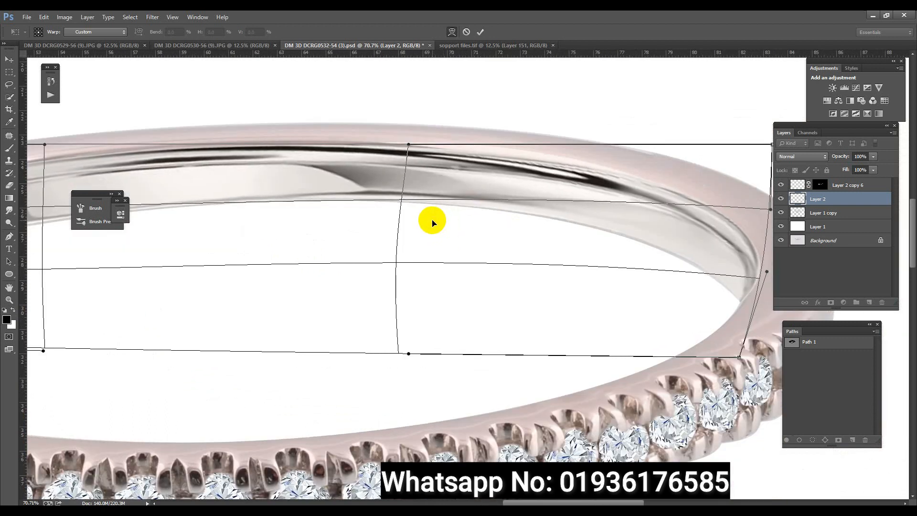
drag(643, 160, 606, 131)
key(Return)
drag(588, 190, 614, 199)
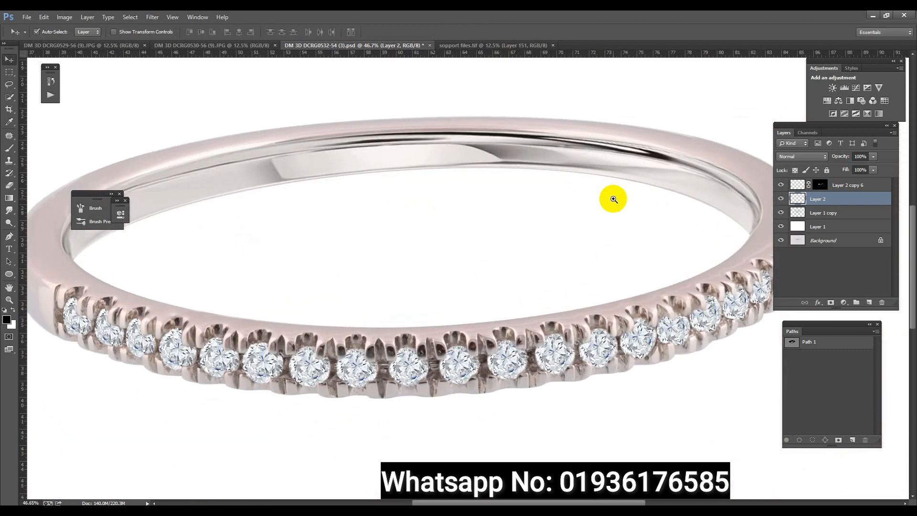
Apply a Camera Raw detail adjustment to the metal piece on Layer 2
key(ctrl+shift+a)
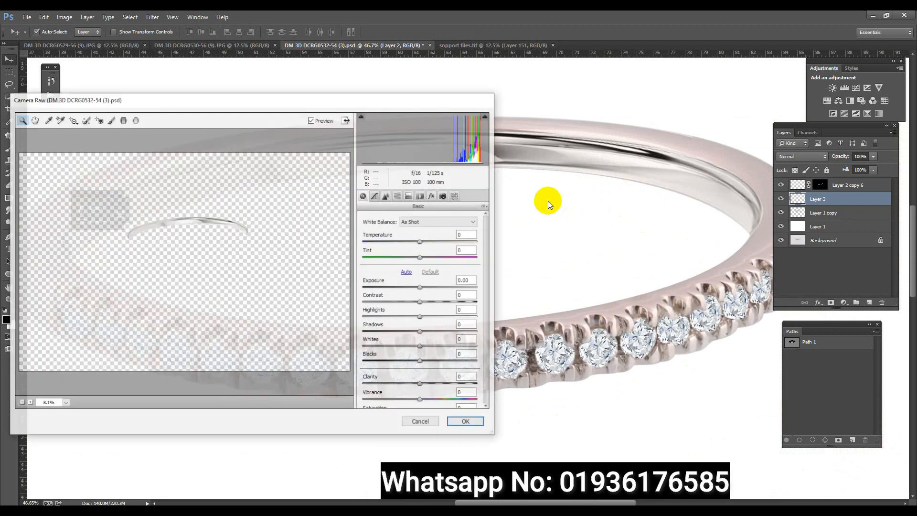
click(386, 196)
drag(420, 313, 356, 330)
click(467, 422)
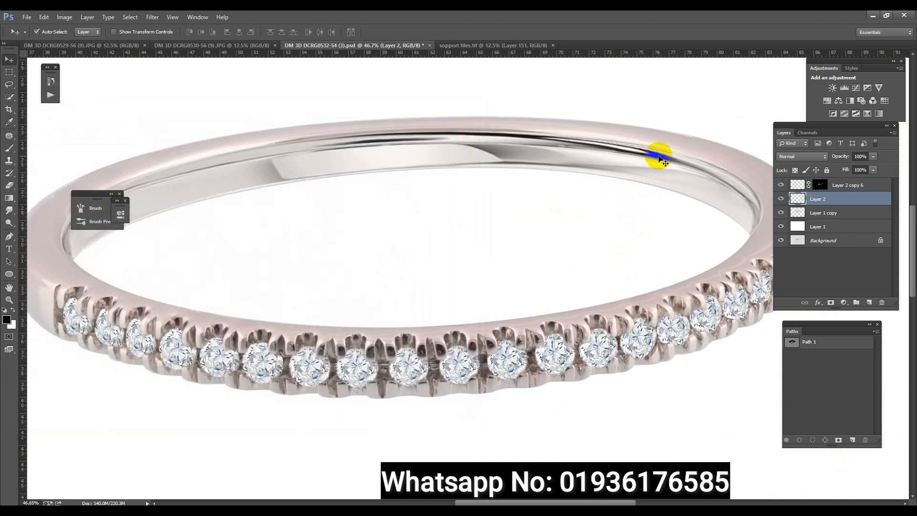
Smudge the reflections along the inner band at 70% strength, keeping the strokes inside a selection of Layer 2's pixels
drag(665, 151, 774, 197)
ctrl+click(800, 200)
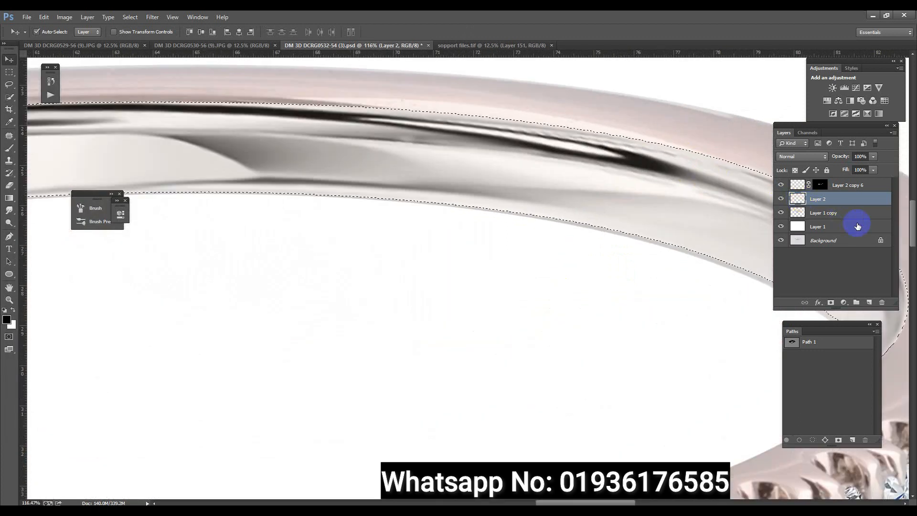
click(9, 211)
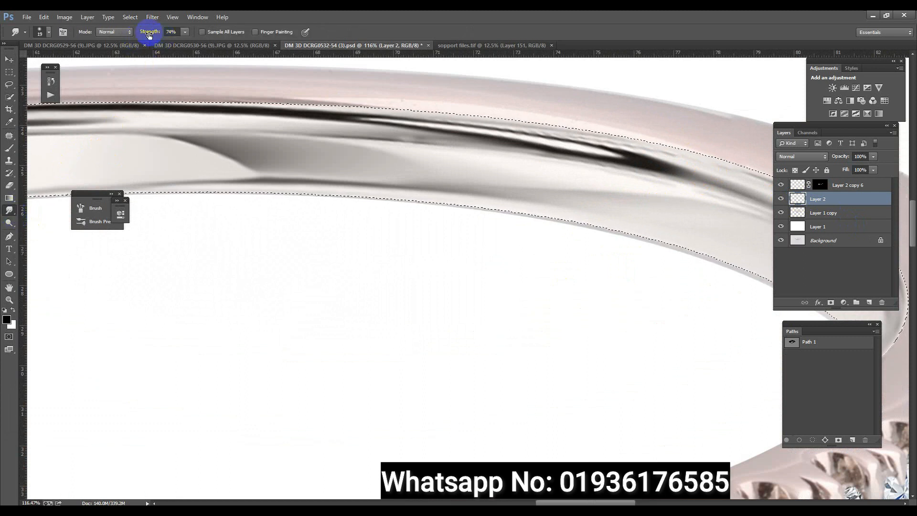
drag(614, 144, 587, 139)
drag(488, 122, 463, 122)
mouse_move(613, 142)
mouse_down()
mouse_move(708, 163)
mouse_move(611, 158)
mouse_move(611, 166)
mouse_move(678, 177)
mouse_move(663, 178)
mouse_move(495, 149)
mouse_up()
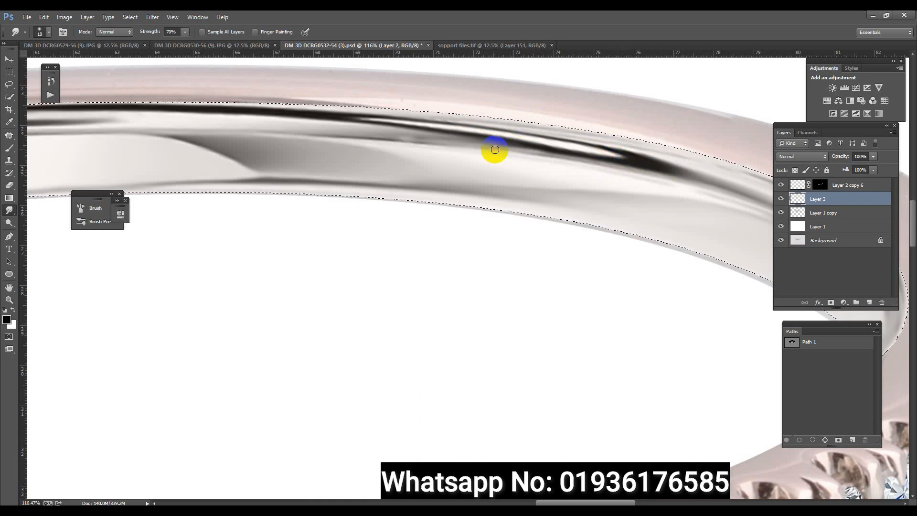
scroll(573, 147, down, 5)
scroll(623, 157, up, 4)
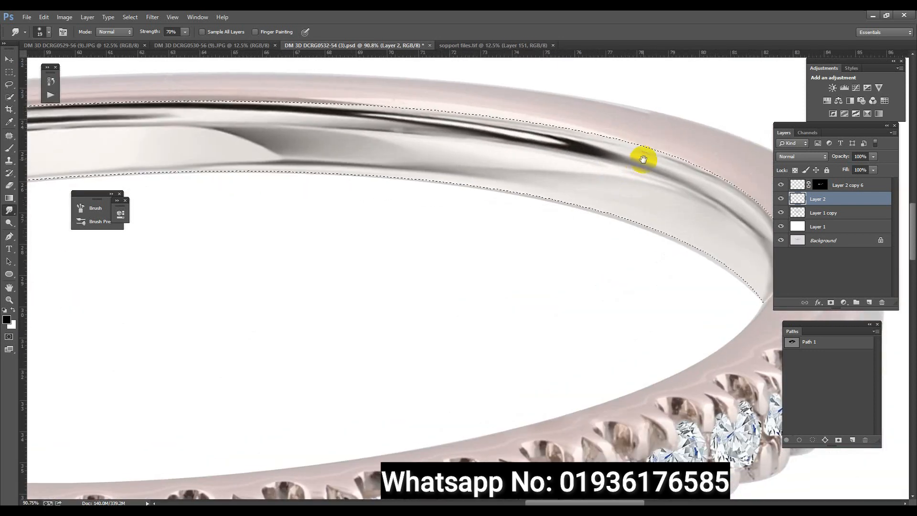
scroll(645, 153, down, 2)
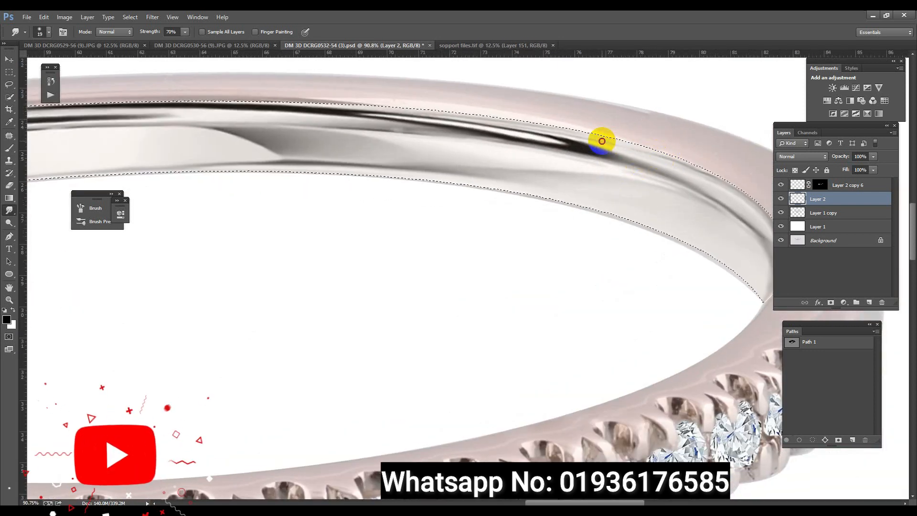
scroll(211, 182, down, 3)
scroll(250, 197, up, 4)
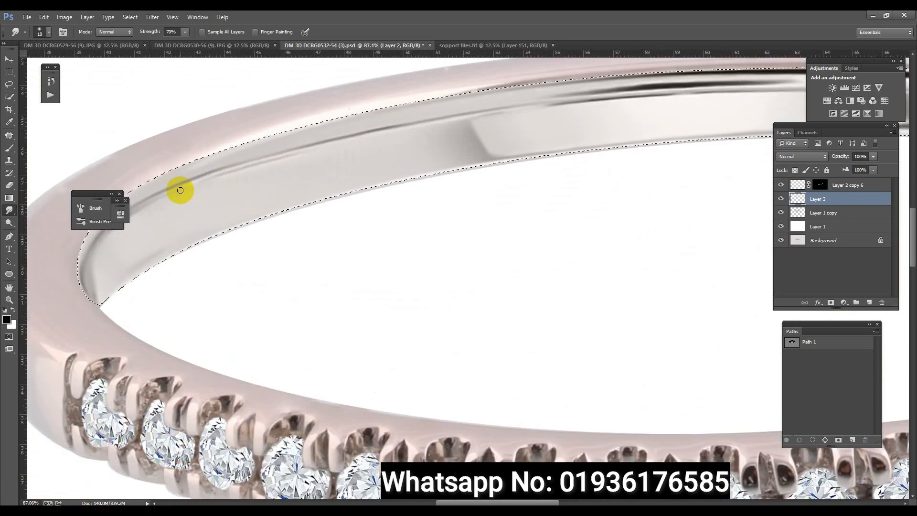
scroll(451, 148, down, 4)
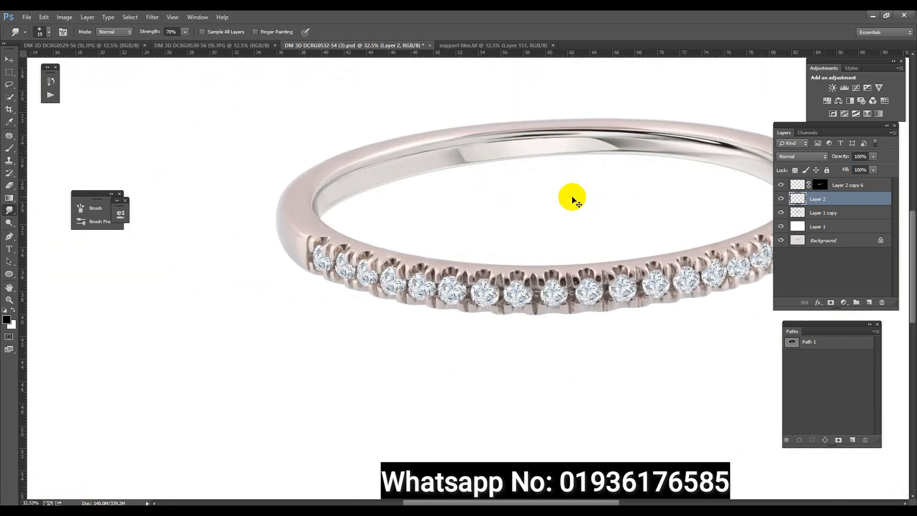
Apply Camera Raw to Layer 1 copy, lifting the dark tones and setting luminance noise reduction to 100 with luminance detail about 12
scroll(596, 226, down, 2)
scroll(516, 222, up, 2)
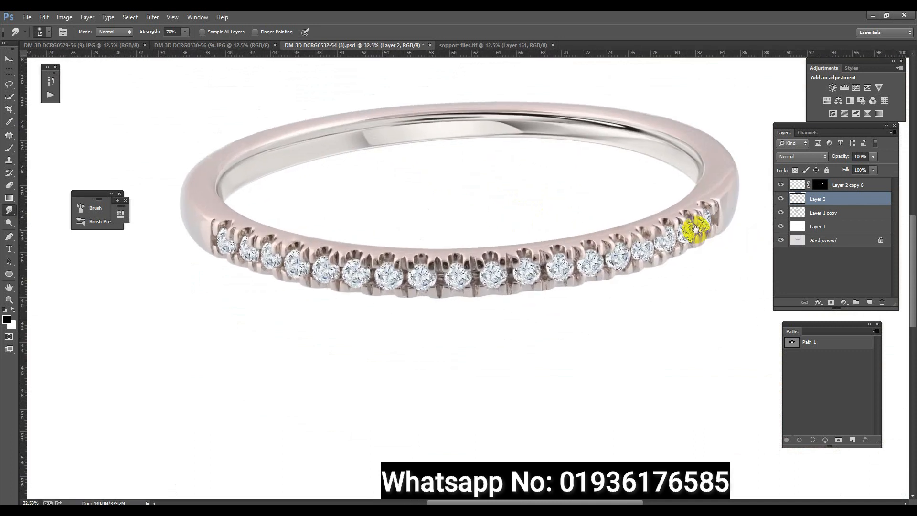
click(828, 214)
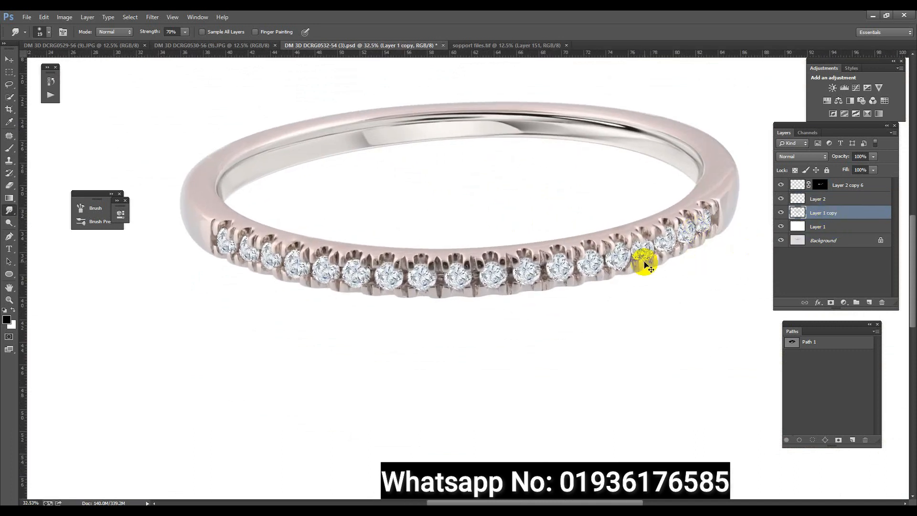
key(ctrl+shift+a)
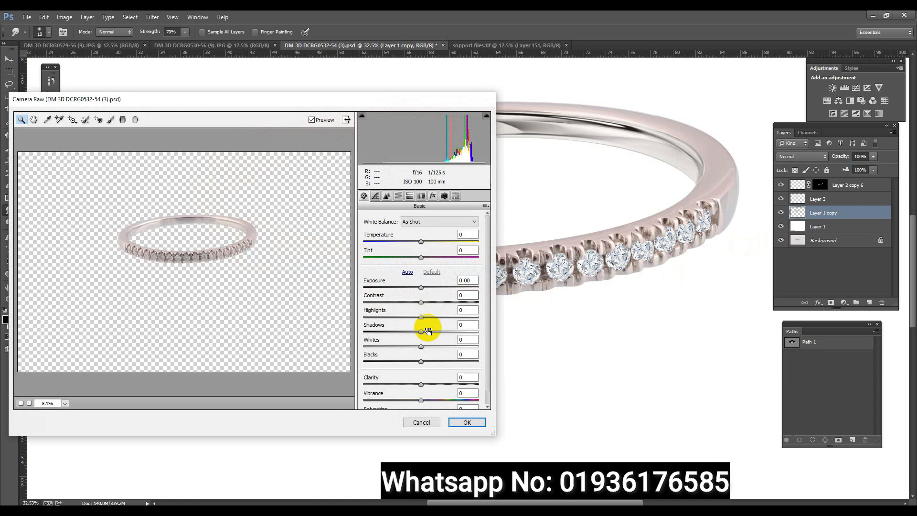
drag(420, 360, 490, 323)
click(386, 196)
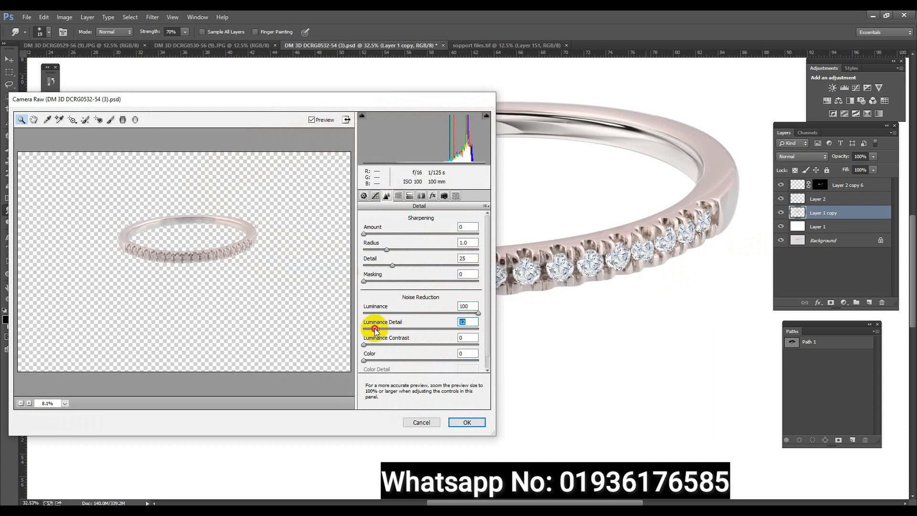
click(467, 423)
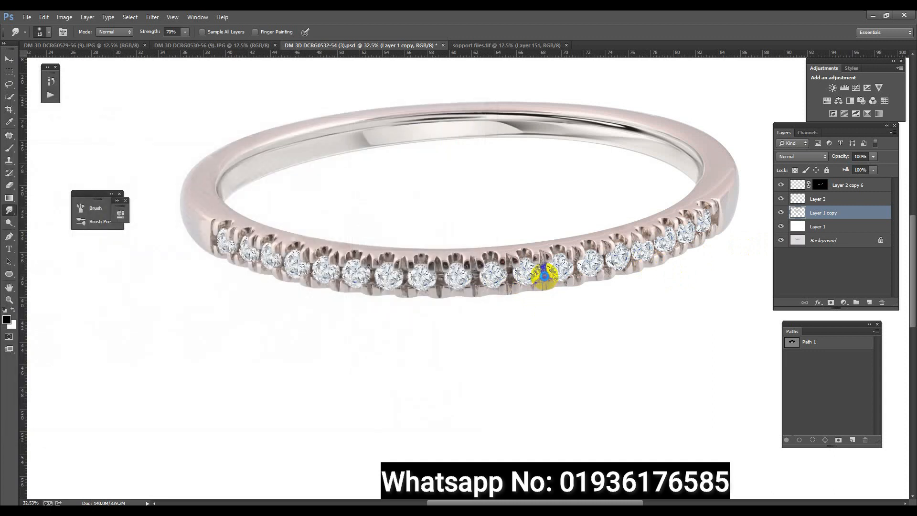
Load the outline of Layer 1 copy as a selection and merge Layer 2 down into Layer 1 copy
mouse_move(546, 280)
mouse_down()
mouse_move(591, 302)
mouse_move(503, 231)
mouse_up()
drag(516, 272, 633, 296)
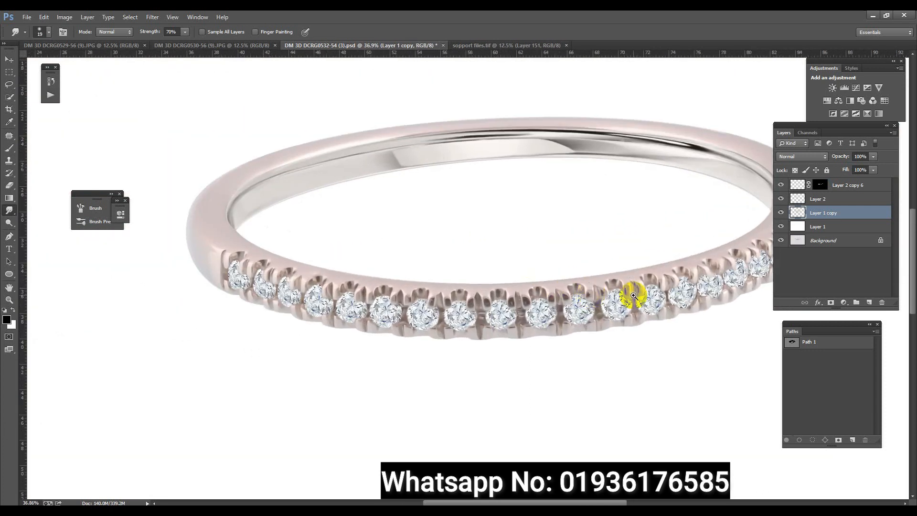
ctrl+click(797, 213)
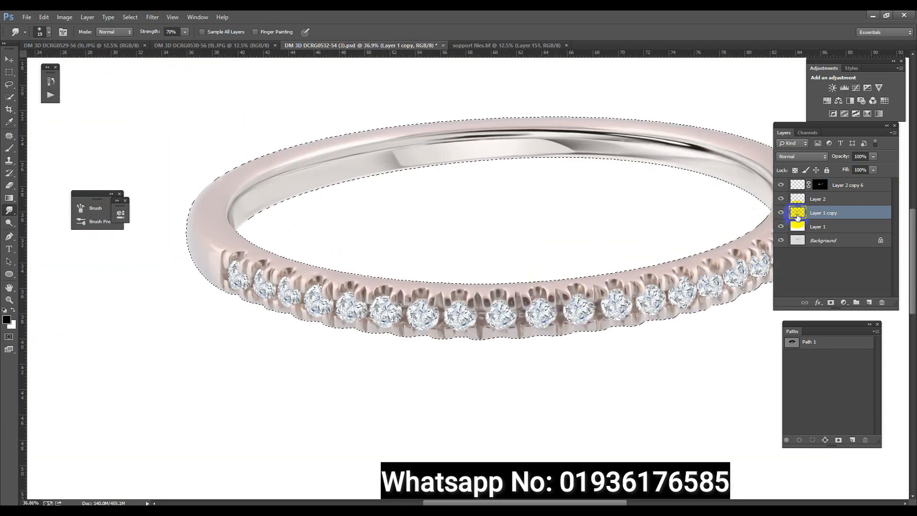
click(819, 203)
key(ctrl+e)
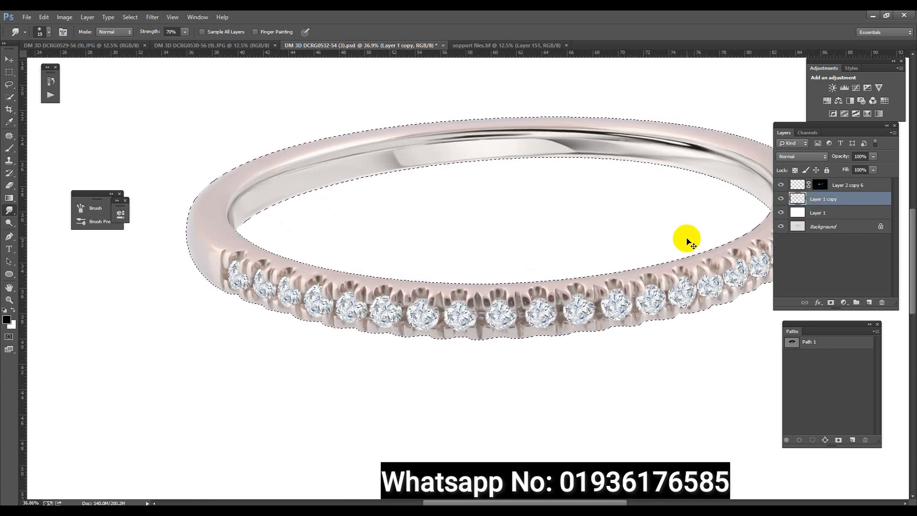
Apply Camera Raw to the merged ring with sharpening, luminance noise reduction 82, blacks +12, shadows +13 and contrast about +28
key(ctrl+shift+a)
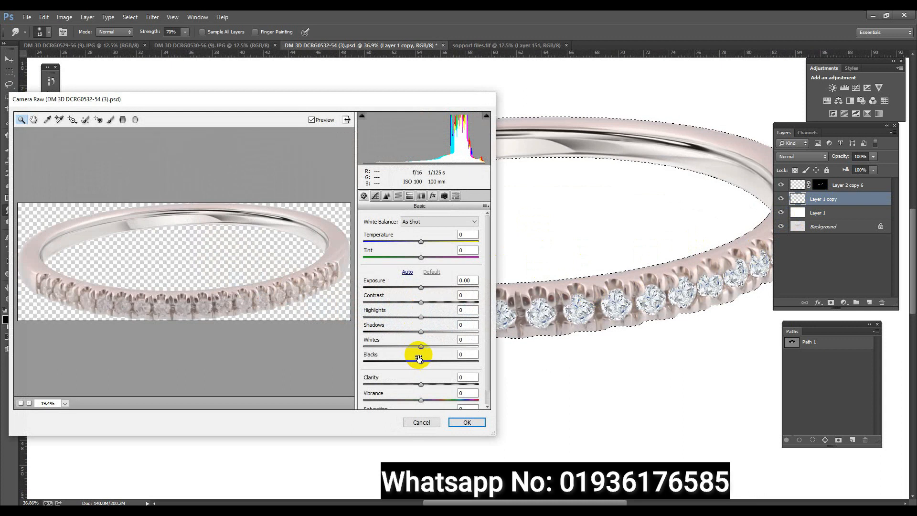
click(387, 196)
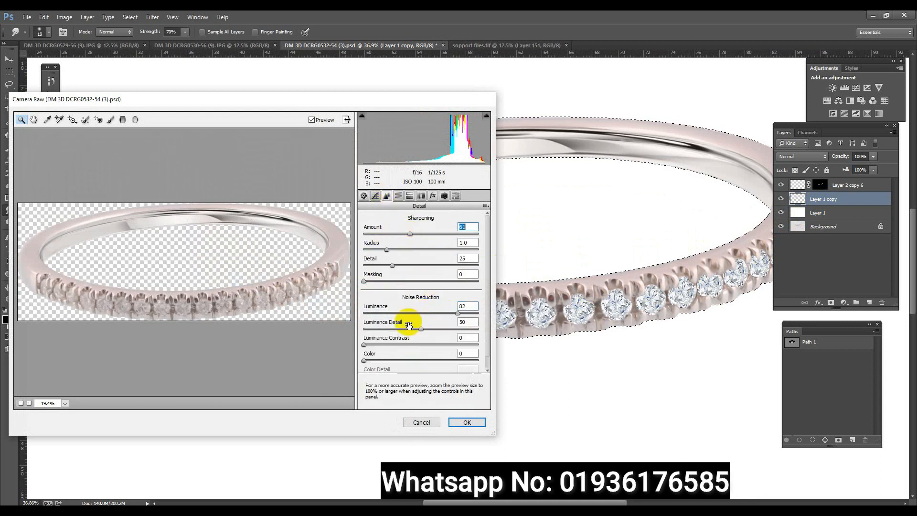
click(363, 195)
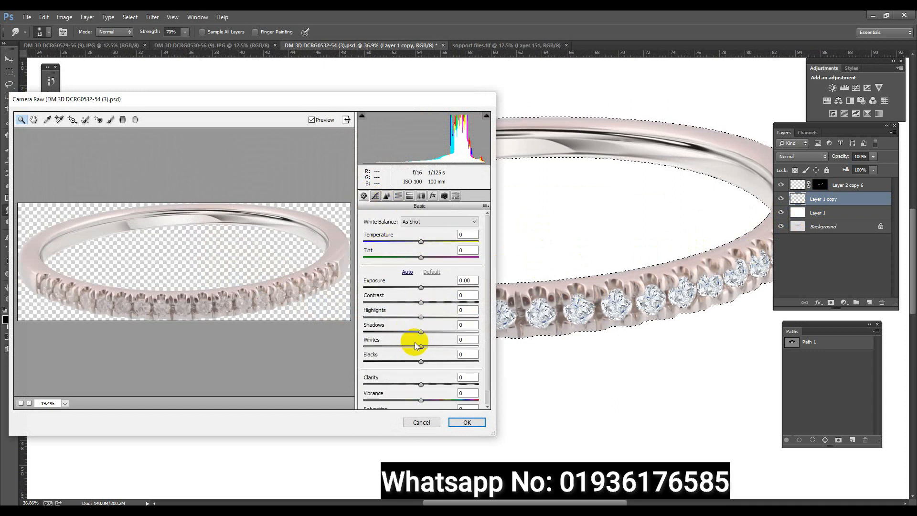
drag(420, 362, 437, 303)
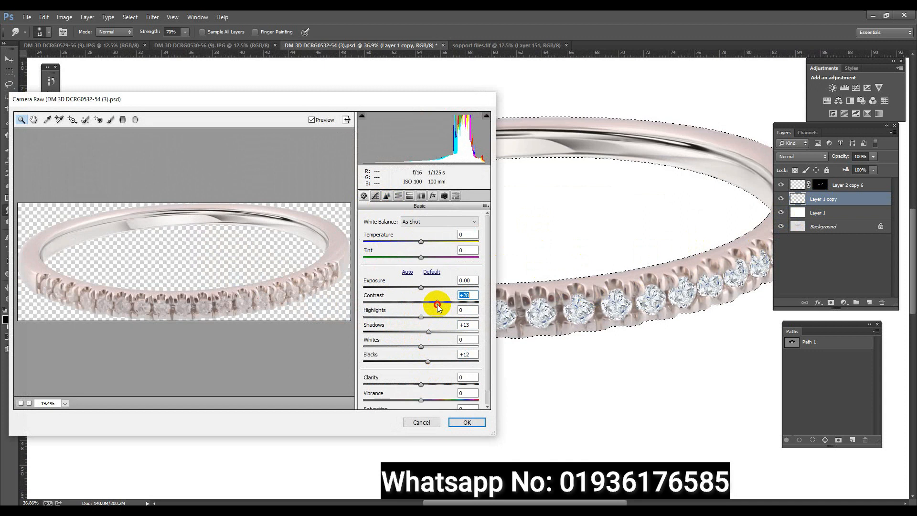
click(467, 422)
Add a new layer above the merged ring and sample a light silver-grey as foreground colour from the sopport files.tif document
drag(514, 317, 483, 297)
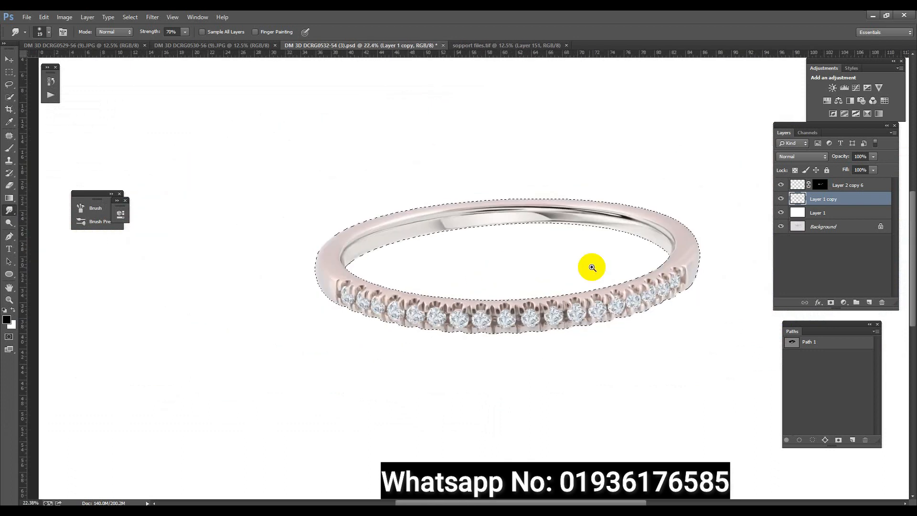
click(592, 268)
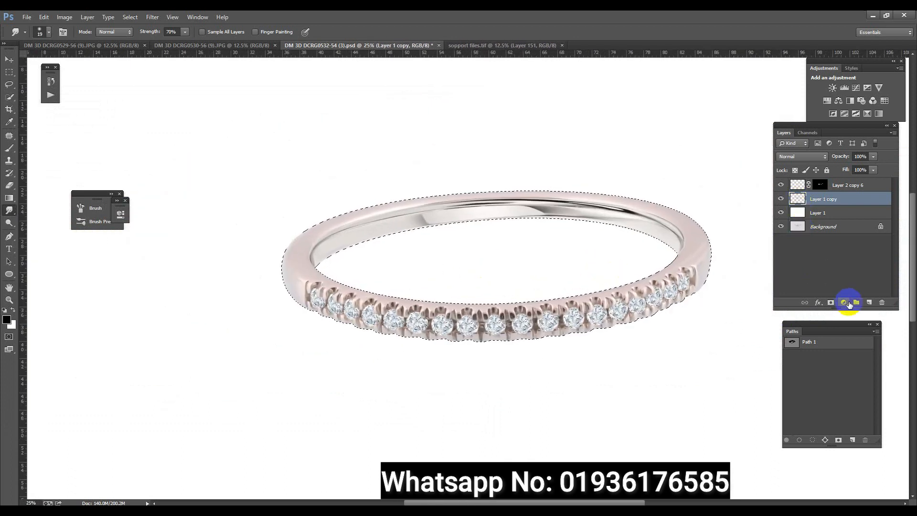
click(870, 302)
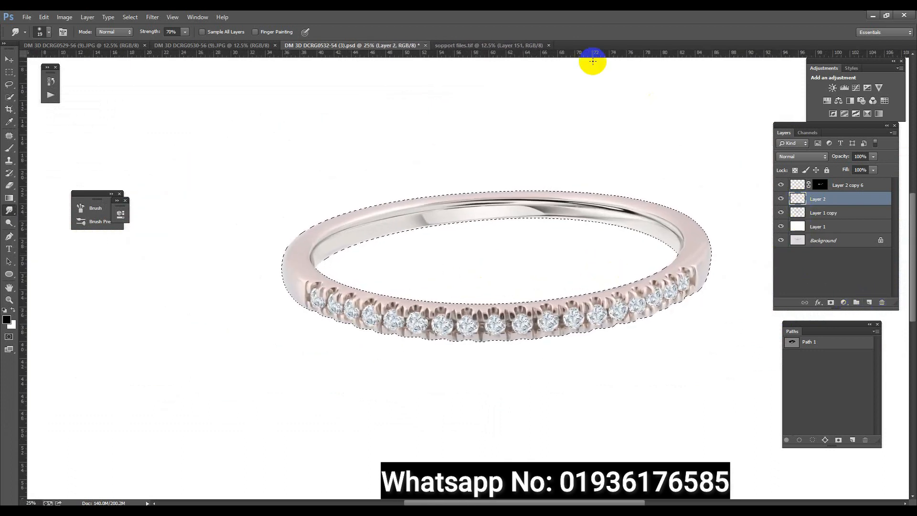
click(462, 46)
click(9, 139)
drag(10, 149, 43, 148)
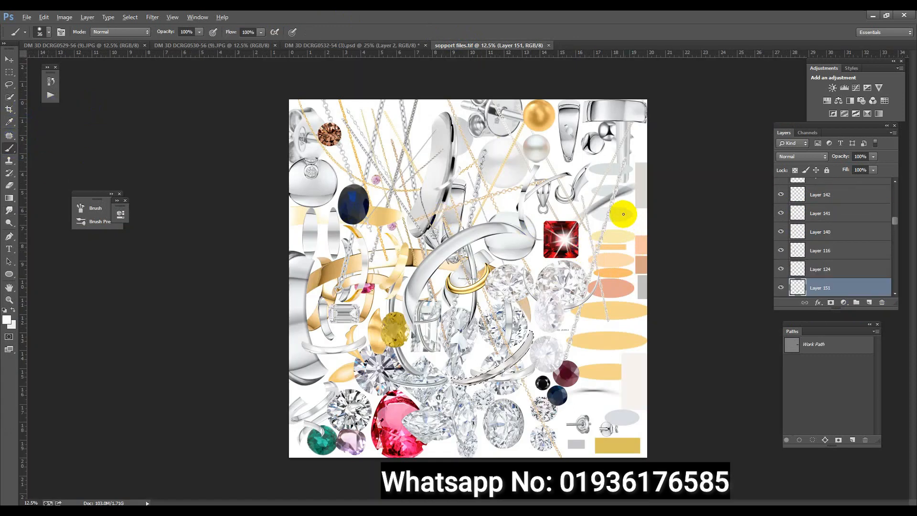
click(390, 44)
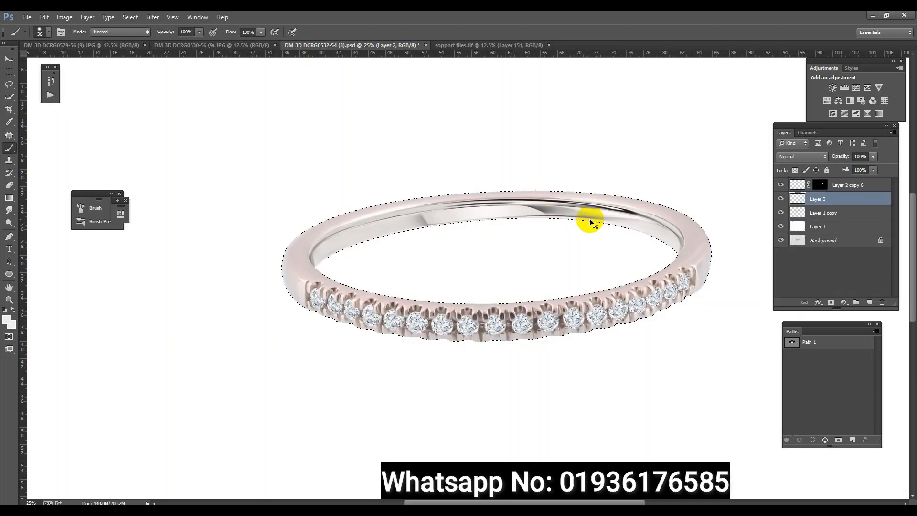
Fill the ring selection with the silver-grey, set the fill layer to Color blending, and merge it into Layer 1 copy
key(alt+BackSpace)
click(802, 156)
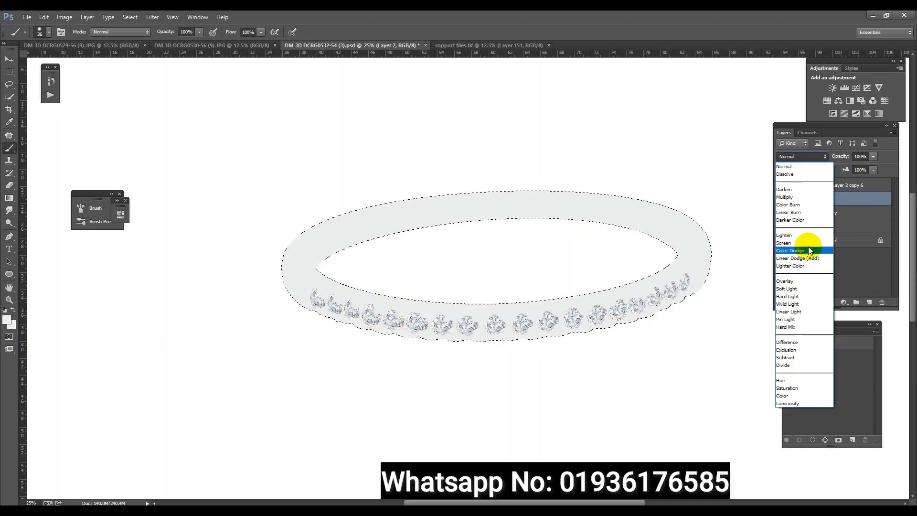
click(798, 404)
scroll(594, 311, up, 3)
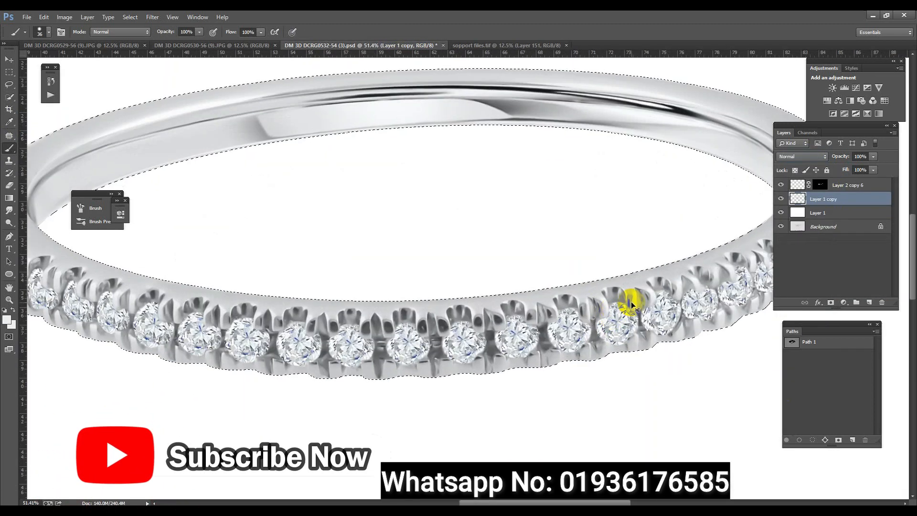
Apply Camera Raw to the silver ring with blacks +42, shadows +14 and contrast +19, plus a Detail adjustment
drag(534, 318, 526, 244)
drag(541, 296, 598, 331)
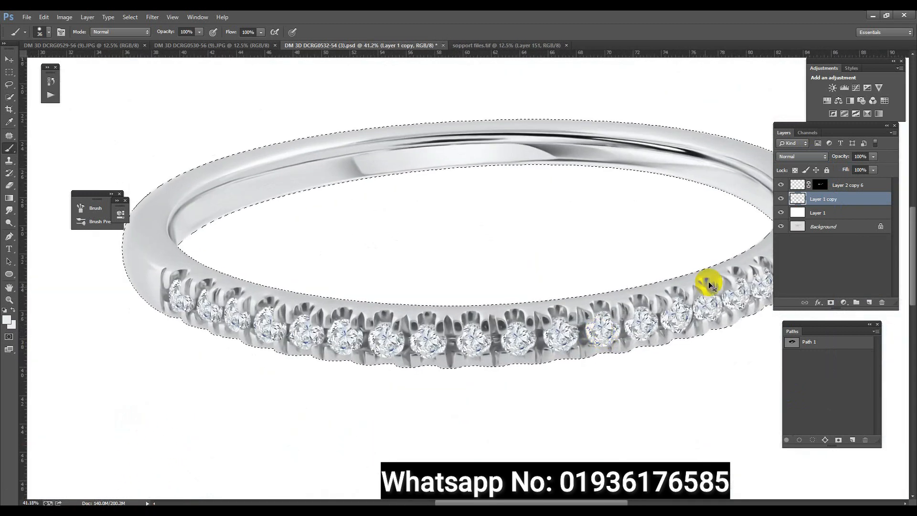
key(ctrl+shift+a)
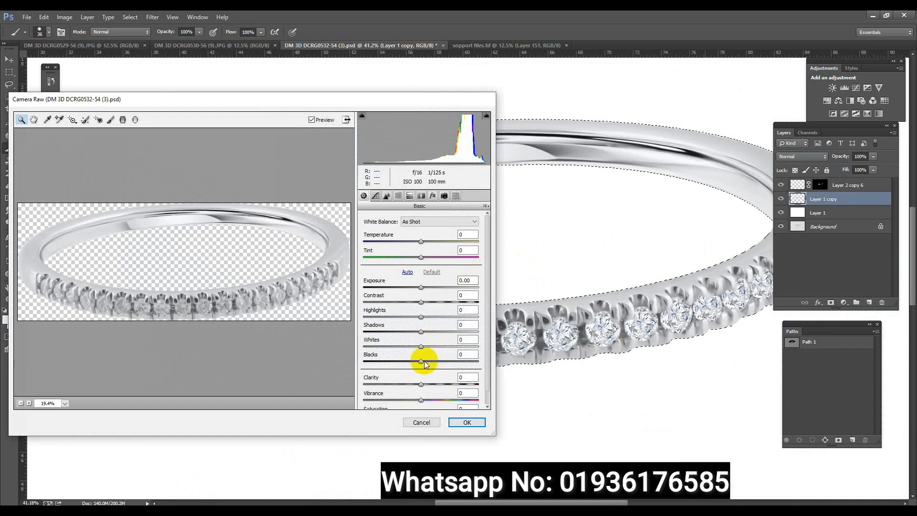
drag(423, 330, 431, 302)
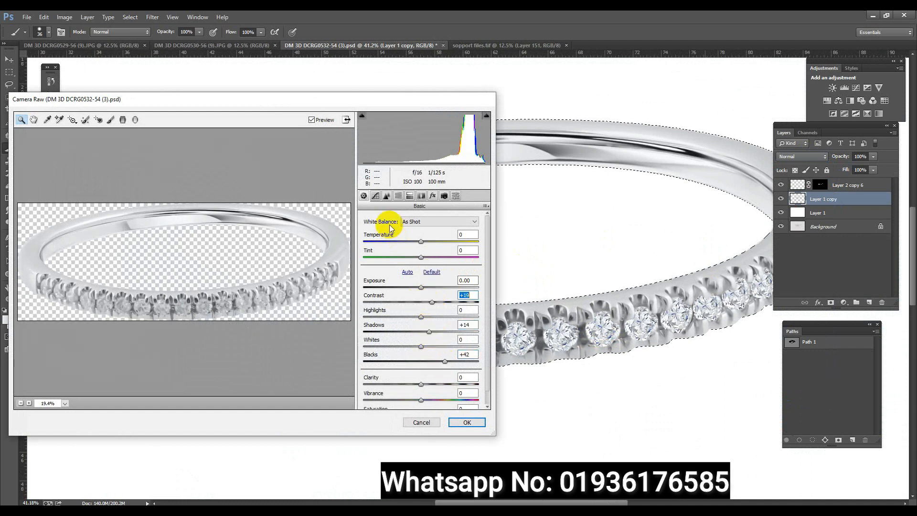
click(388, 196)
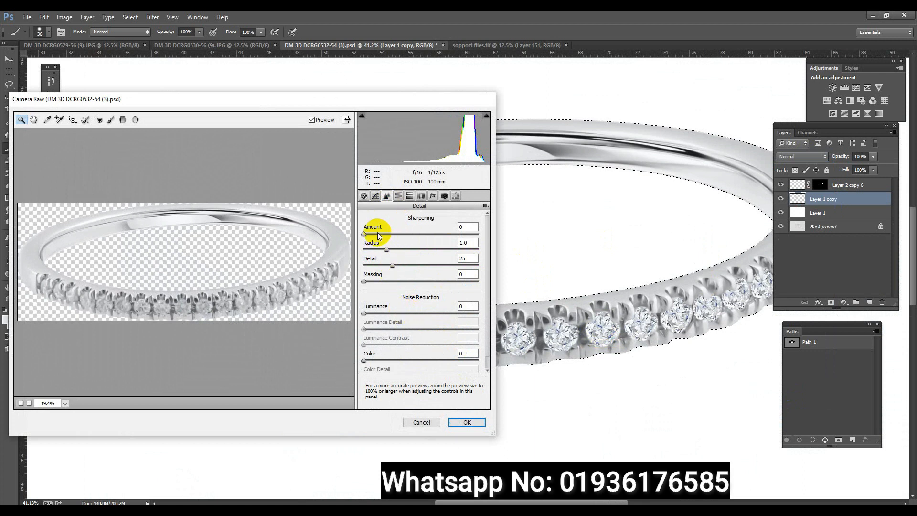
click(467, 422)
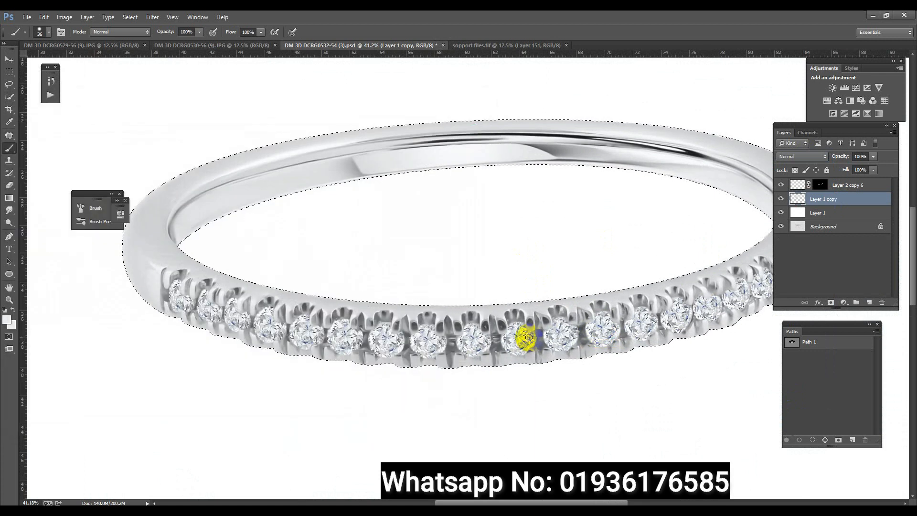
Add a Selective Color adjustment masked to the ring's outline and reduce the black amount in the Whites
drag(480, 337, 464, 279)
drag(541, 336, 580, 358)
ctrl+click(798, 200)
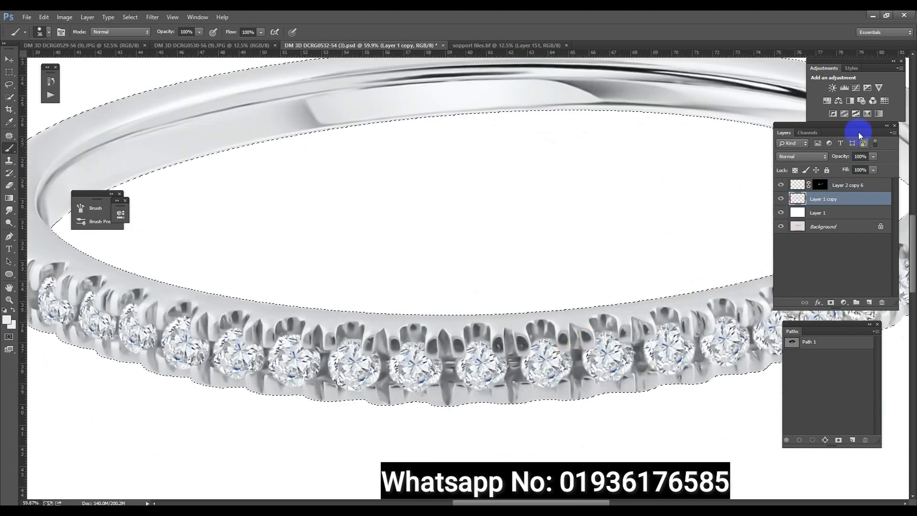
click(865, 114)
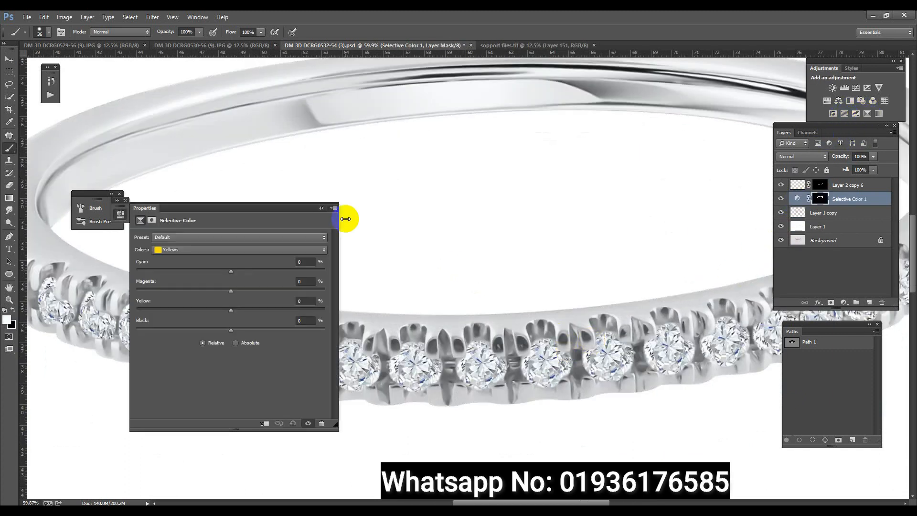
click(228, 253)
click(182, 306)
drag(224, 328, 215, 328)
Reduce the black amount in the Selective Color adjustment's Neutrals to about -12%
click(233, 250)
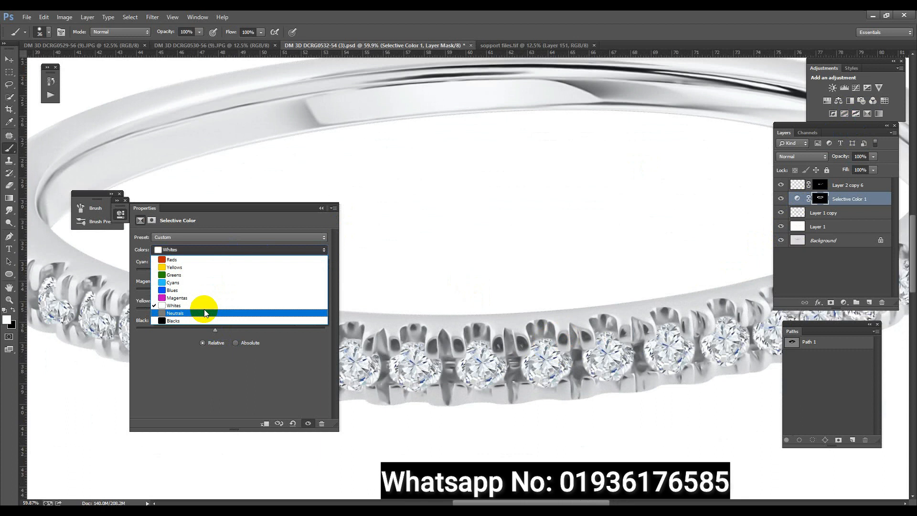
click(205, 310)
drag(232, 329, 228, 330)
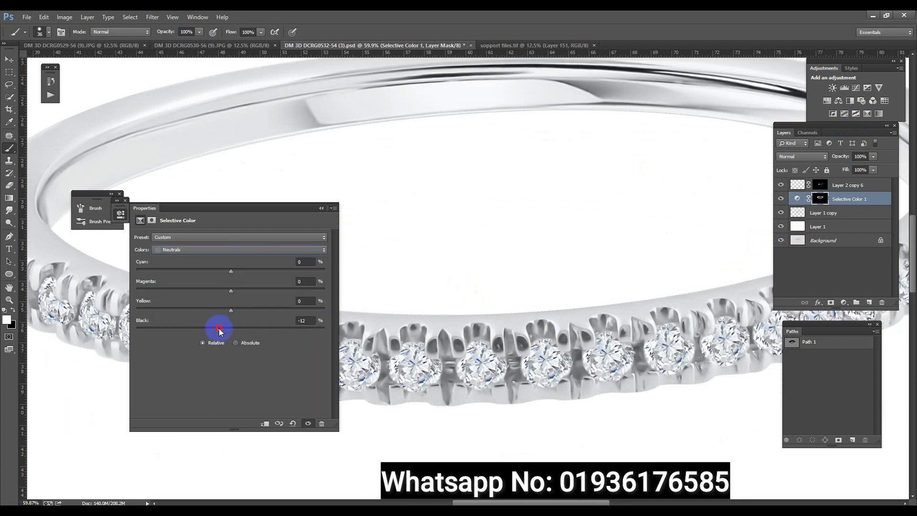
Check the whole ring with the Selective Color adjustment toggled, and add a vector mask to that adjustment
click(321, 208)
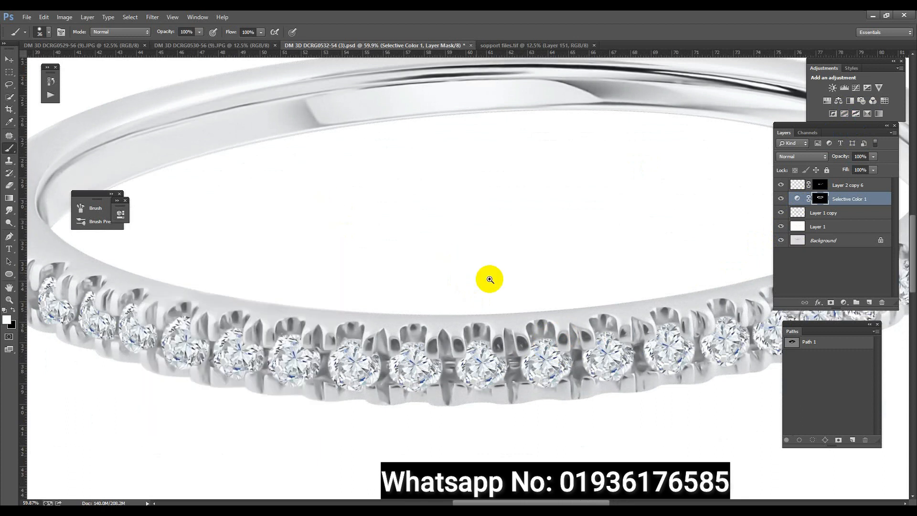
scroll(487, 279, down, 3)
scroll(524, 260, up, 1)
click(781, 199)
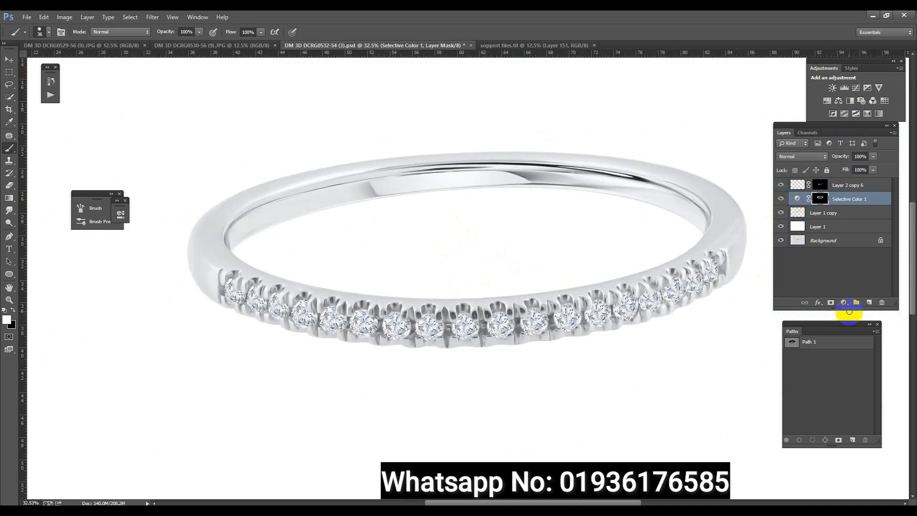
click(831, 303)
Paint the upper band out of the Selective Color mask with a black brush of about 731 px, and merge the adjustment into Layer 1 copy
right_click(10, 150)
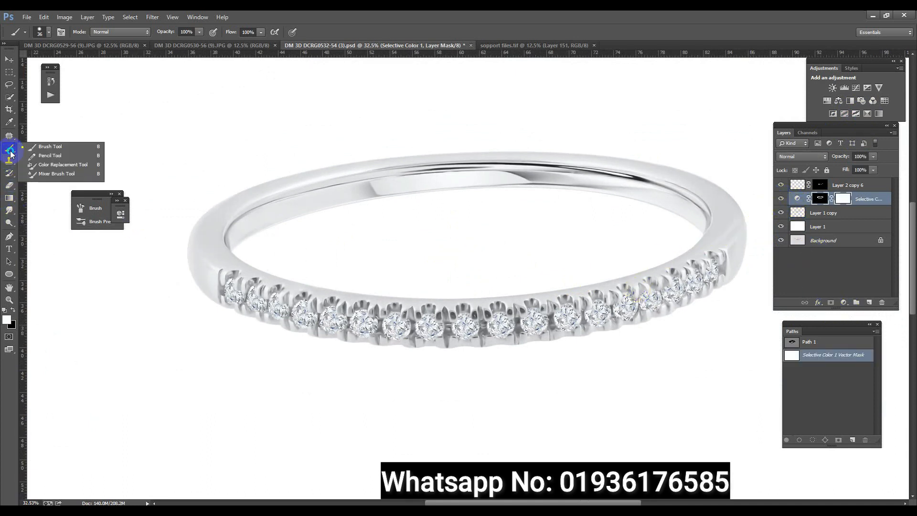
click(44, 145)
drag(290, 212, 317, 224)
key(x)
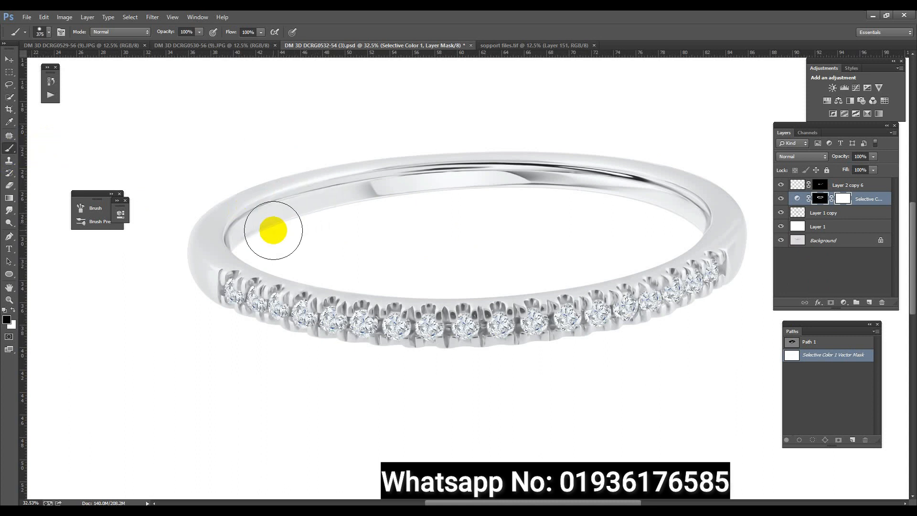
drag(308, 191, 339, 200)
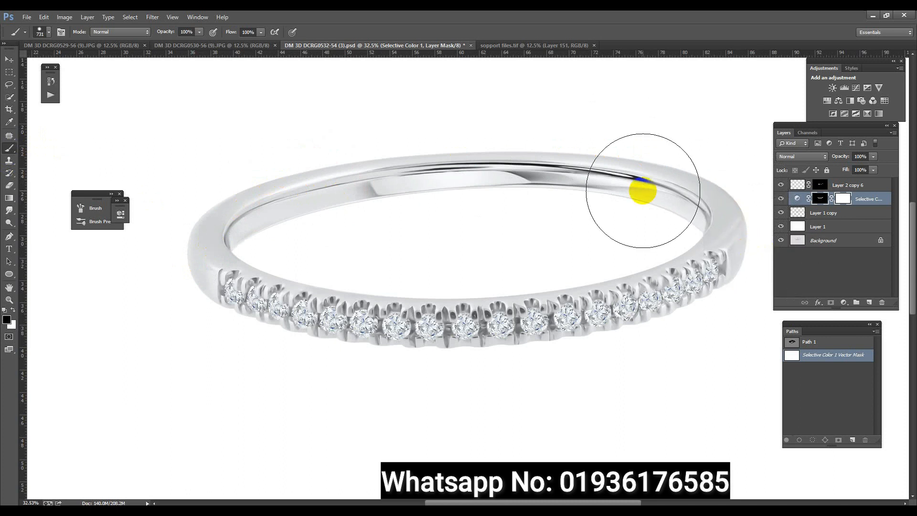
right_click(598, 203)
key(Return)
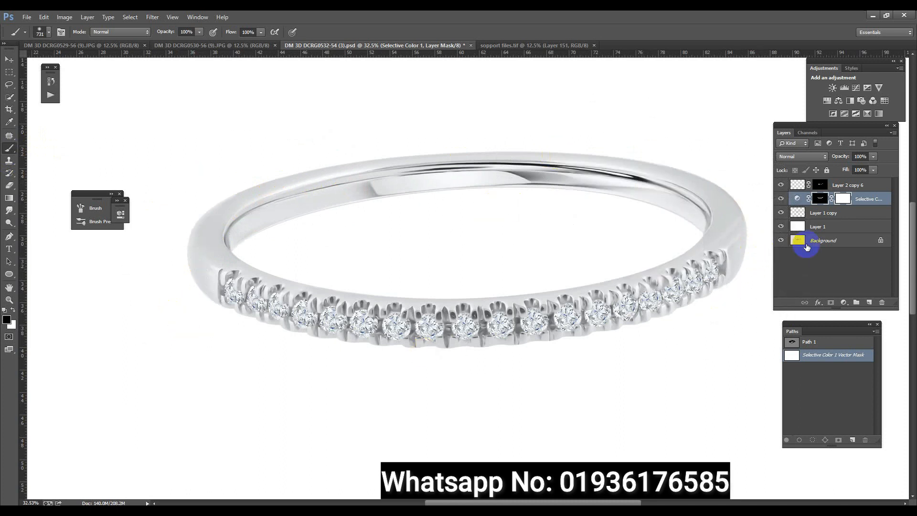
key(Delete)
Add a Levels adjustment limited to the ring with black input level 9, and merge it into Layer 1 copy
click(844, 88)
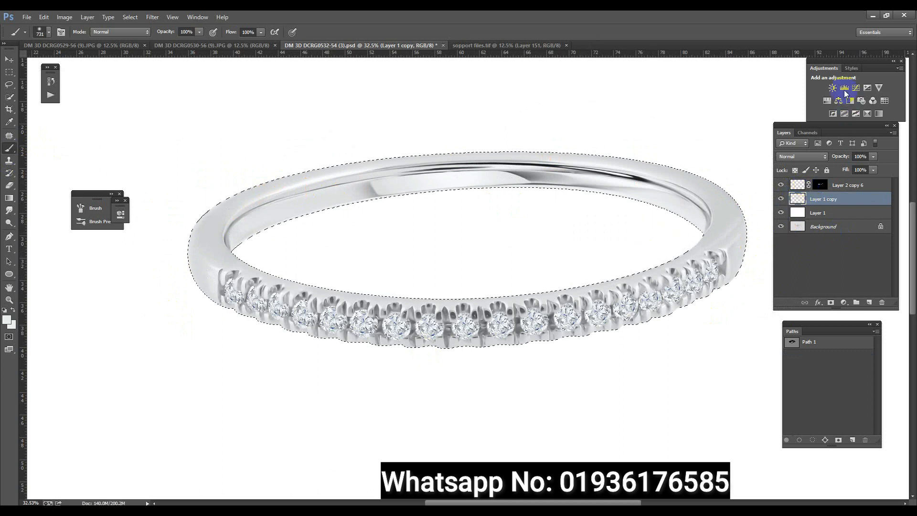
drag(177, 311, 181, 310)
click(229, 315)
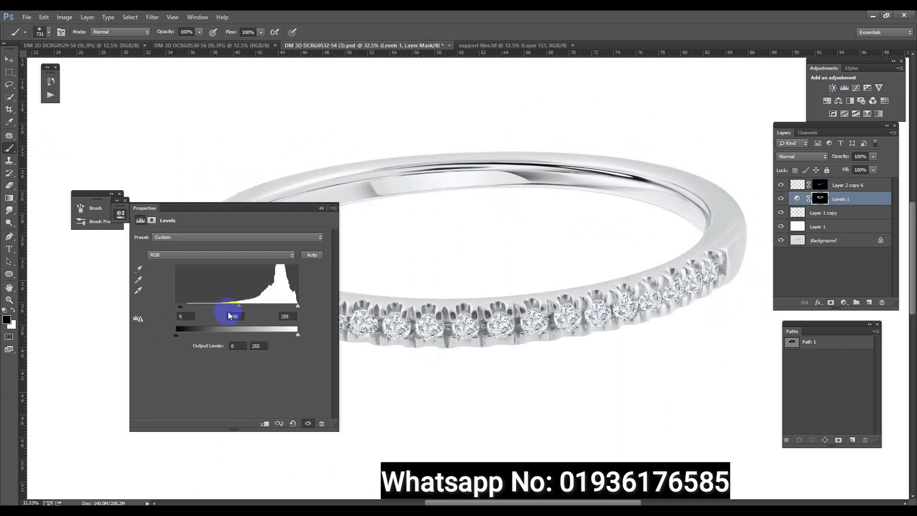
click(321, 210)
scroll(528, 236, down, 3)
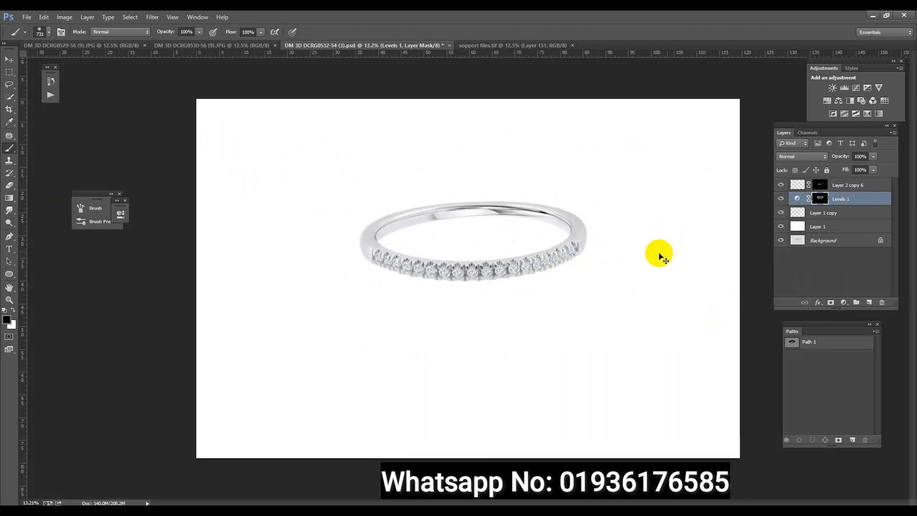
key(Delete)
Crop the canvas to a square 2000 by 2000 ratio with the ring placed near the centre
click(9, 110)
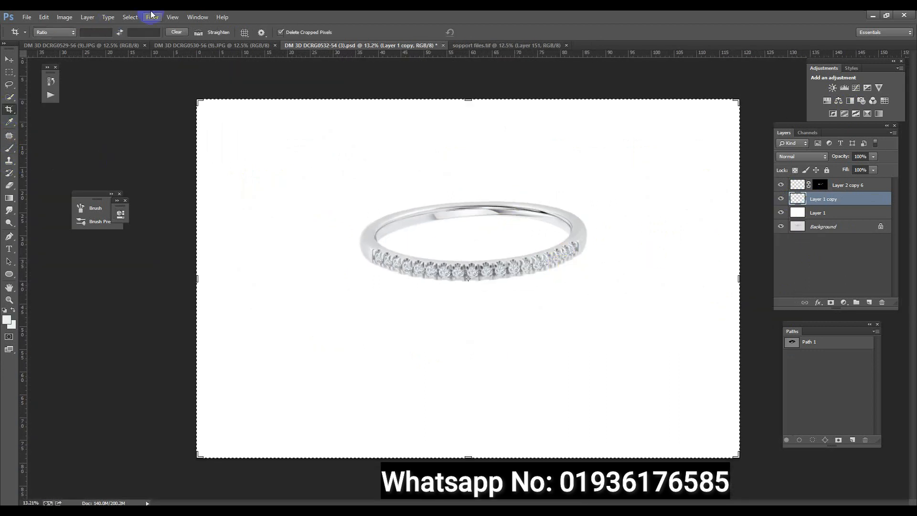
text(2000)
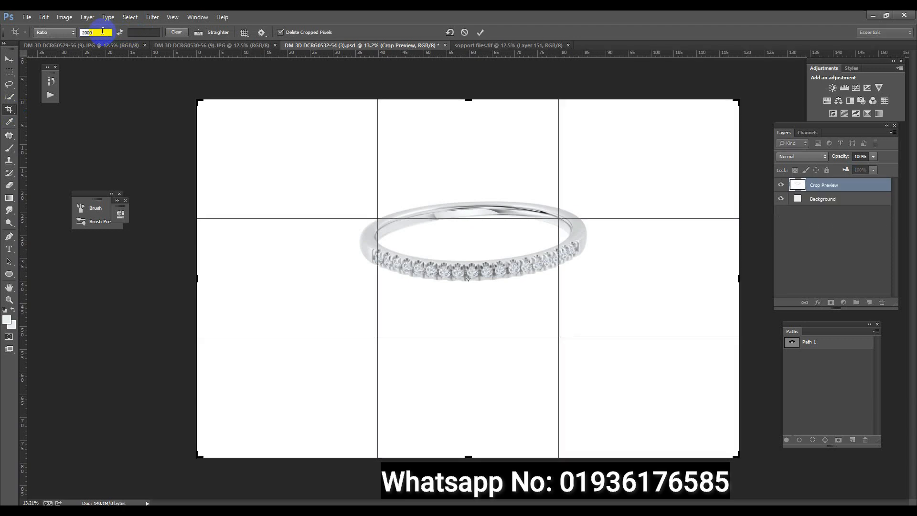
key(Tab)
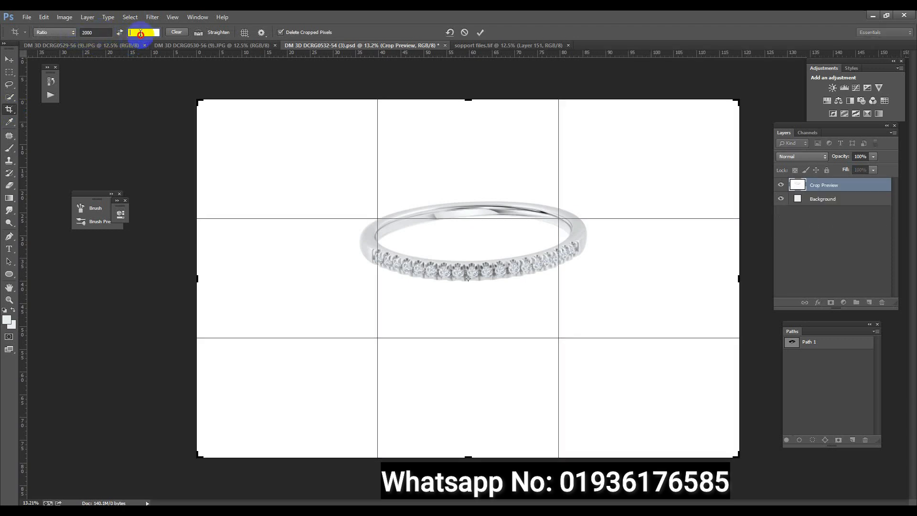
click(141, 33)
text(2000)
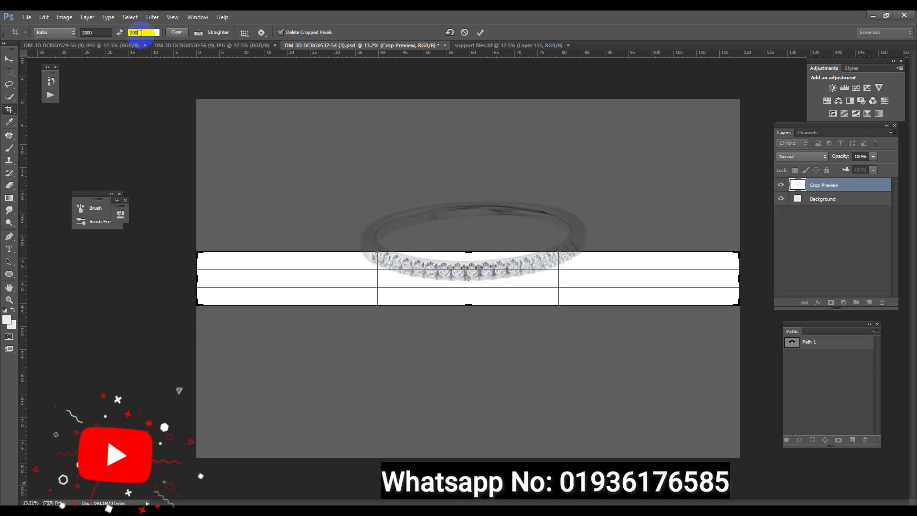
drag(502, 263, 497, 297)
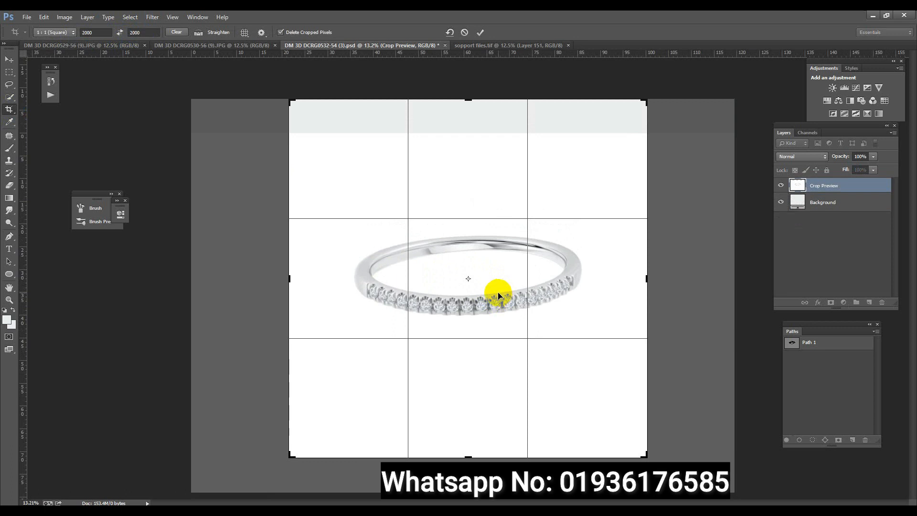
key(Return)
Fill Layer 1 with white so it covers the whole cropped canvas, and save the document
click(835, 224)
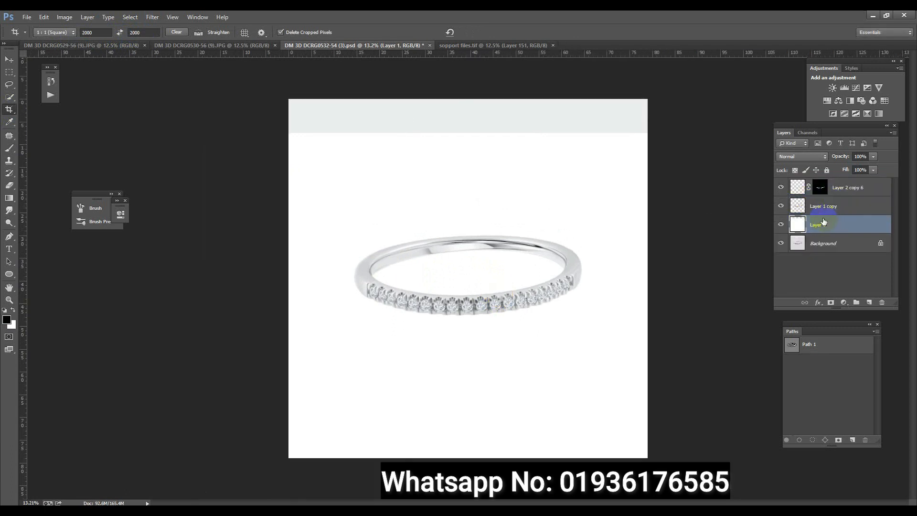
key(ctrl+s)
drag(536, 270, 562, 277)
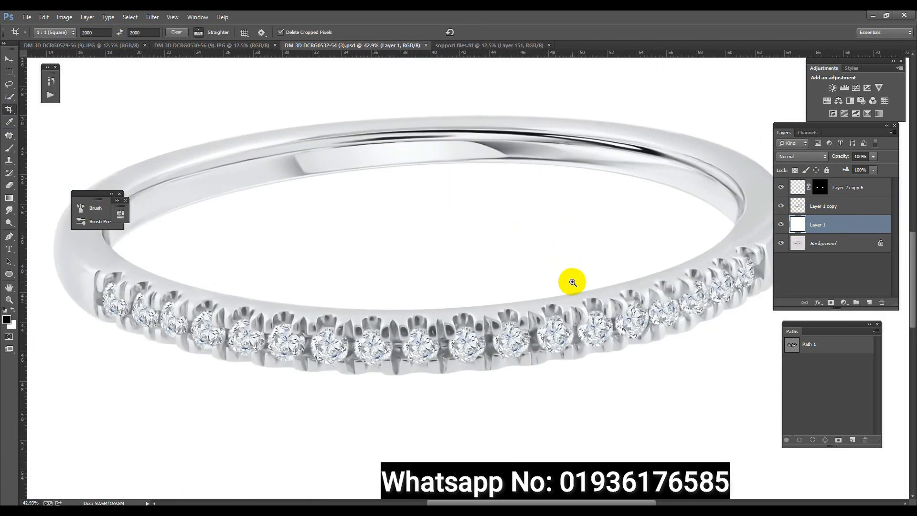
Apply Camera Raw to Layer 1 copy with slight Clarity and a sharpening amount of 34, and save the document
key(ctrl+shift+a)
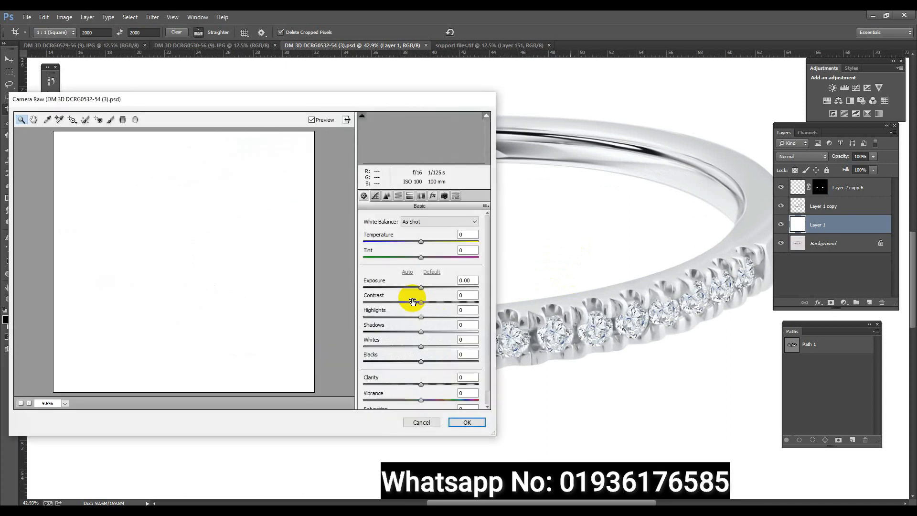
click(432, 420)
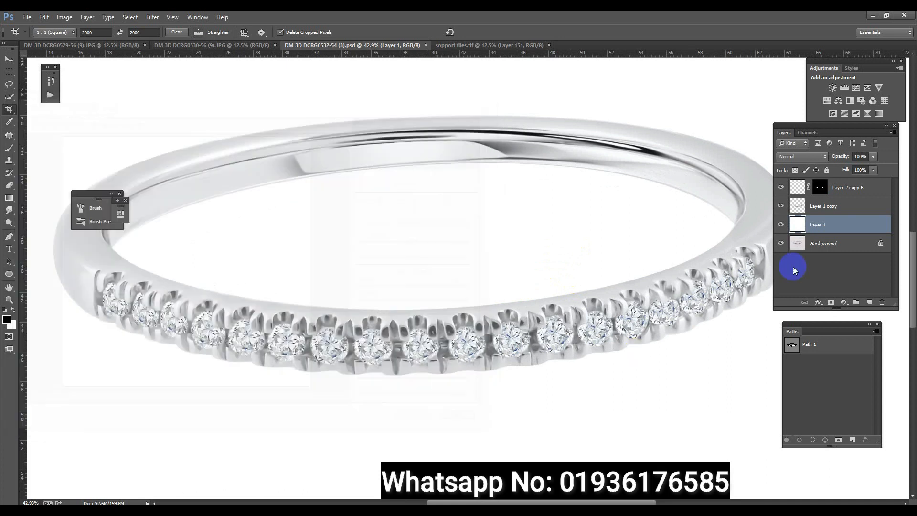
click(822, 205)
key(ctrl+shift+a)
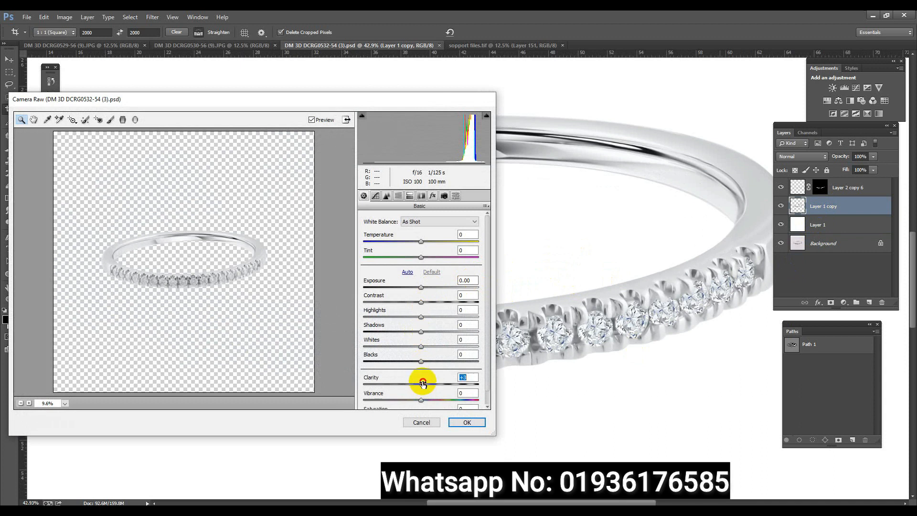
click(387, 196)
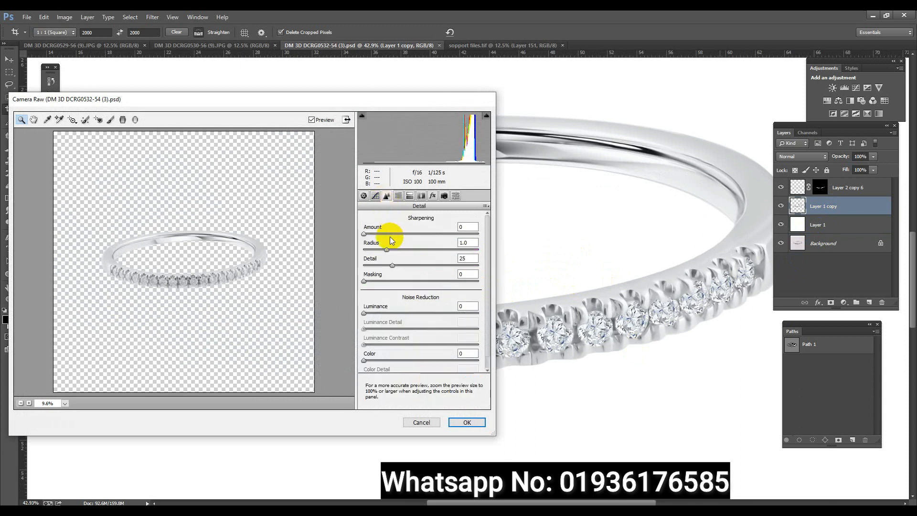
click(390, 234)
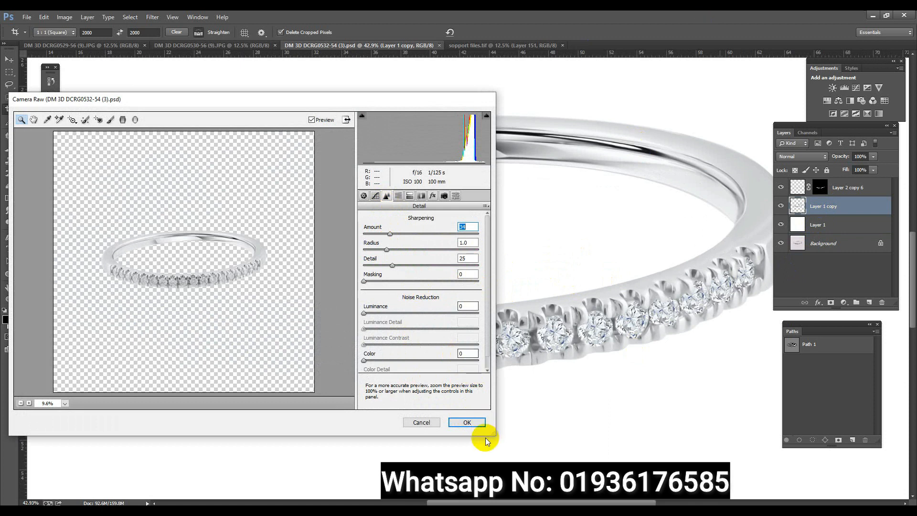
click(468, 423)
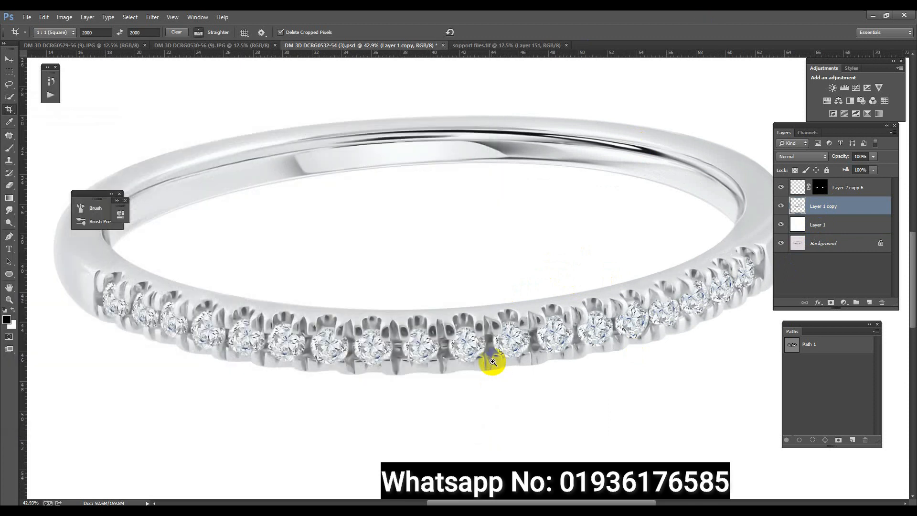
drag(493, 362, 530, 371)
drag(586, 347, 554, 318)
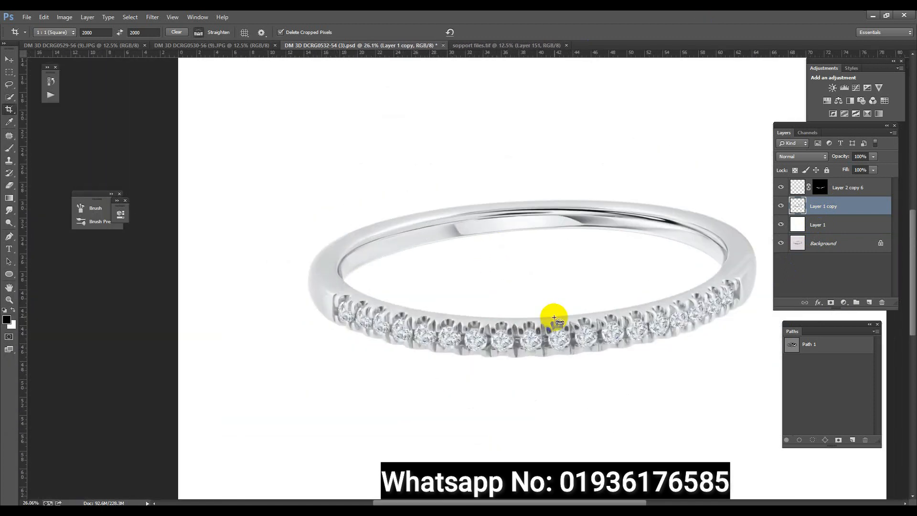
key(ctrl+s)
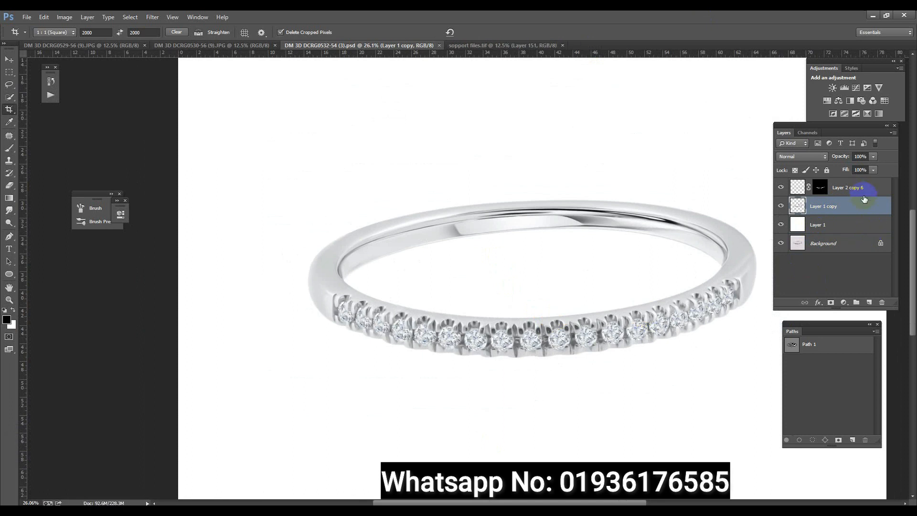
Duplicate Layer 1 copy and shift the lower of the two ring layers slightly downwards
key(ctrl+j)
click(848, 223)
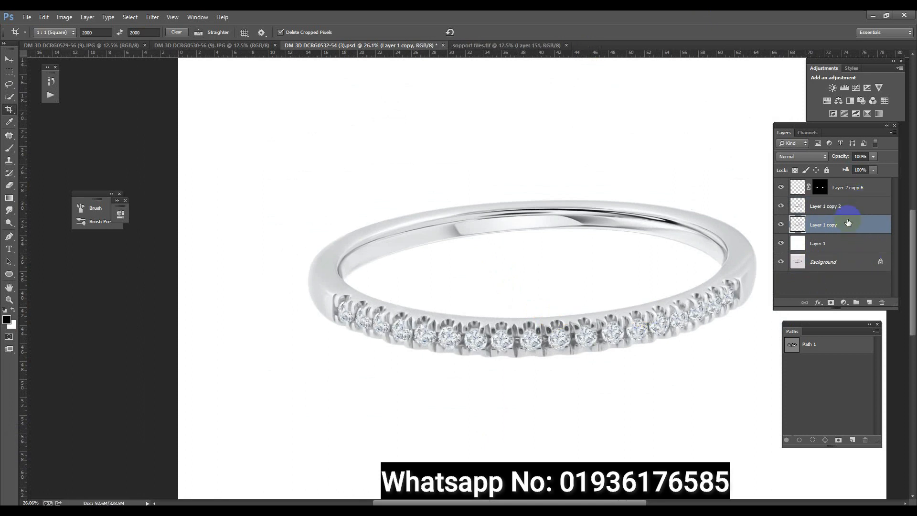
key(ctrl+t)
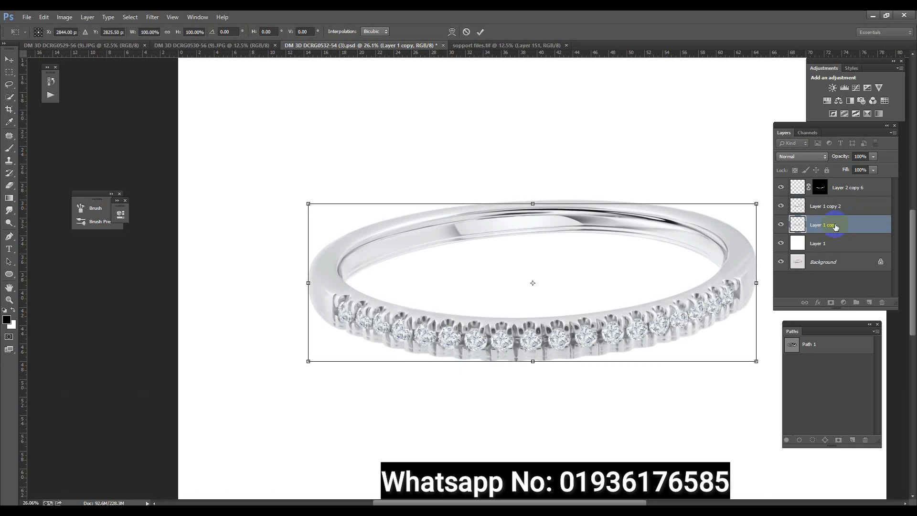
key(Return)
Fill the ring outline on the lower layer, Layer 1 copy, with black and deselect it
key(c)
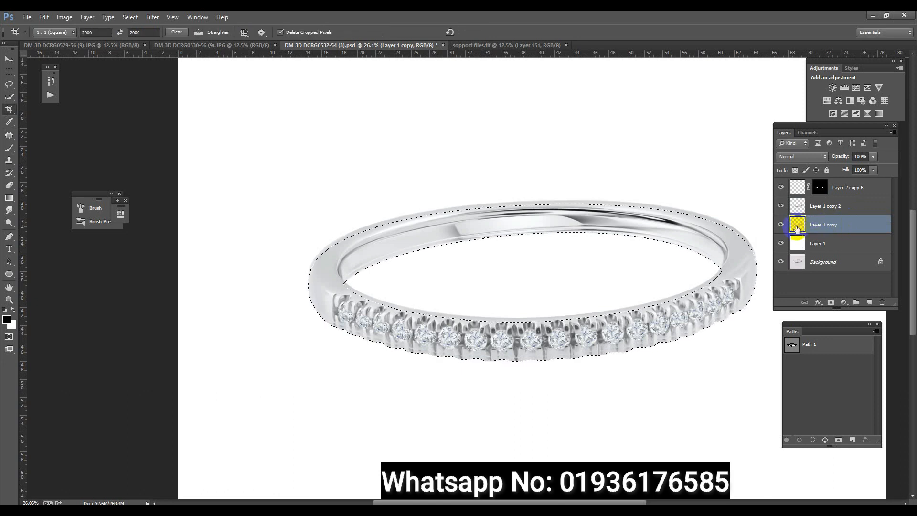
key(alt+BackSpace)
key(ctrl+d)
Apply a Gaussian Blur of about 15.5 pixels to the black ring shape to form a soft shadow
click(140, 17)
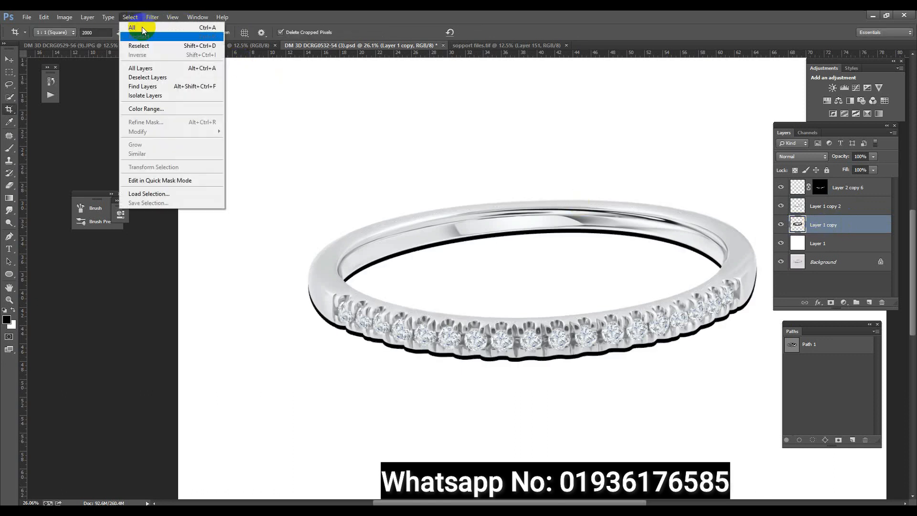
click(157, 19)
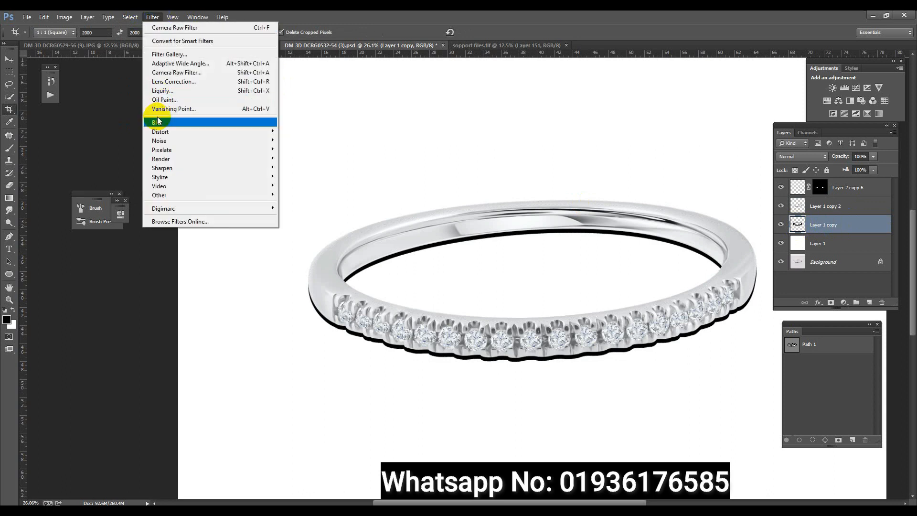
mouse_move(157, 123)
click(316, 189)
mouse_move(294, 231)
mouse_down()
mouse_move(277, 231)
mouse_move(286, 232)
mouse_up()
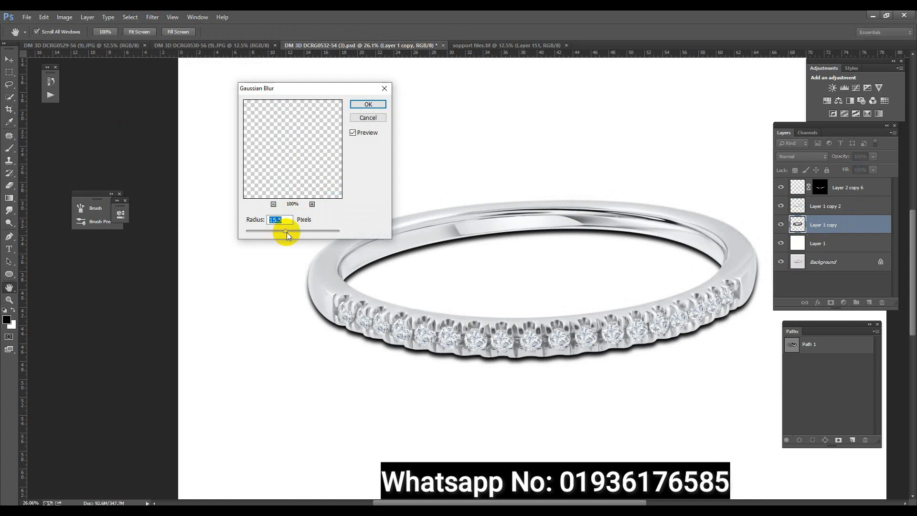
key(Return)
key(c)
Reduce the shadow layer's fill to 25% and check the shadow around the ring
click(874, 170)
drag(859, 183, 841, 181)
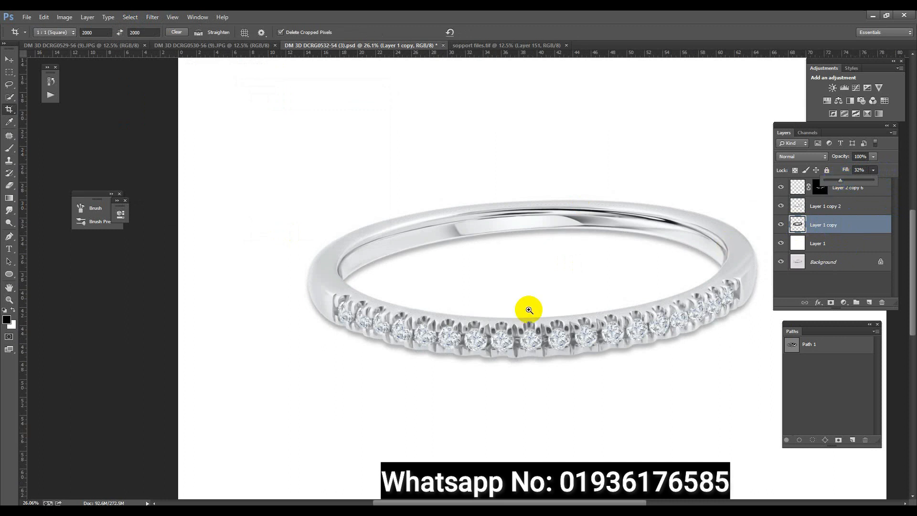
drag(529, 310, 580, 317)
drag(525, 339, 597, 315)
click(874, 170)
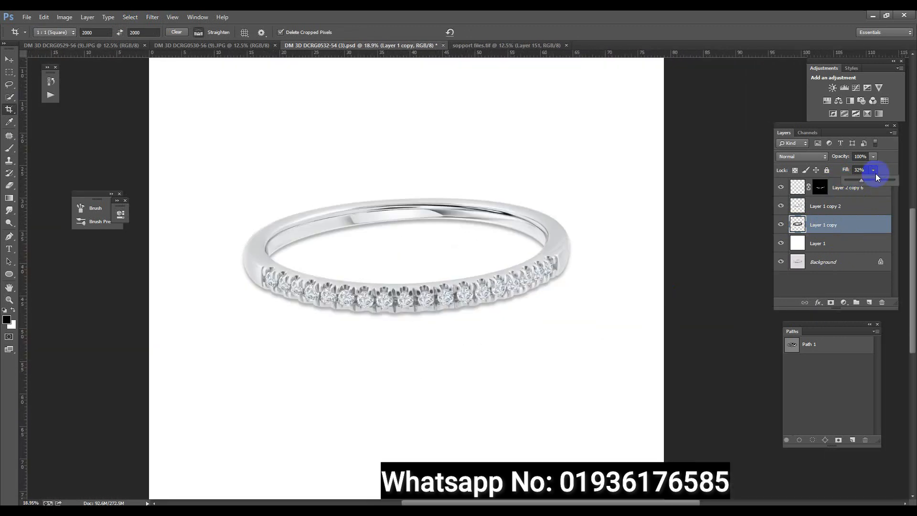
drag(862, 180, 858, 180)
drag(485, 308, 580, 306)
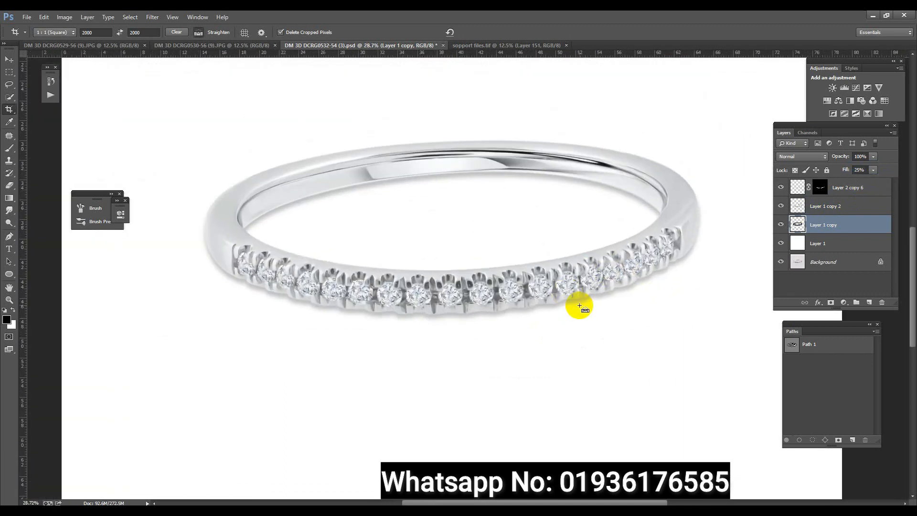
Save the shadowed ring as a JPEG copy at maximum quality 12 in the sample -1 folder inside Done photos
key(ctrl+shift+s)
click(540, 253)
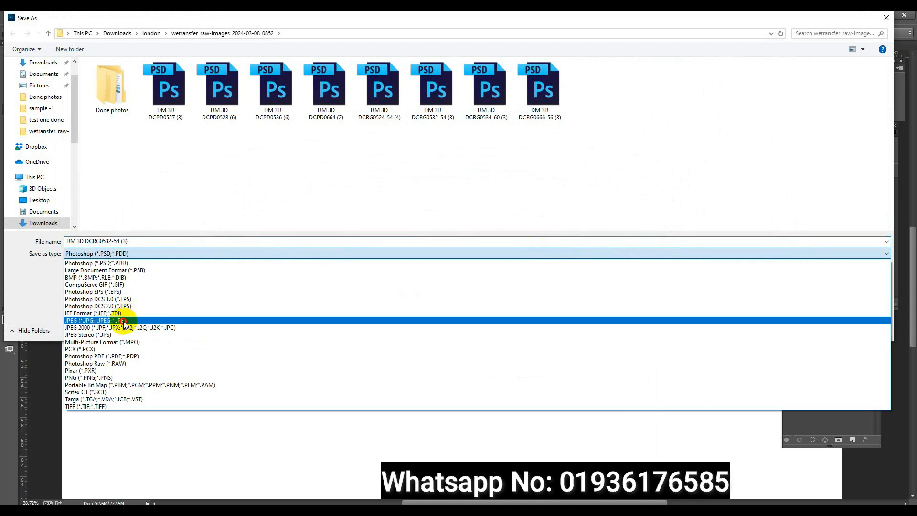
click(124, 321)
double_click(111, 98)
double_click(110, 99)
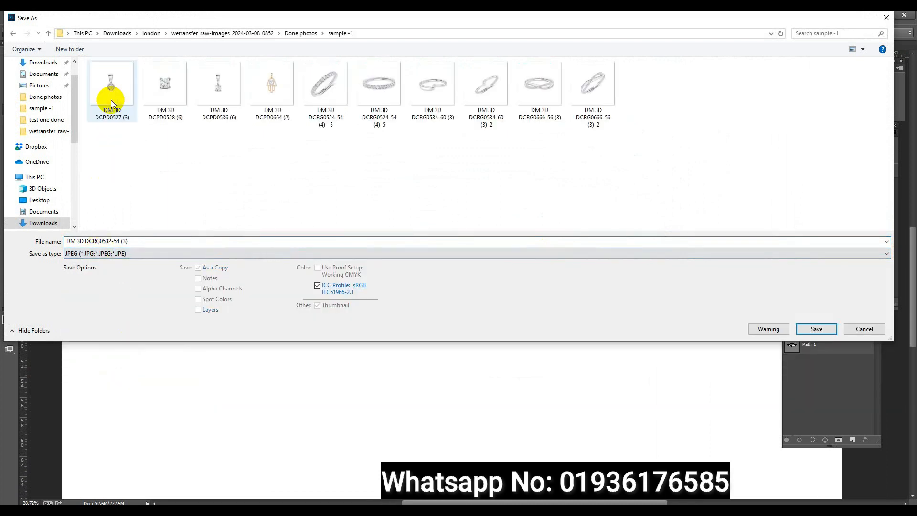
click(817, 329)
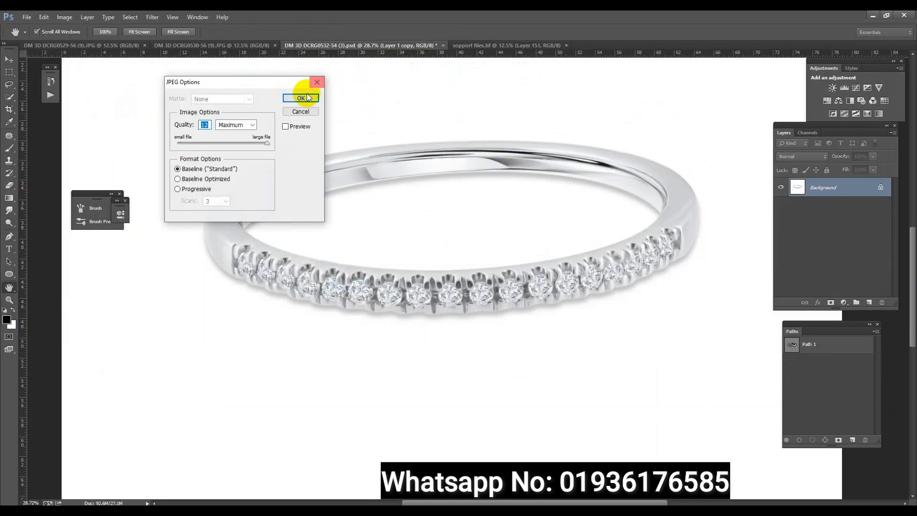
click(301, 98)
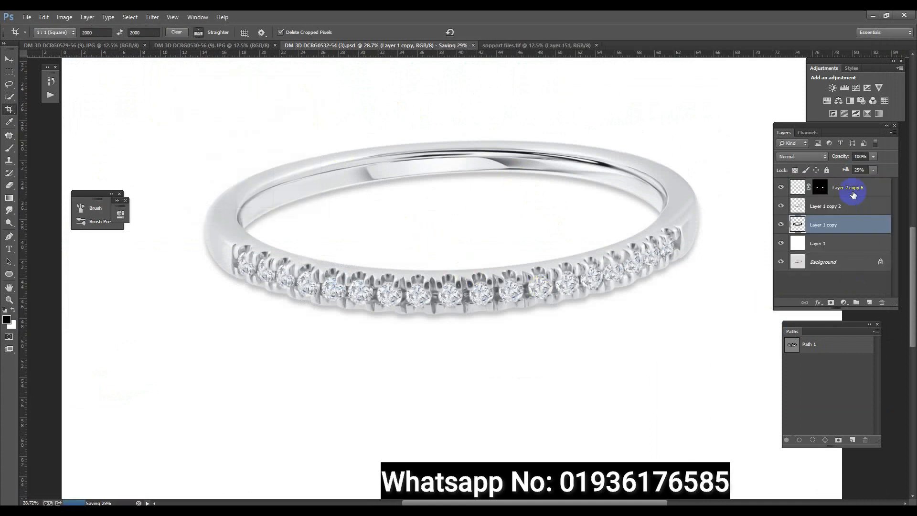
Check the ring without its shadow, restore the shadow, and duplicate the four layers from Layer 1 to Layer 2 copy 6
click(781, 225)
click(822, 243)
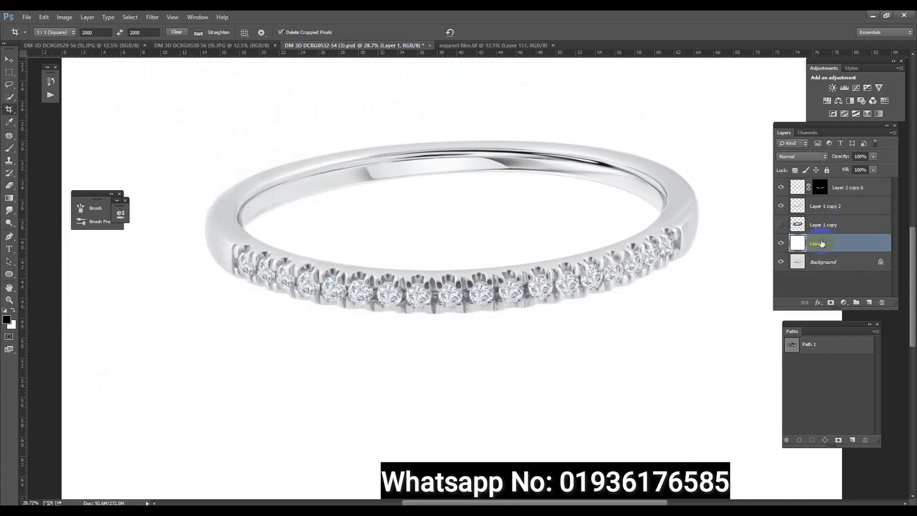
click(779, 224)
shift+click(849, 191)
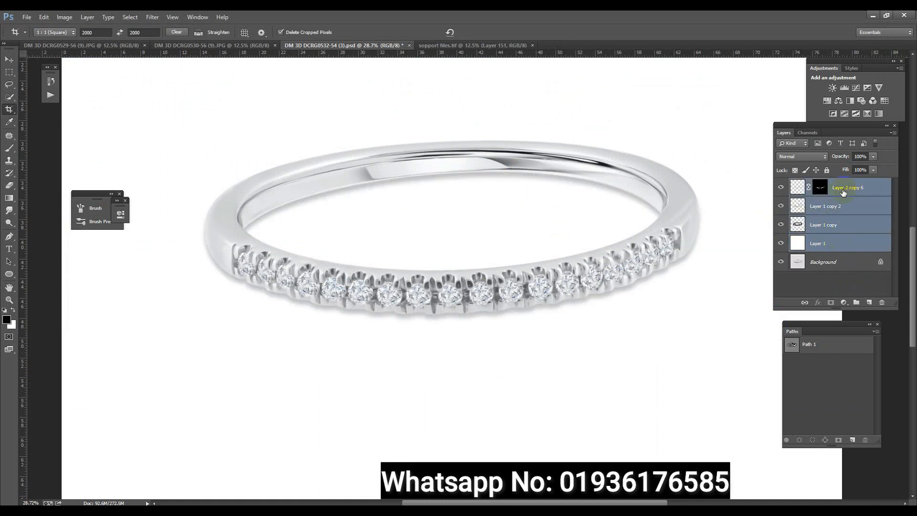
key(ctrl+j)
Group the original layers from Layer 2 copy 6 to Layer 1 and hide the group
click(848, 260)
scroll(849, 261, down, 2)
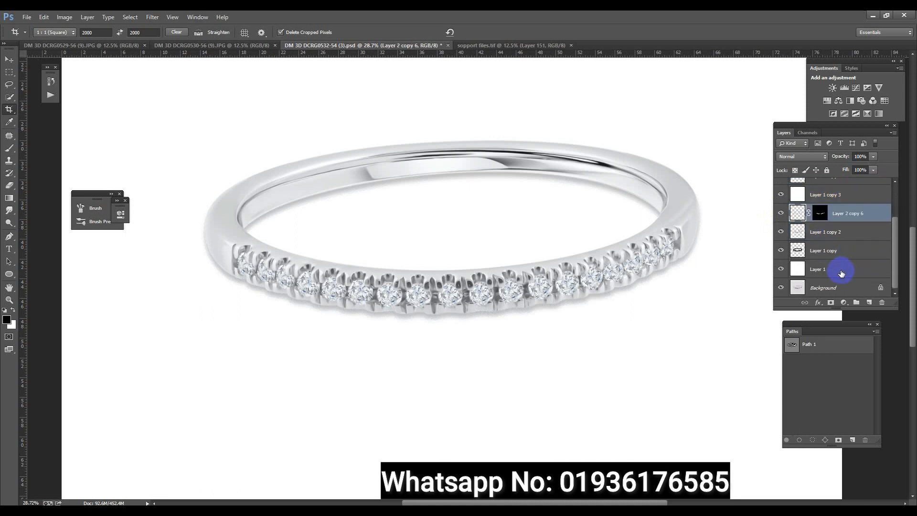
shift+click(840, 271)
key(ctrl+g)
click(782, 259)
Rotate the ring layers Layer 2 copy 7 and Layer 1 copy 5 about 122.5° and hide the old shadow, Layer 1 copy 4
click(819, 225)
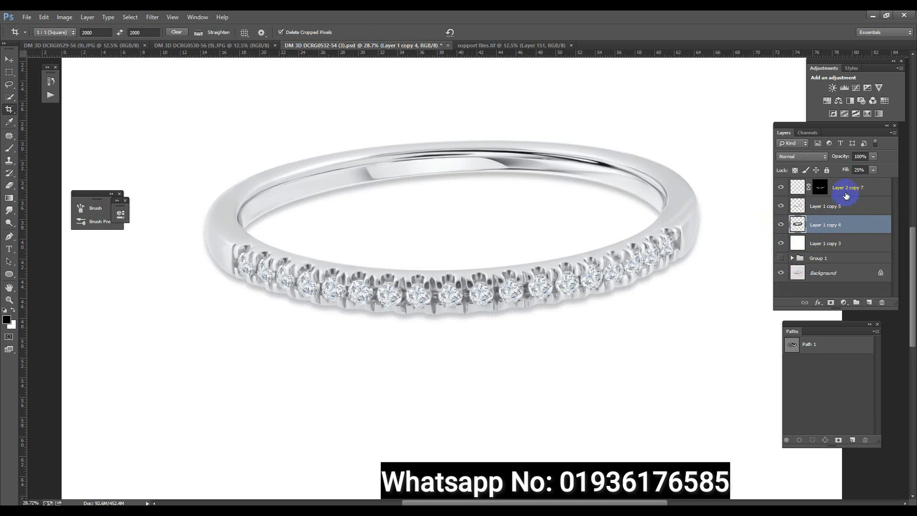
click(846, 194)
shift+click(837, 211)
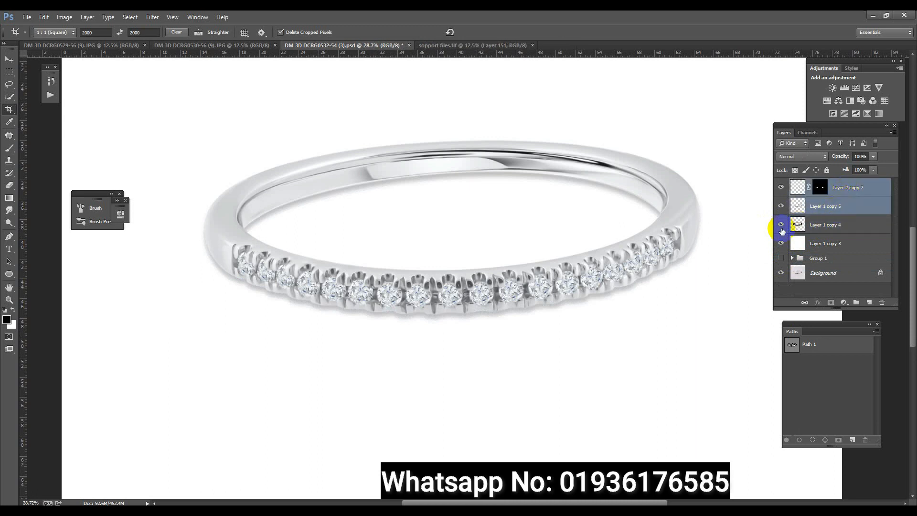
key(ctrl+t)
scroll(590, 239, down, 5)
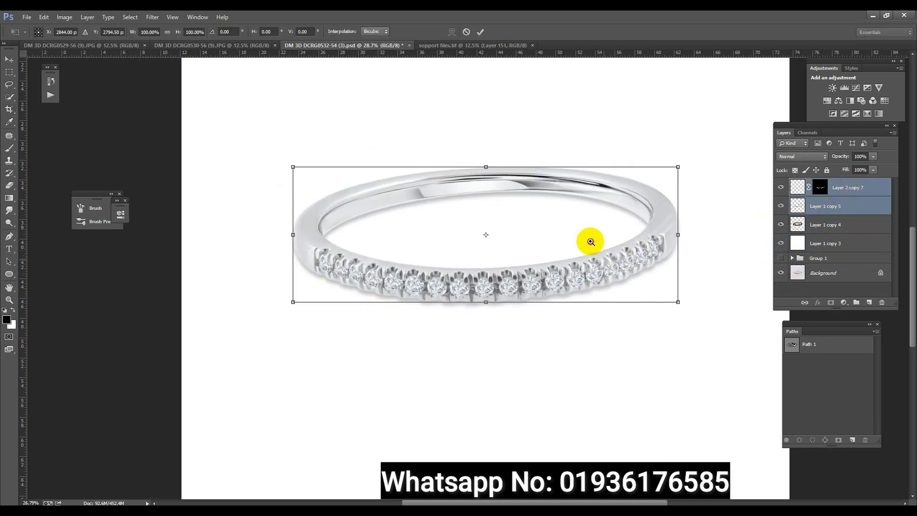
drag(701, 256, 438, 346)
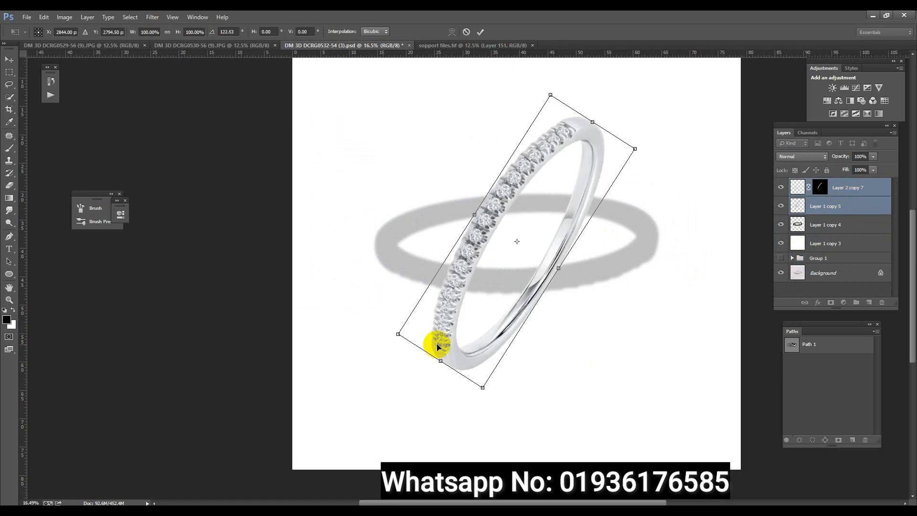
key(Return)
click(781, 224)
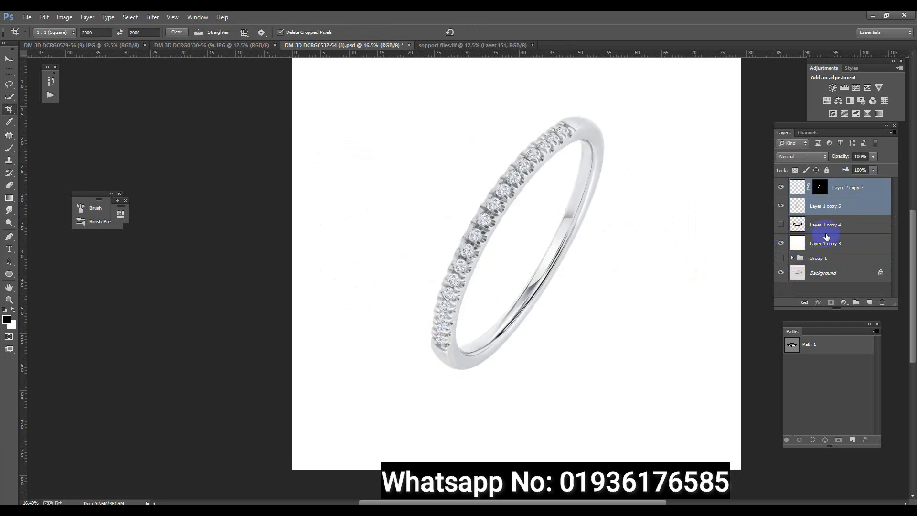
Rotate the two ring layers about 22° further clockwise to a flatter diagonal
key(ctrl+t)
drag(631, 262, 610, 331)
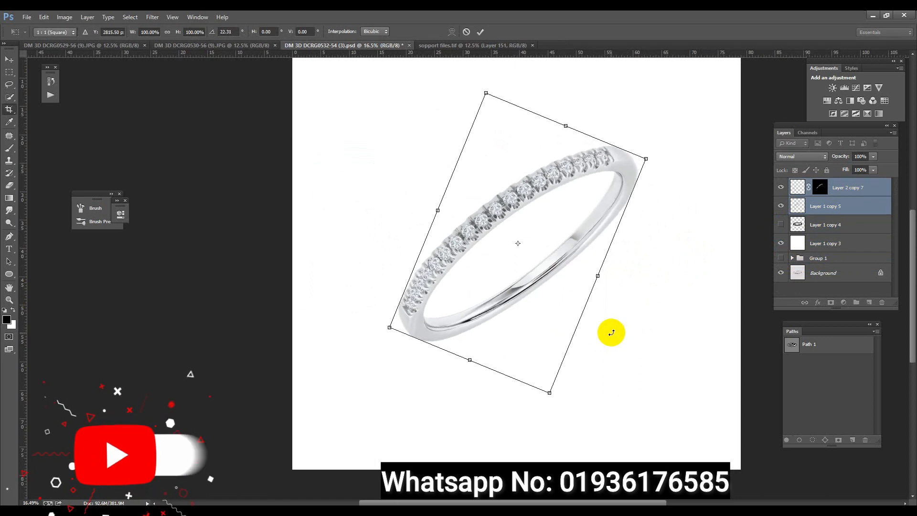
key(Return)
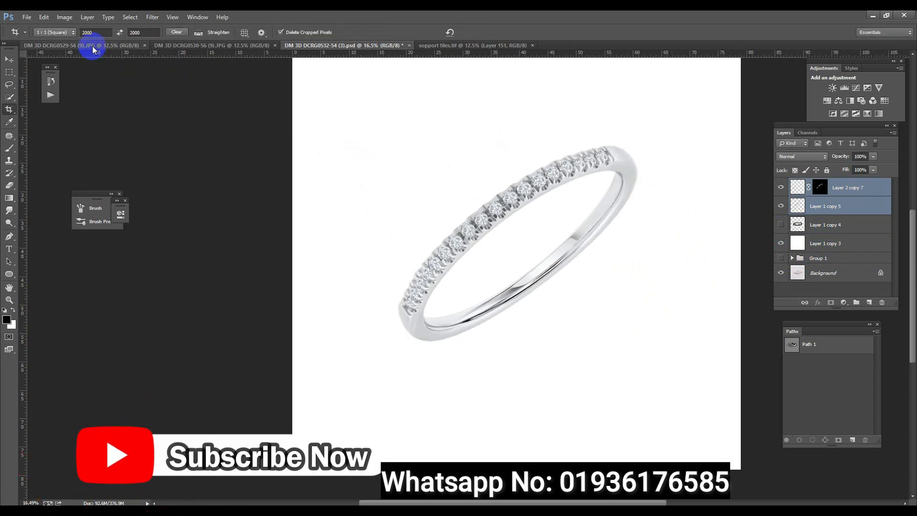
Copy the curved shadow layer 1 from the support files document into the ring document and redock the support files window
drag(437, 45, 8, 149)
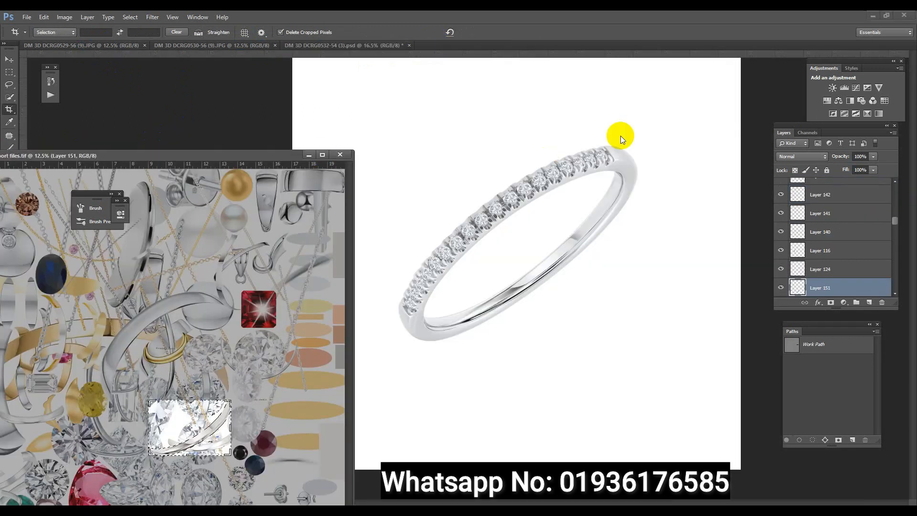
click(11, 58)
click(305, 270)
drag(828, 291, 535, 320)
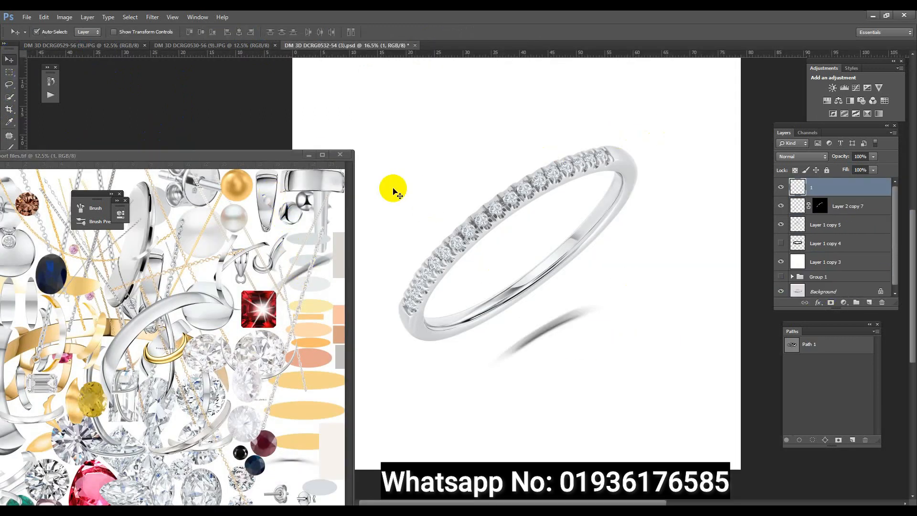
drag(294, 155, 410, 45)
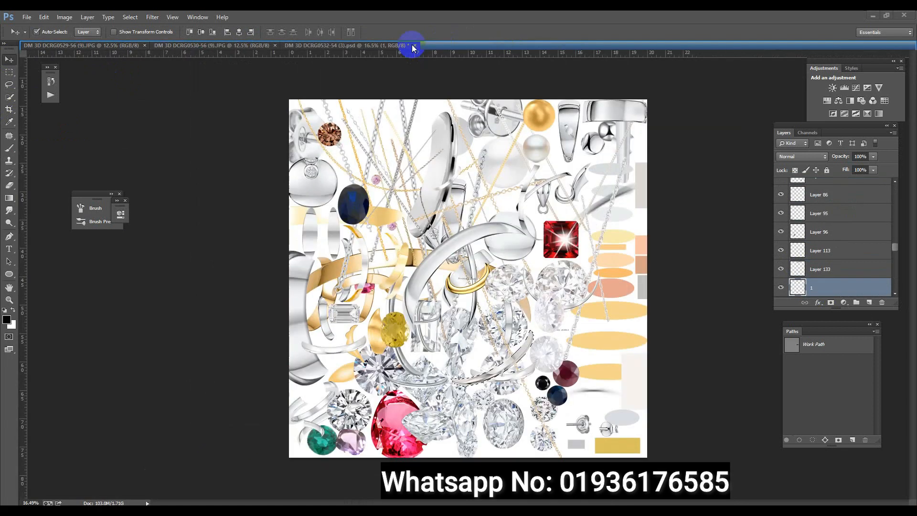
click(409, 45)
Place shadow layer 1 beneath Layer 1 copy 5, enlarge it to about 155%, and rotate it about -6° under the ring's lower edge
drag(846, 197, 807, 233)
key(ctrl+t)
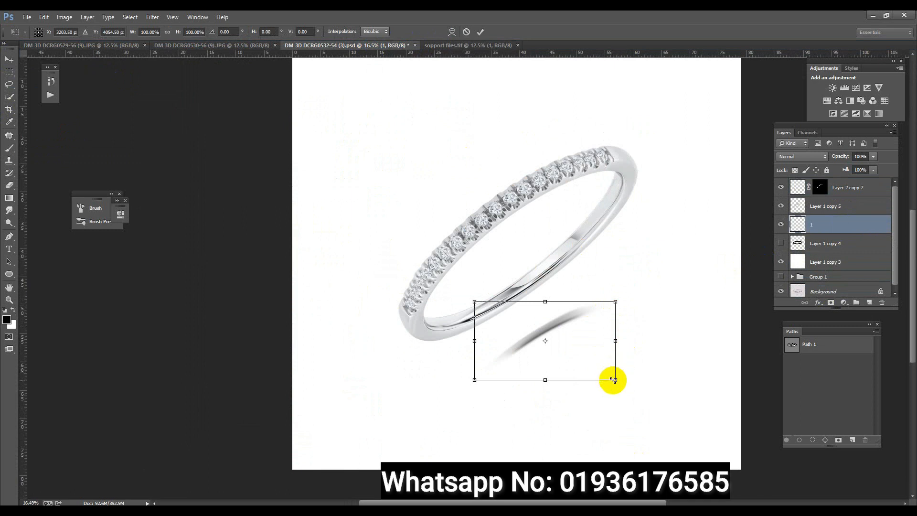
drag(615, 380, 649, 395)
drag(593, 336, 589, 317)
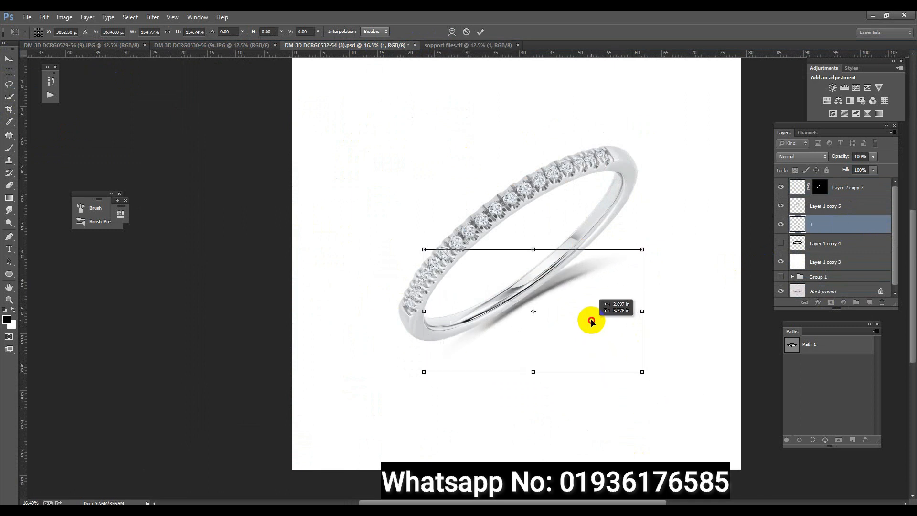
drag(680, 324, 687, 300)
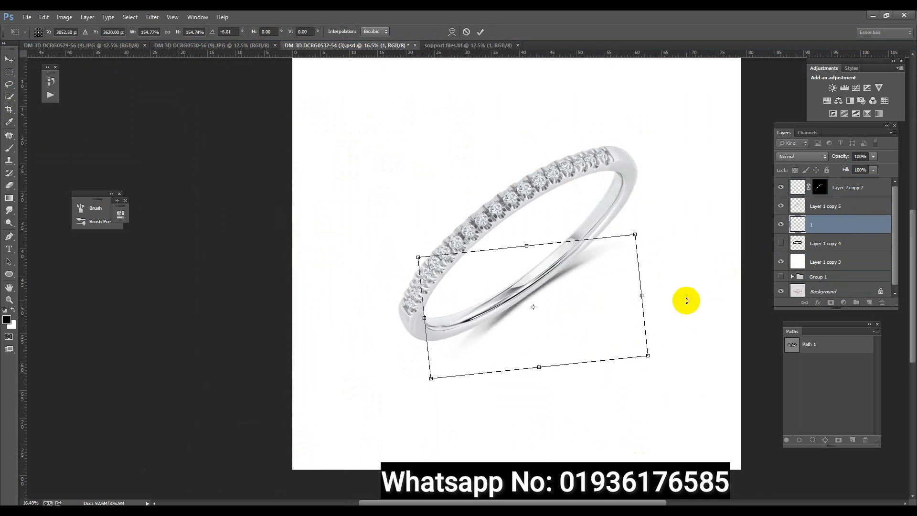
key(Return)
scroll(557, 301, up, 3)
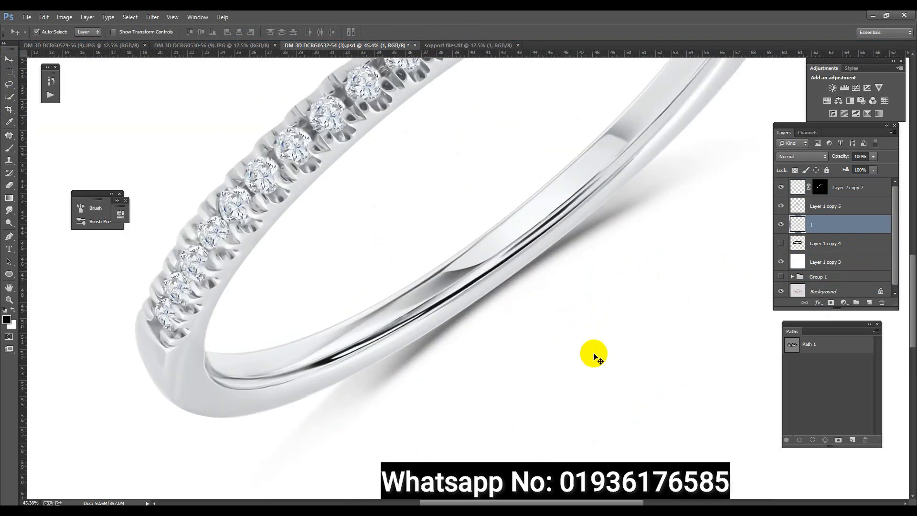
Fine-tune the angle of shadow layer 1 along the band's lower edge and check the fit
key(ctrl+t)
scroll(601, 354, down, 3)
drag(731, 352, 734, 348)
key(Return)
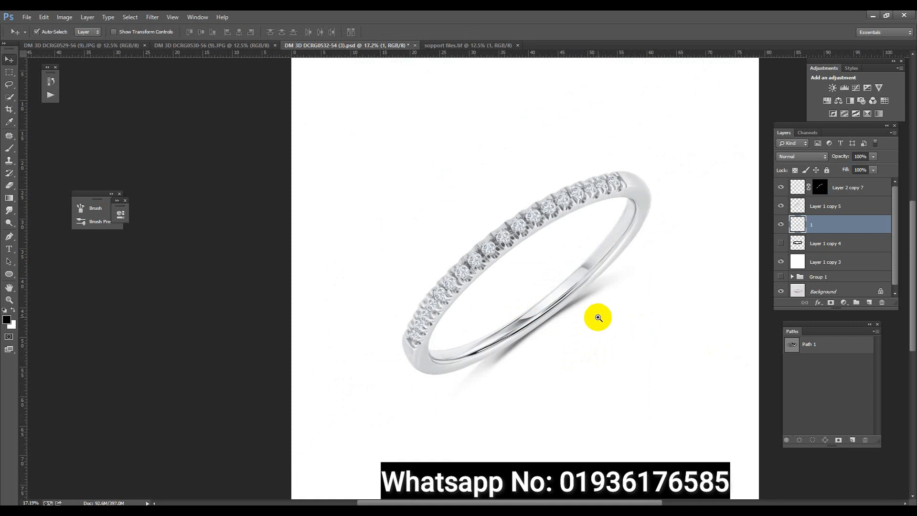
scroll(660, 338, up, 5)
scroll(619, 298, down, 5)
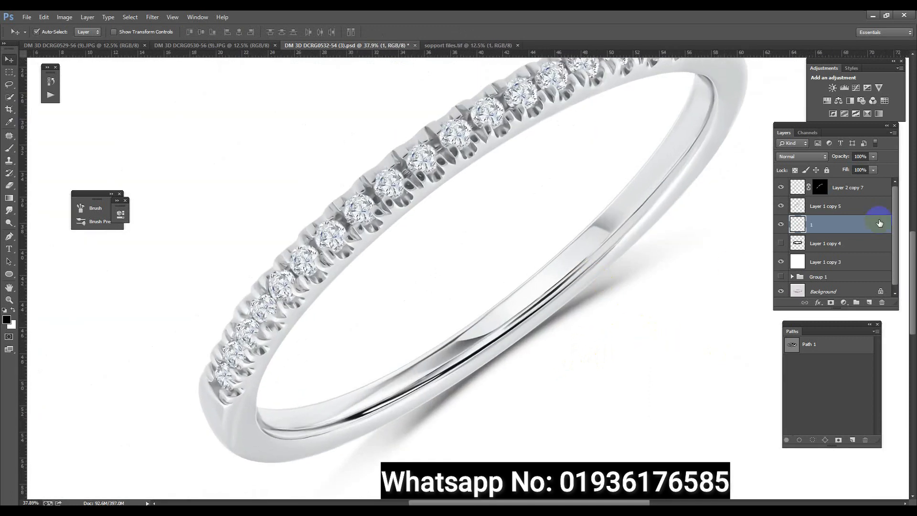
Try to deepen the ring's dark tones with a Levels adjustment masked to the outline of Layer 1 copy 5
click(823, 206)
ctrl+click(795, 206)
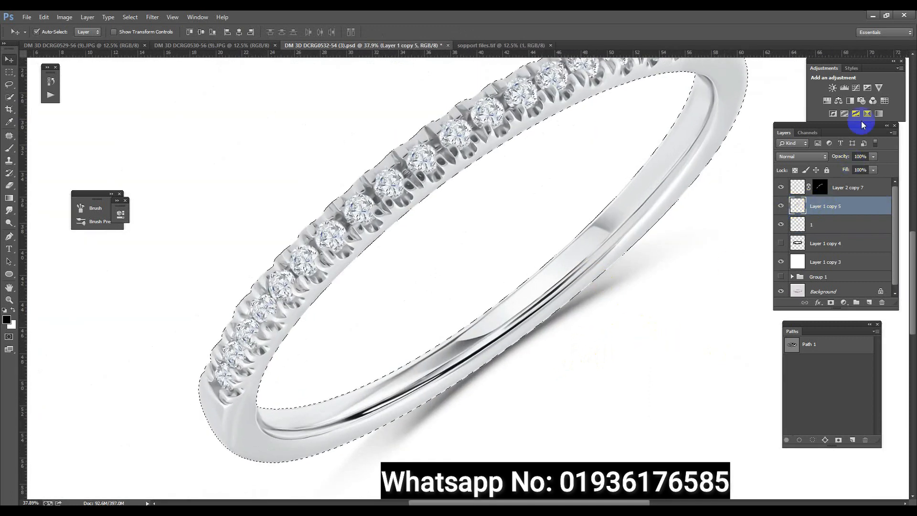
click(843, 88)
drag(179, 314, 181, 308)
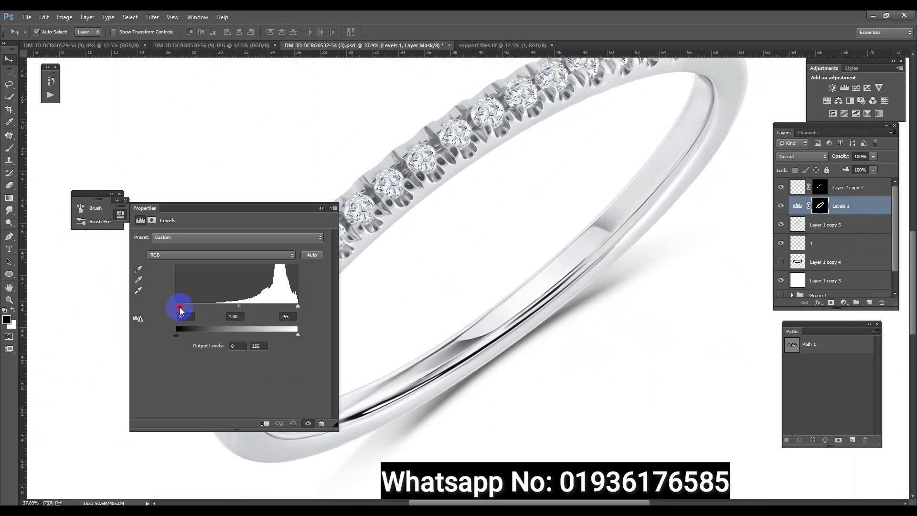
click(321, 209)
scroll(583, 297, down, 4)
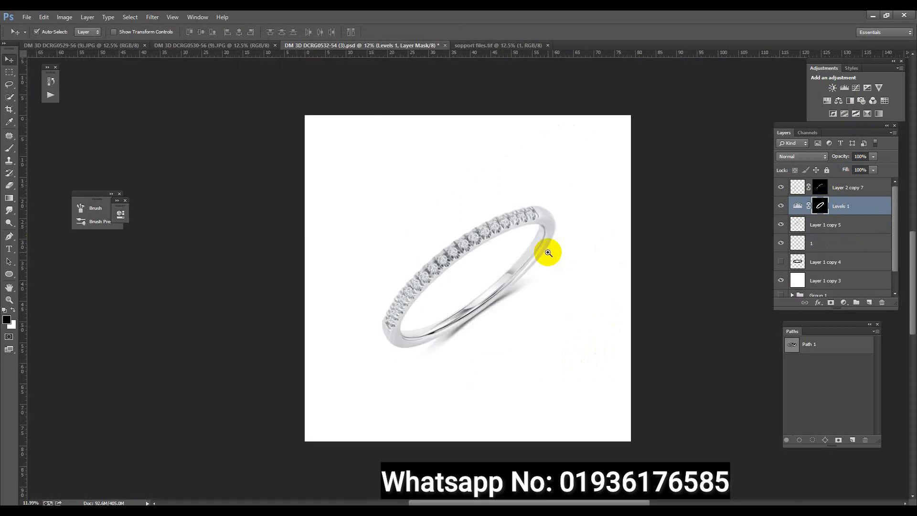
key(Delete)
Save the tilted ring as a JPEG copy in the sample -1 folder, adding a hyphenated suffix to the file name
scroll(506, 325, up, 2)
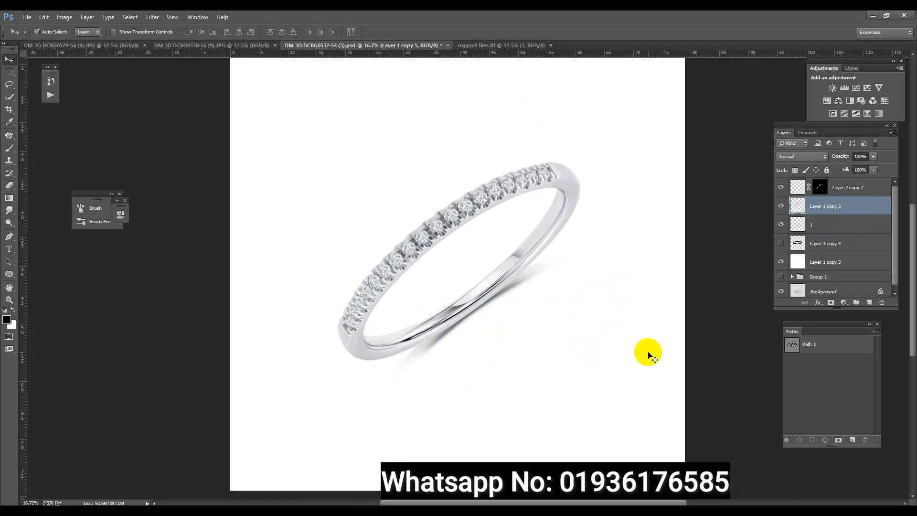
key(ctrl+shift+s)
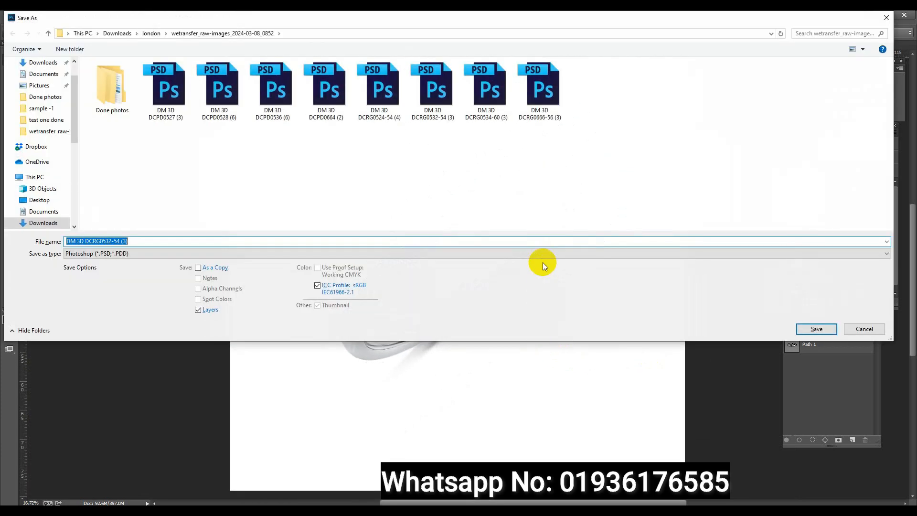
click(535, 256)
click(123, 320)
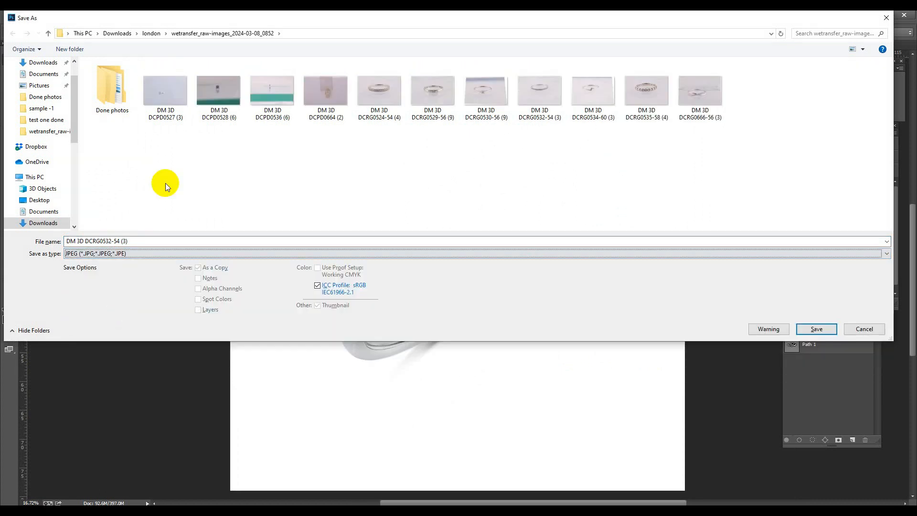
click(128, 100)
double_click(127, 101)
double_click(108, 88)
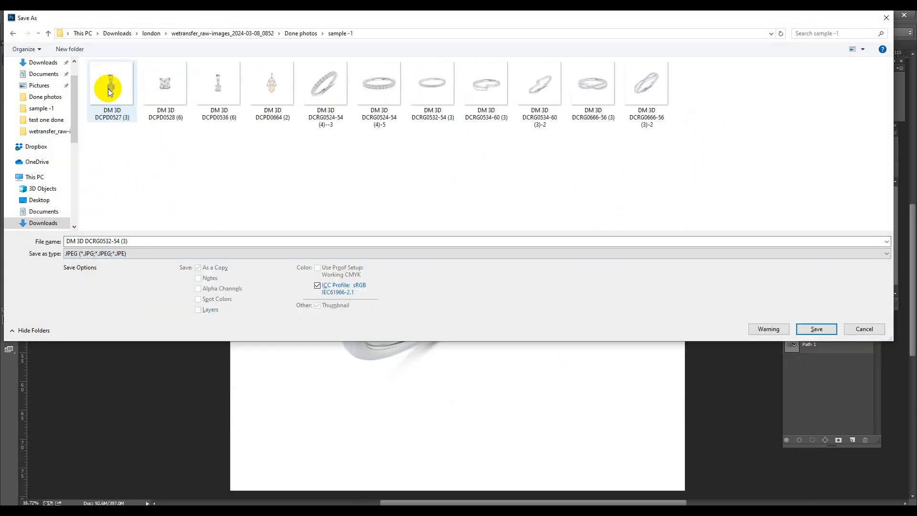
click(164, 240)
click(151, 242)
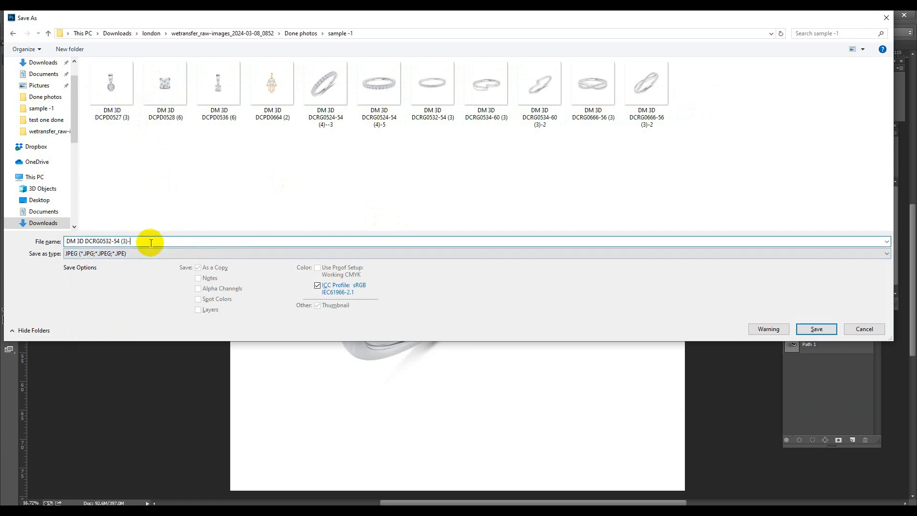
key(Return)
key(Return)
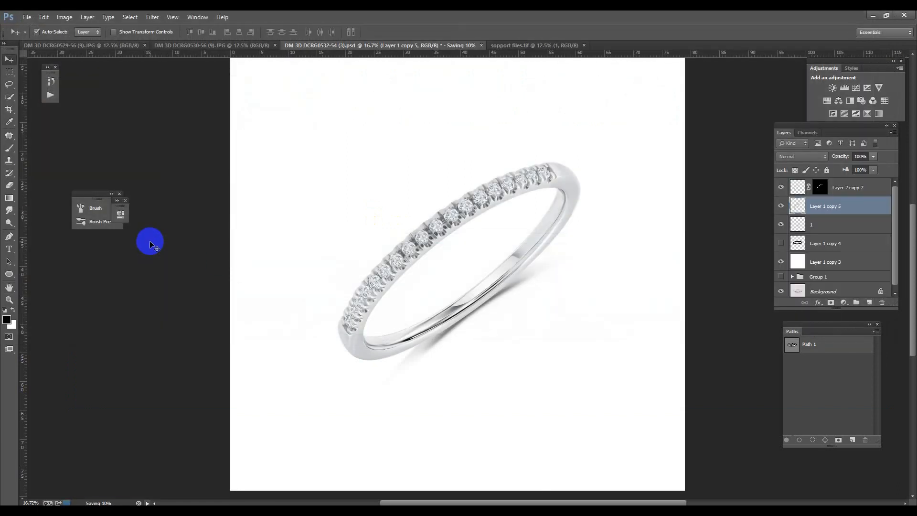
Compare the original Background photo with the retouched tilted ring and examine the finished image
scroll(411, 287, down, 3)
scroll(459, 326, up, 3)
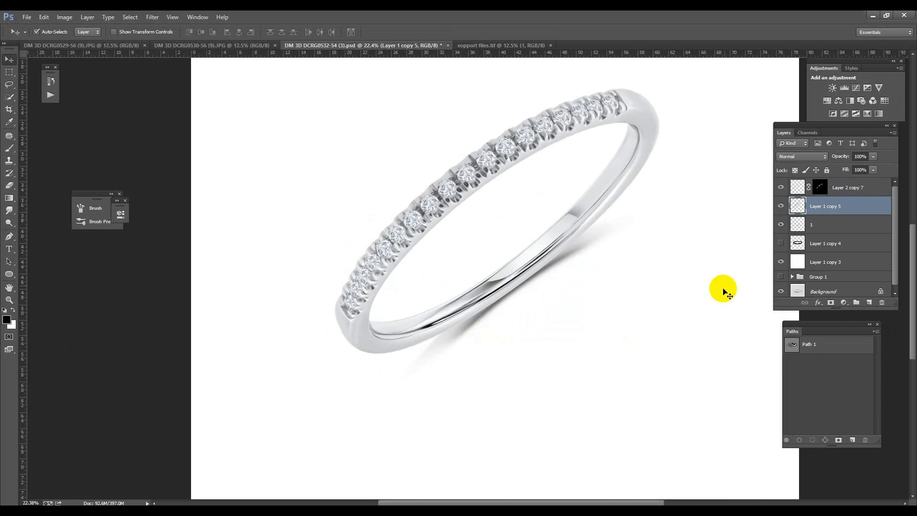
alt+click(782, 291)
alt+click(783, 292)
alt+click(783, 292)
alt+click(784, 295)
scroll(476, 280, down, 3)
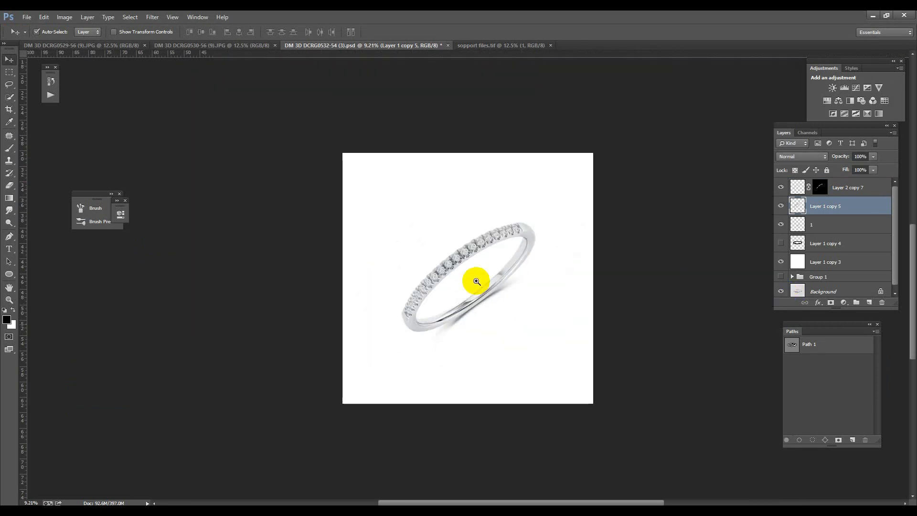
scroll(537, 314, up, 2)
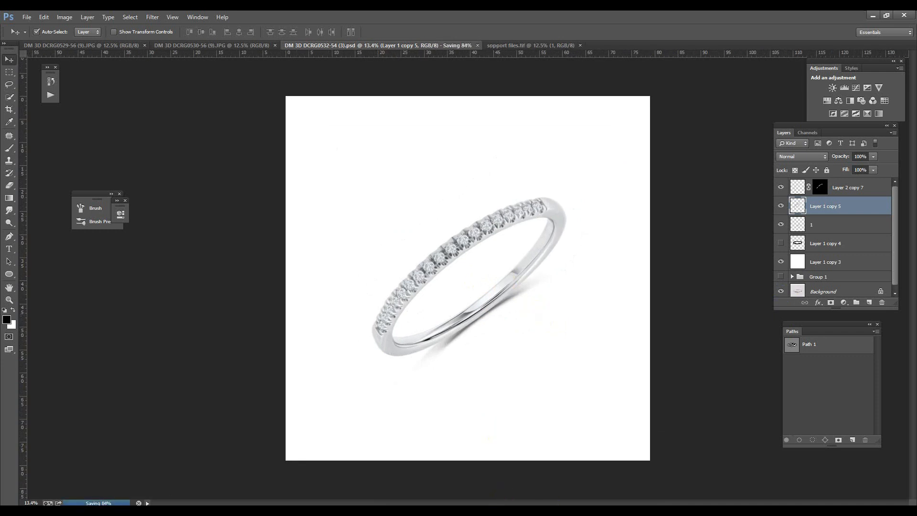